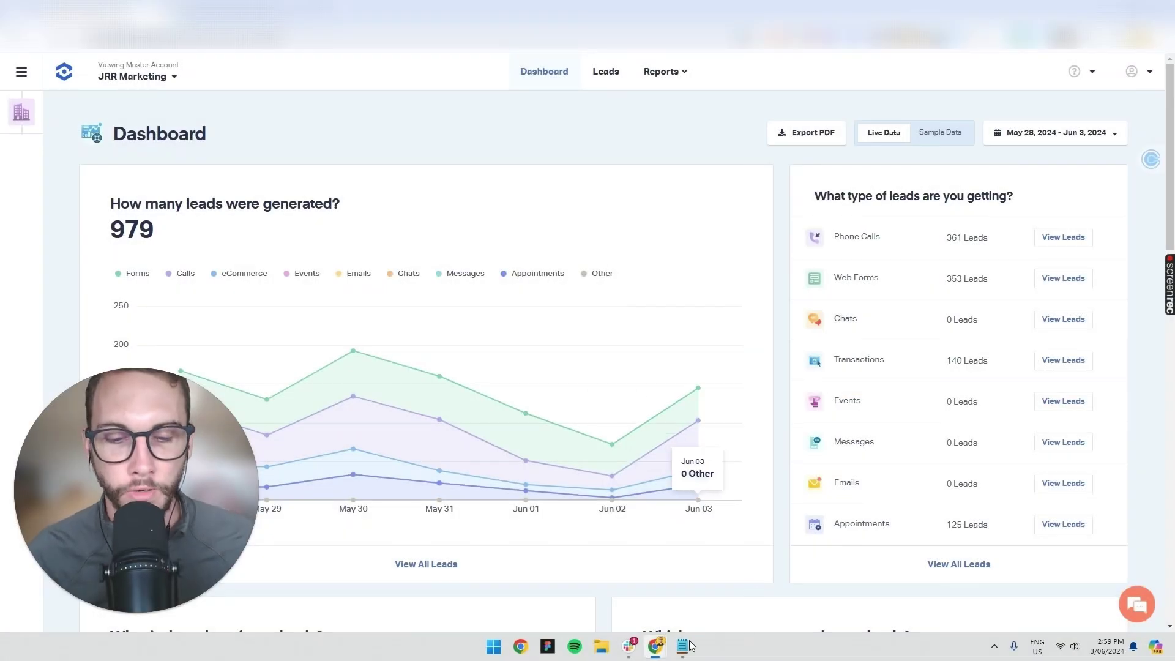
Walk through the video-topic outline, highlighting topics such as Googling tutorials and the lead dashboard
{"action": "left_click", "coordinate": [683, 646]}
{"action": "left_click_drag", "start_coordinate": [546, 159], "coordinate": [612, 159]}
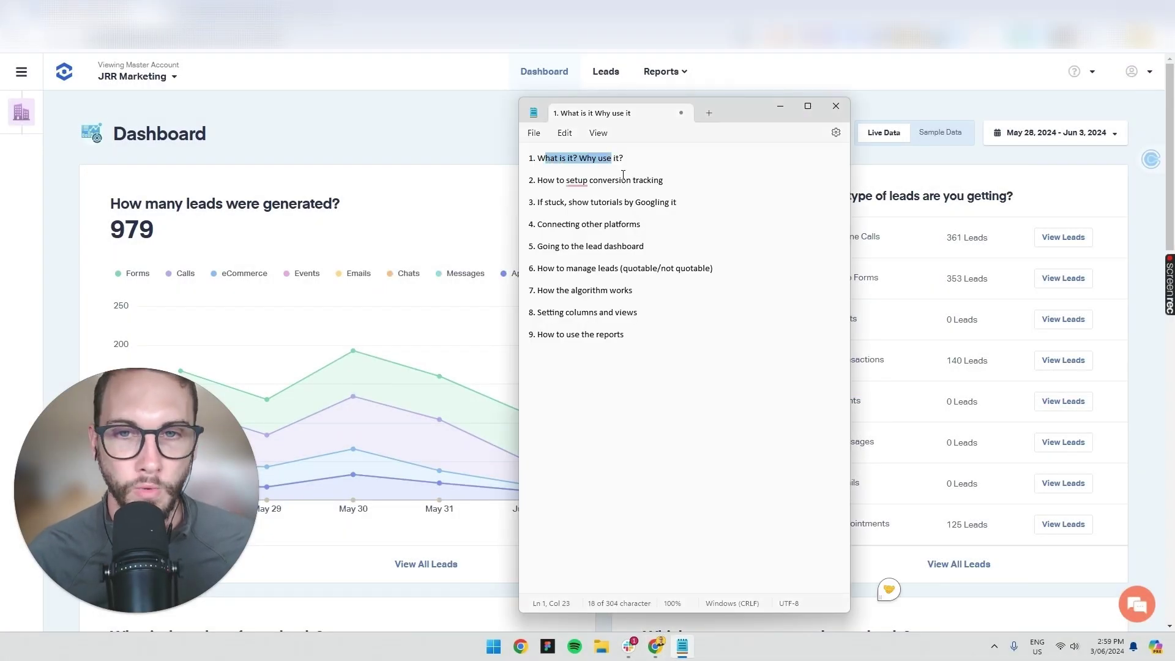
{"action": "left_click", "coordinate": [627, 178]}
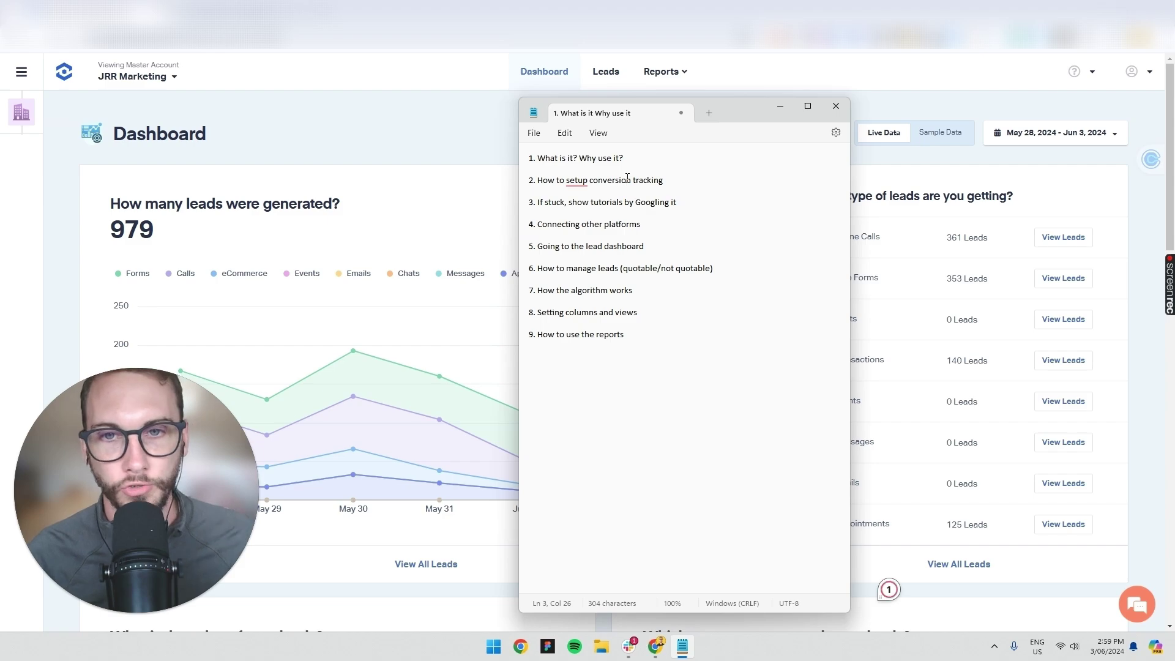
{"action": "left_click_drag", "start_coordinate": [551, 207], "coordinate": [734, 200]}
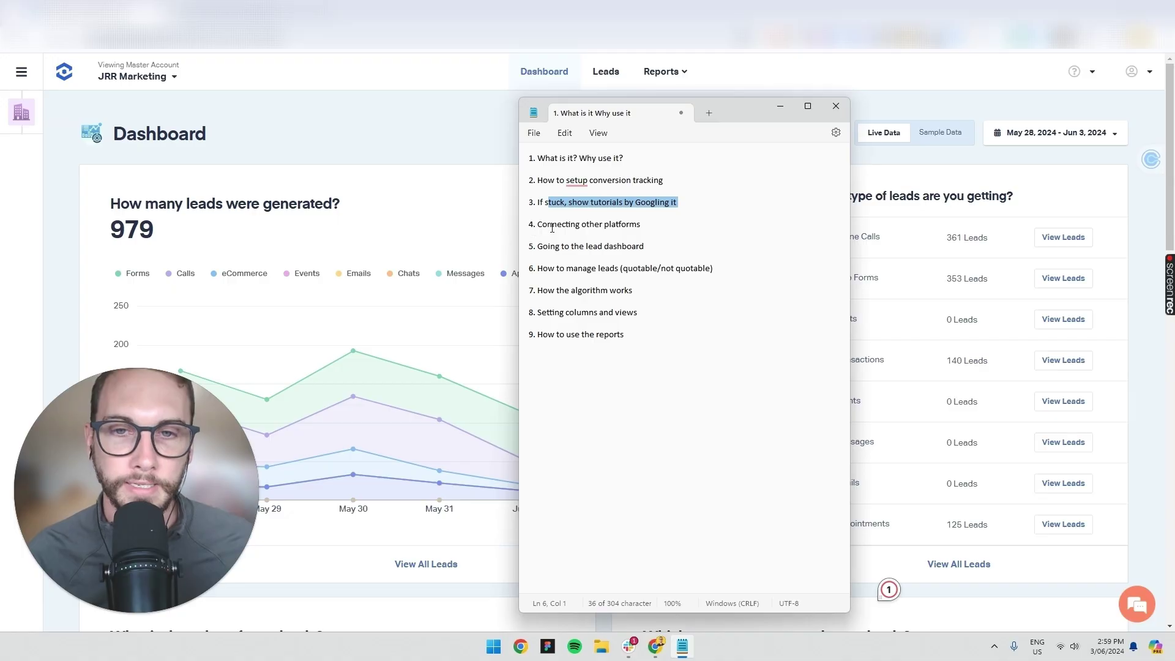
{"action": "left_click_drag", "start_coordinate": [552, 225], "coordinate": [636, 225]}
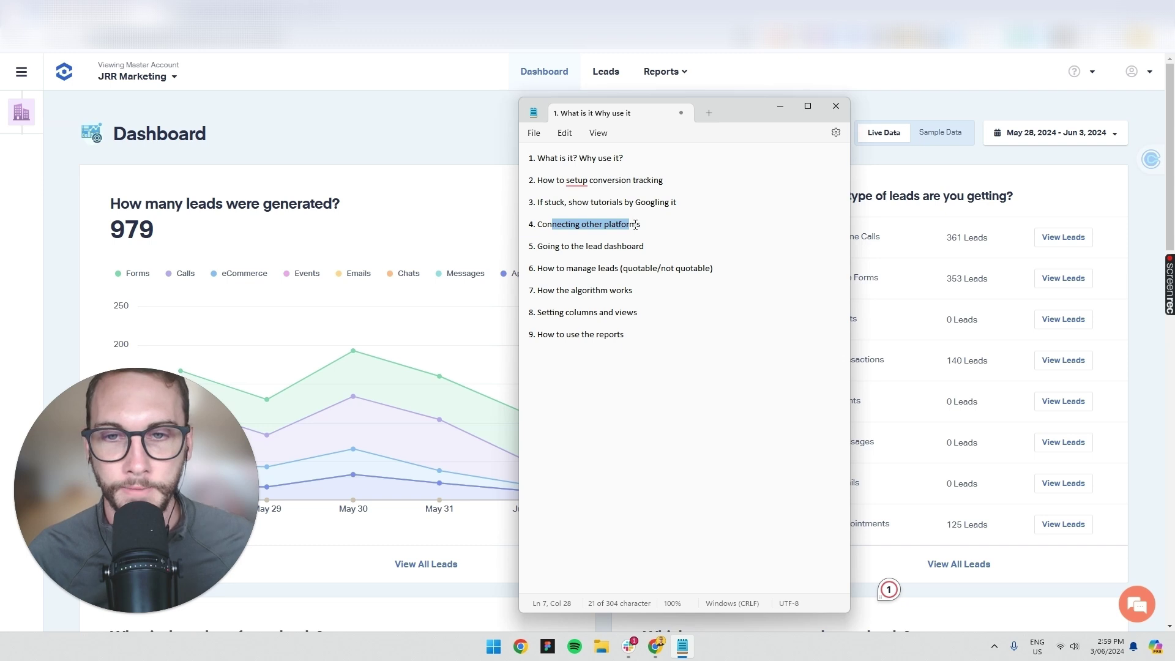
{"action": "left_click_drag", "start_coordinate": [560, 247], "coordinate": [530, 269]}
{"action": "left_click", "coordinate": [672, 269]}
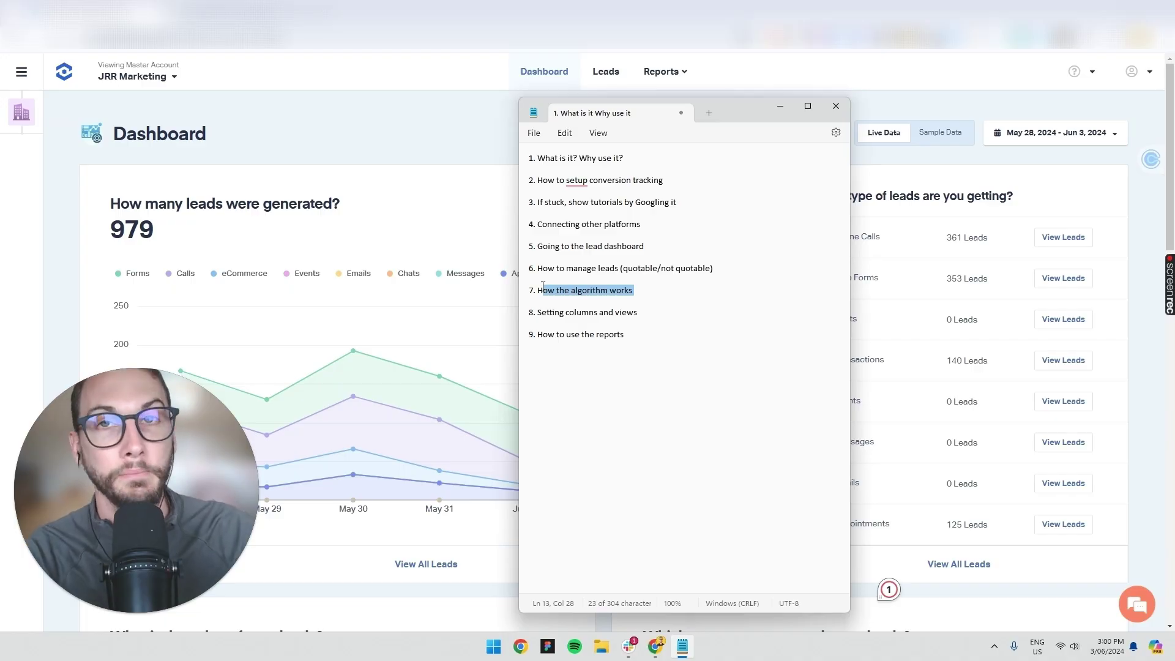
{"action": "left_click", "coordinate": [553, 313]}
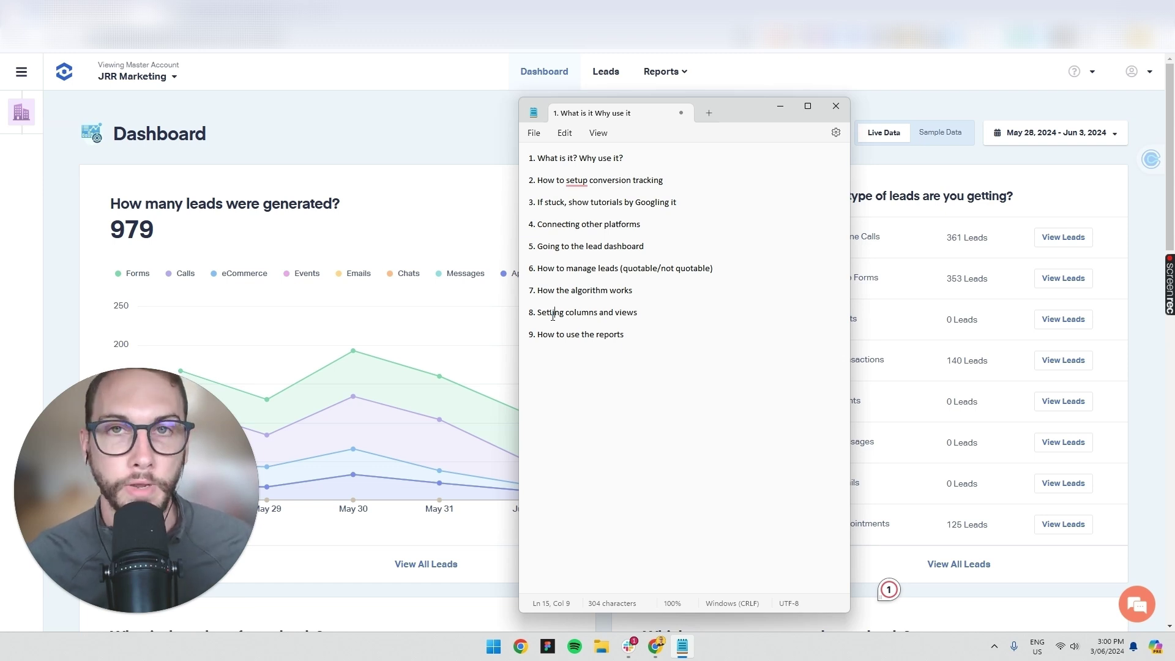
Return to the WhatConverts dashboard and look over the Control Center's master account settings
{"action": "left_click", "coordinate": [404, 151]}
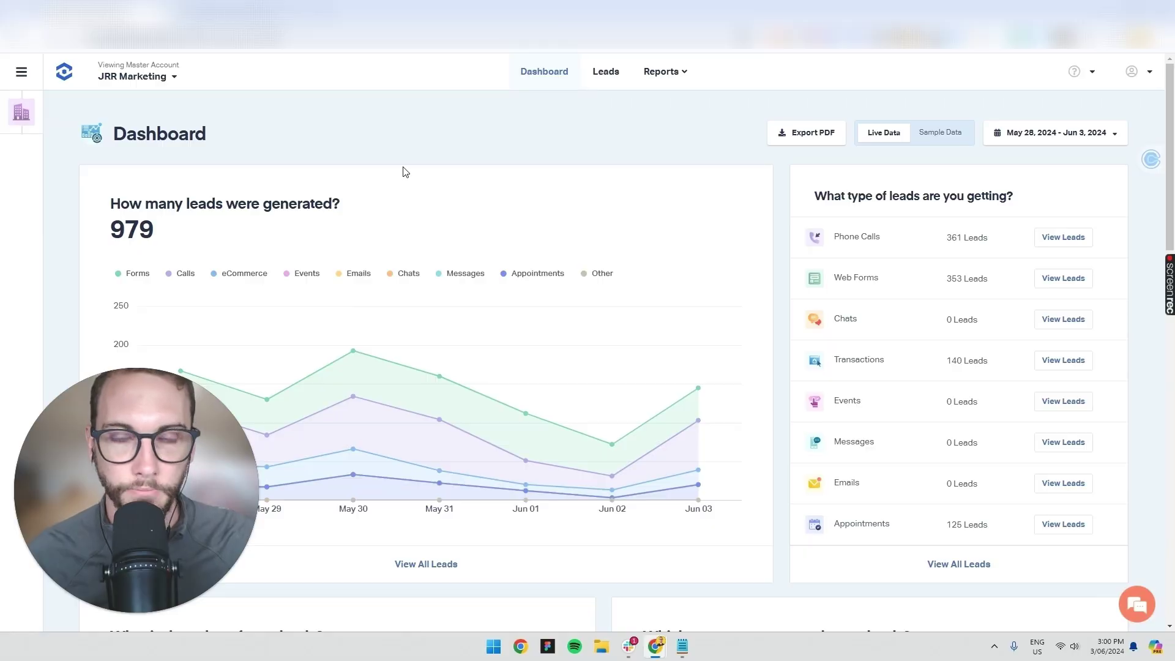
{"action": "scroll", "coordinate": [435, 200], "scroll_direction": "down", "scroll_amount": 2}
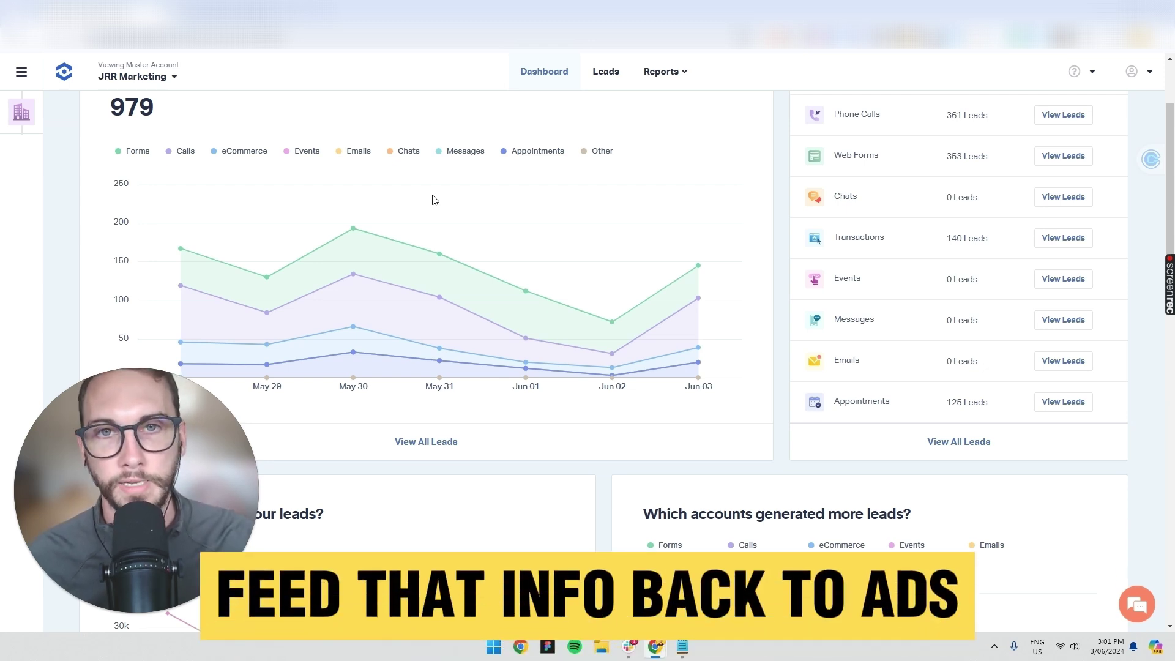
{"action": "scroll", "coordinate": [426, 178], "scroll_direction": "up", "scroll_amount": 2}
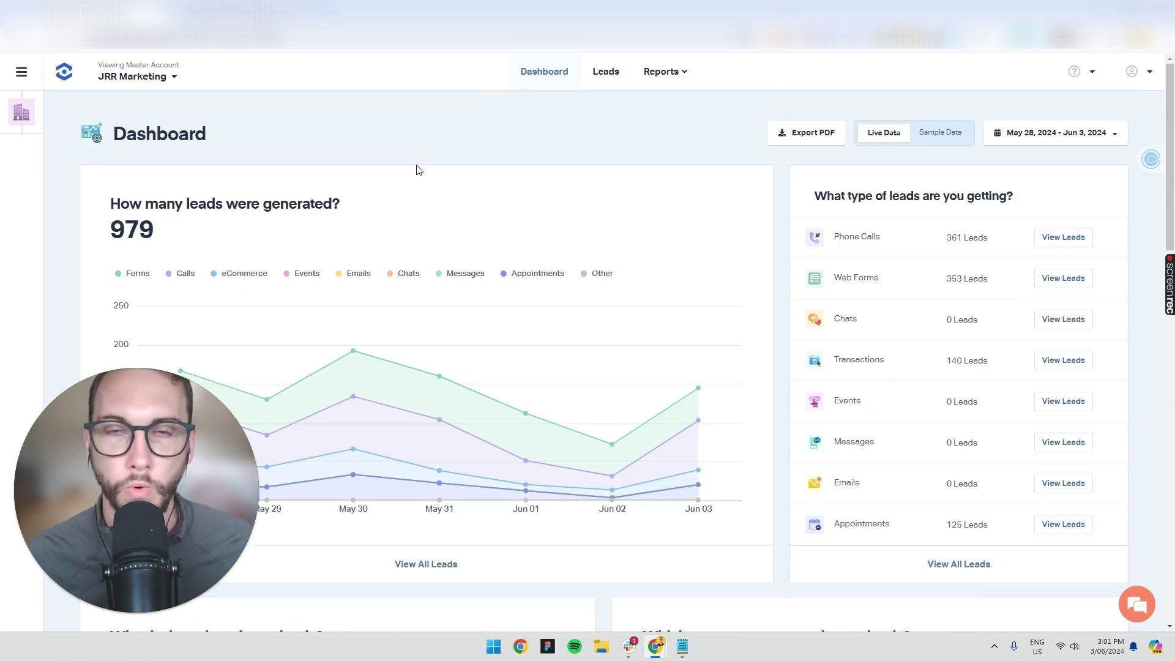
{"action": "left_click", "coordinate": [21, 72]}
{"action": "left_click", "coordinate": [60, 132]}
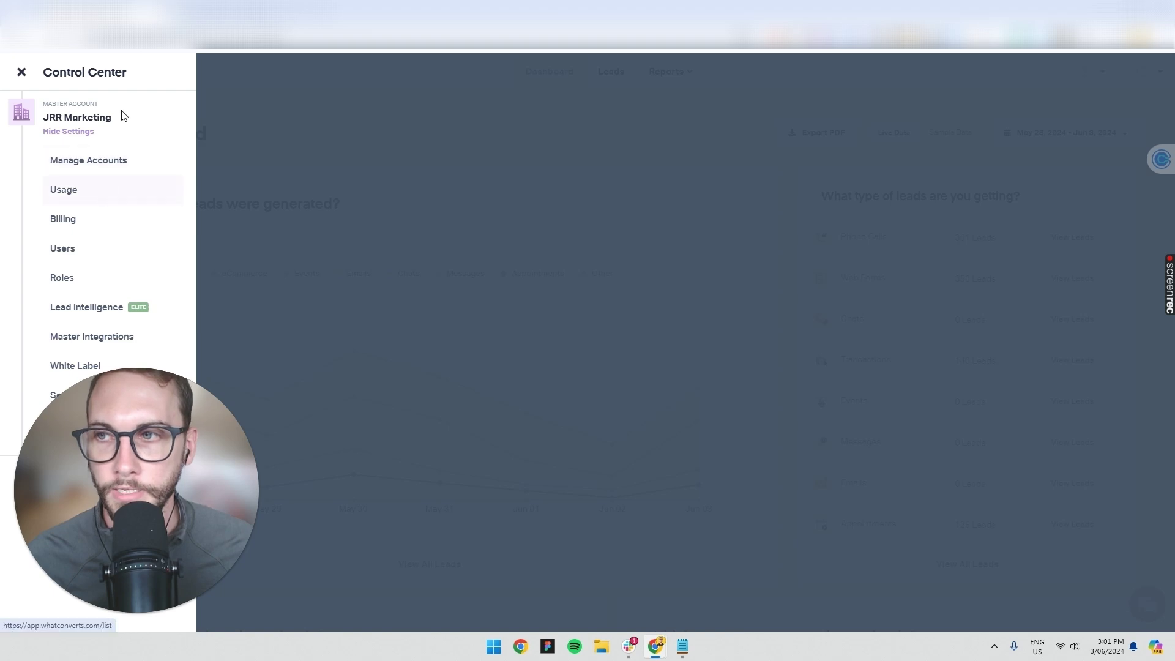
{"action": "left_click", "coordinate": [355, 151]}
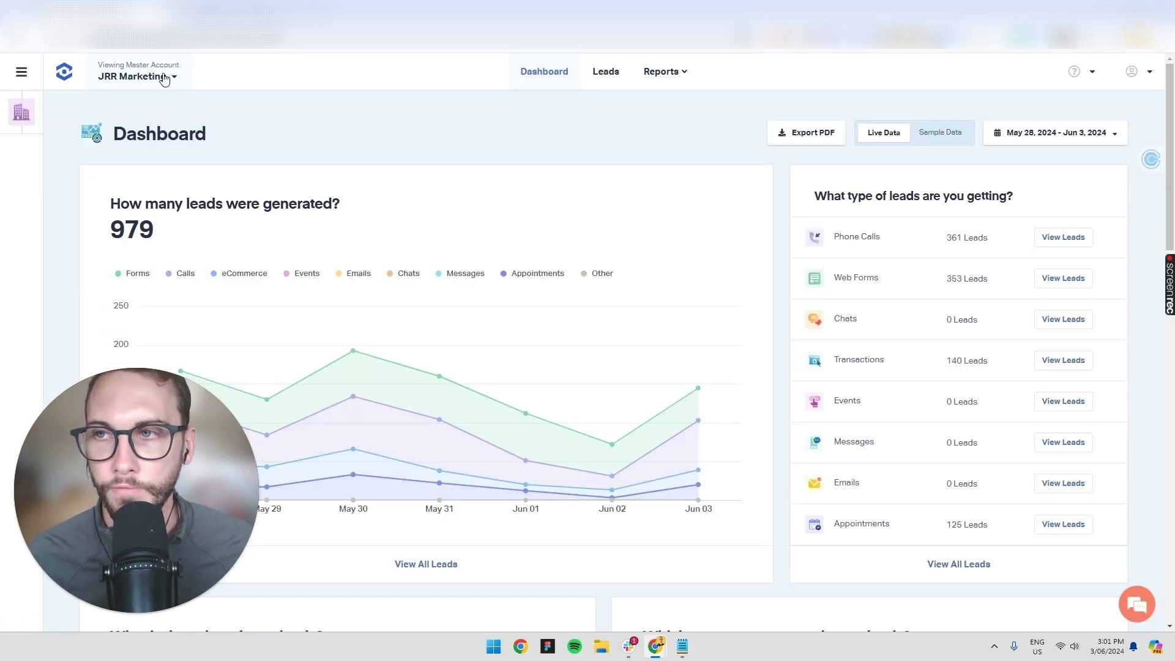
Scroll through the account picker and show one client account's profiles
{"action": "left_click", "coordinate": [164, 78]}
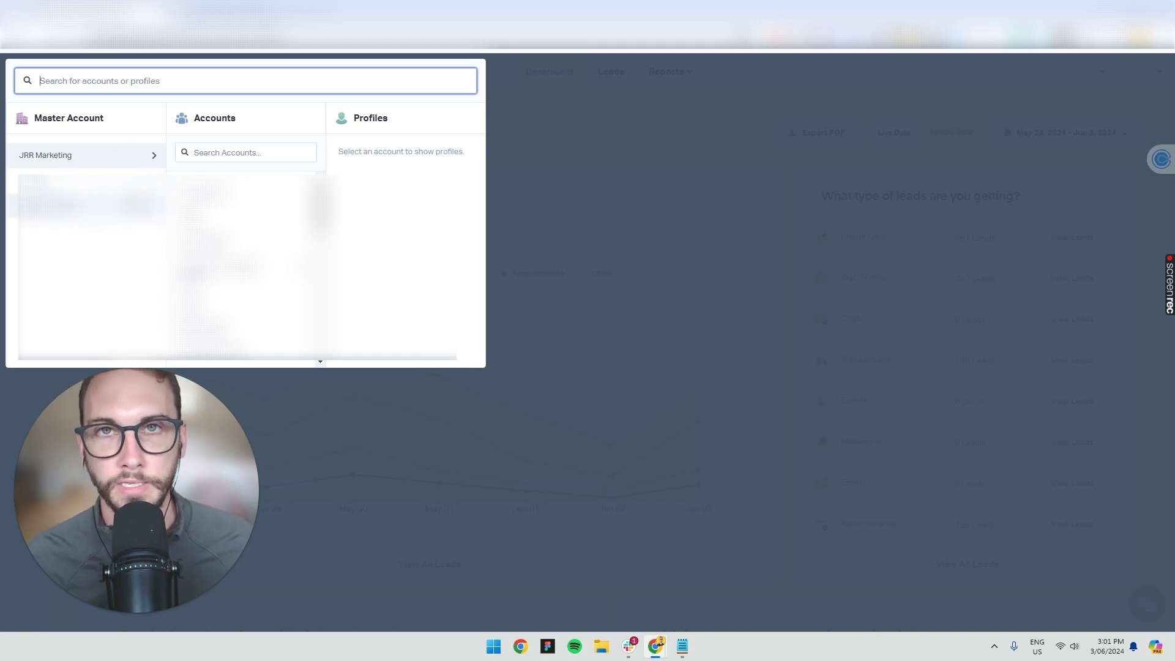
{"action": "scroll", "coordinate": [245, 257], "scroll_direction": "down", "scroll_amount": 3}
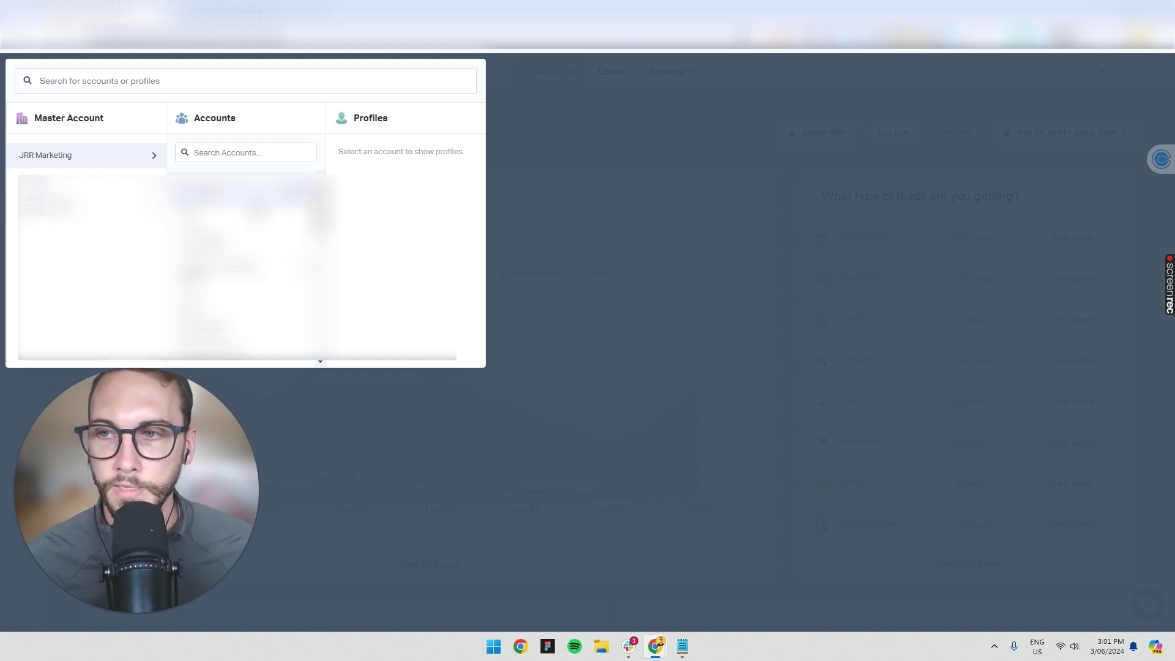
{"action": "scroll", "coordinate": [245, 270], "scroll_direction": "down", "scroll_amount": 5}
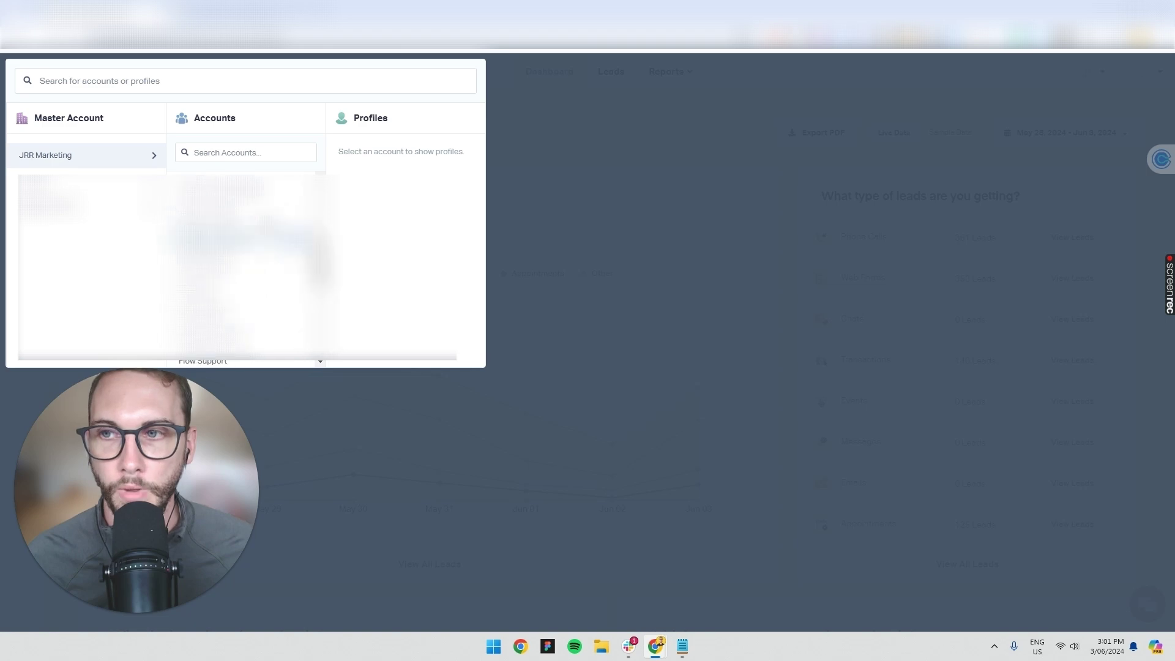
{"action": "scroll", "coordinate": [245, 257], "scroll_direction": "down", "scroll_amount": 3}
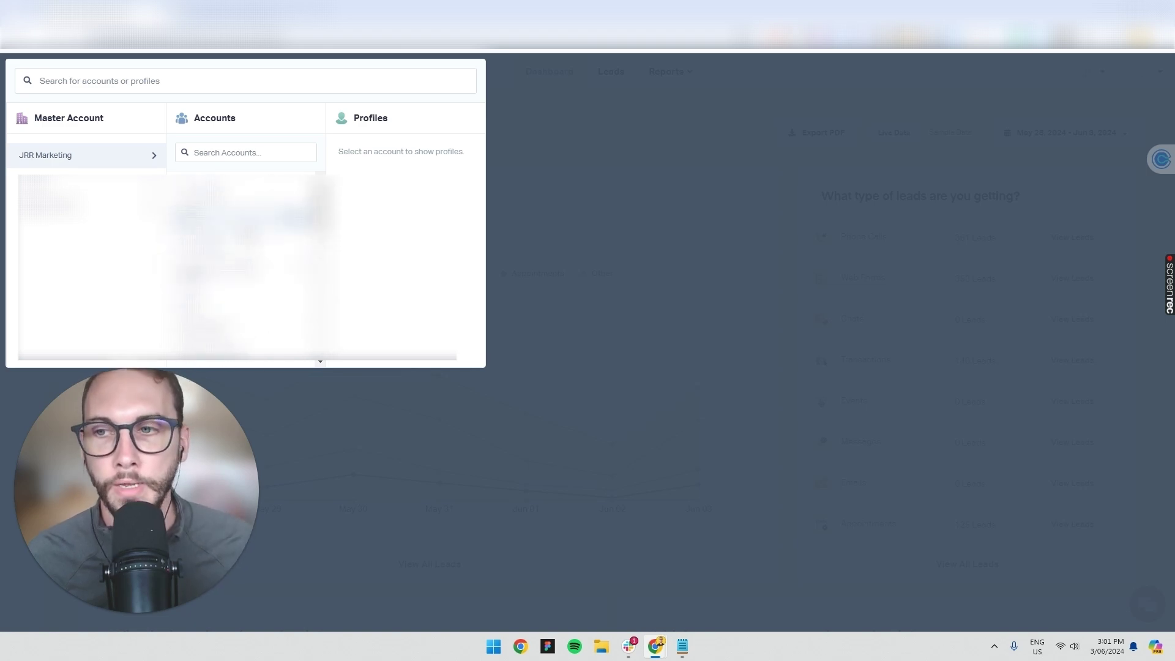
{"action": "left_click", "coordinate": [245, 276]}
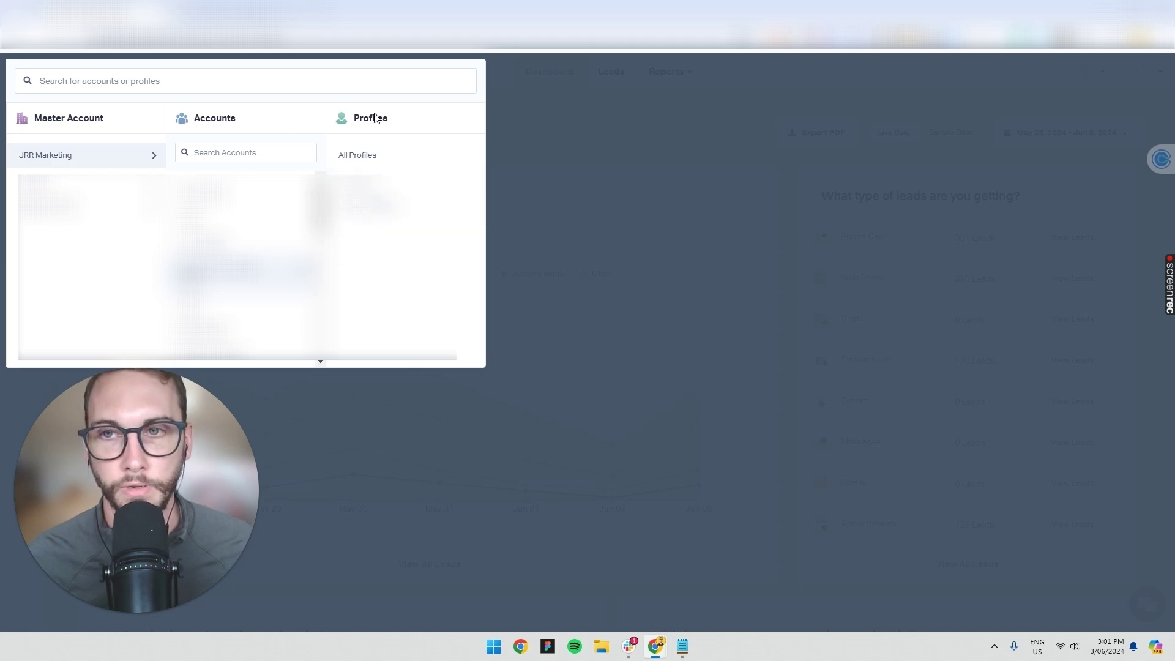
{"action": "mouse_move", "coordinate": [407, 202]}
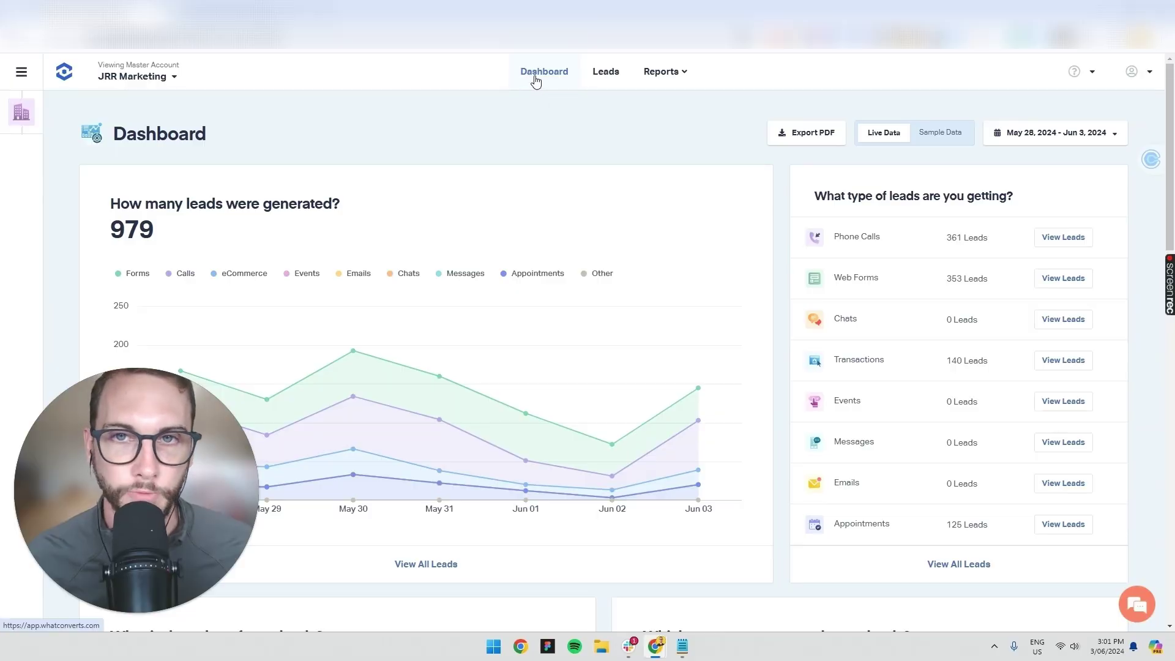
Check the dashboard value charts, then open the client account's profile to see its 140 leads
{"action": "scroll", "coordinate": [533, 220], "scroll_direction": "down", "scroll_amount": 15}
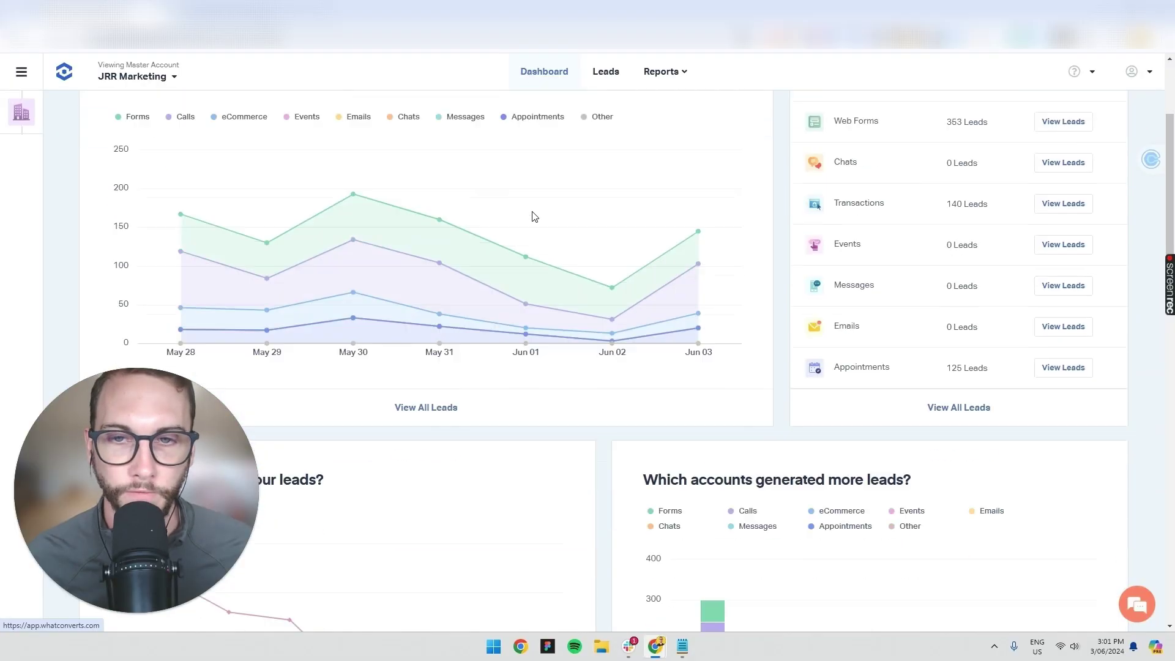
{"action": "scroll", "coordinate": [534, 239], "scroll_direction": "down", "scroll_amount": 1}
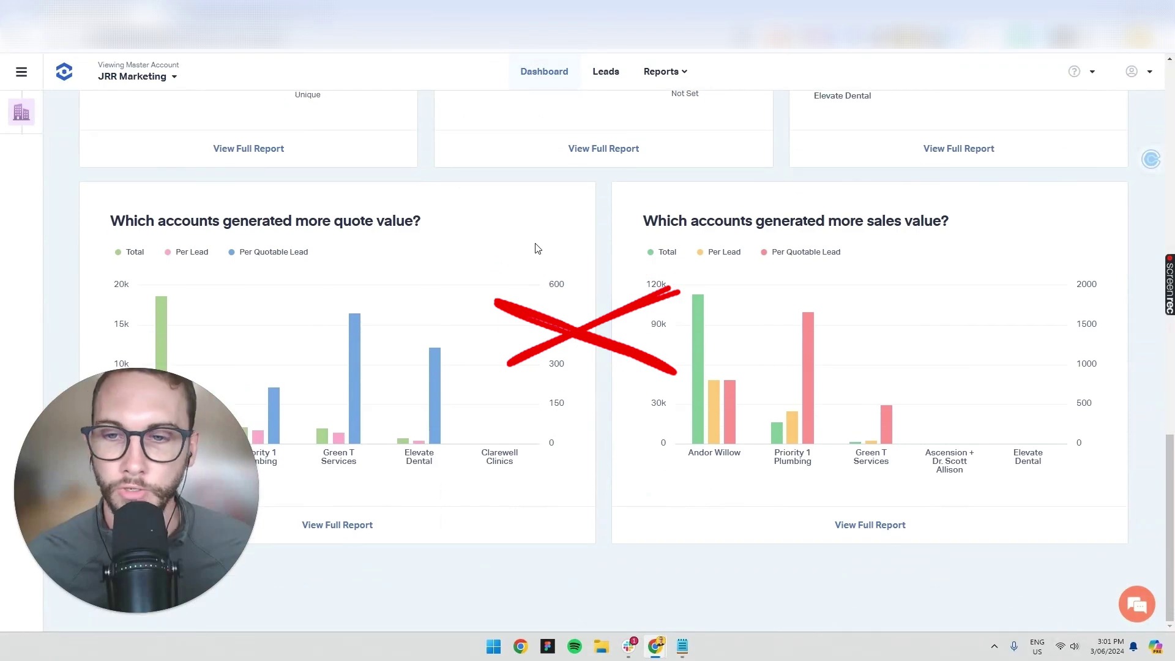
{"action": "scroll", "coordinate": [567, 306], "scroll_direction": "up", "scroll_amount": 16}
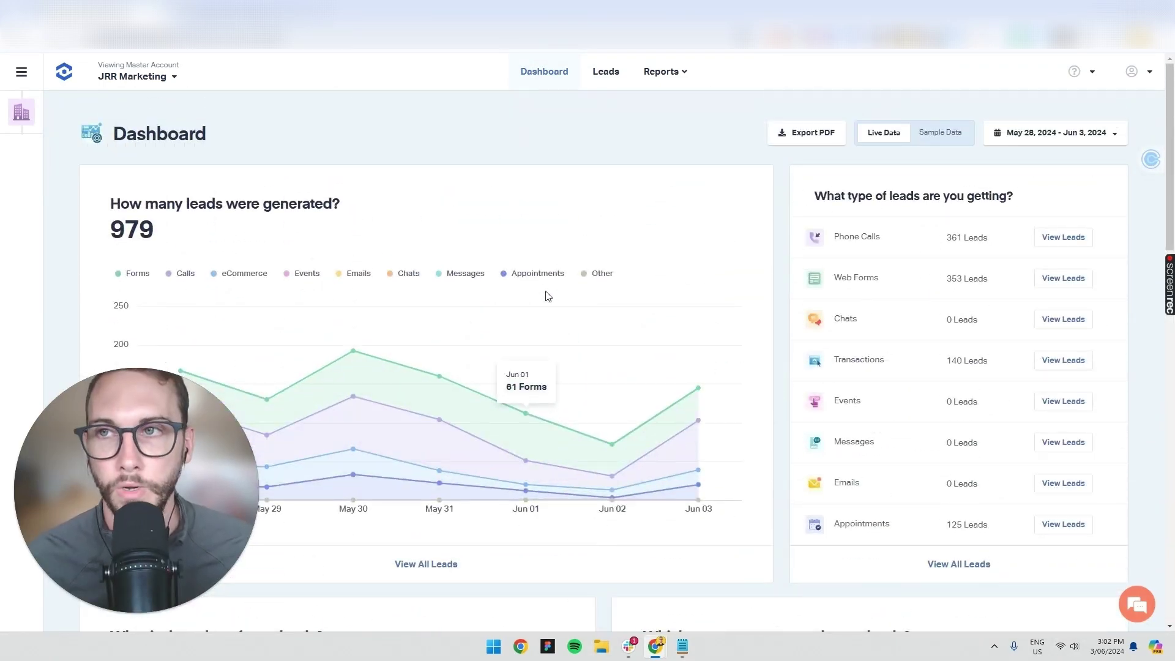
{"action": "left_click", "coordinate": [155, 89]}
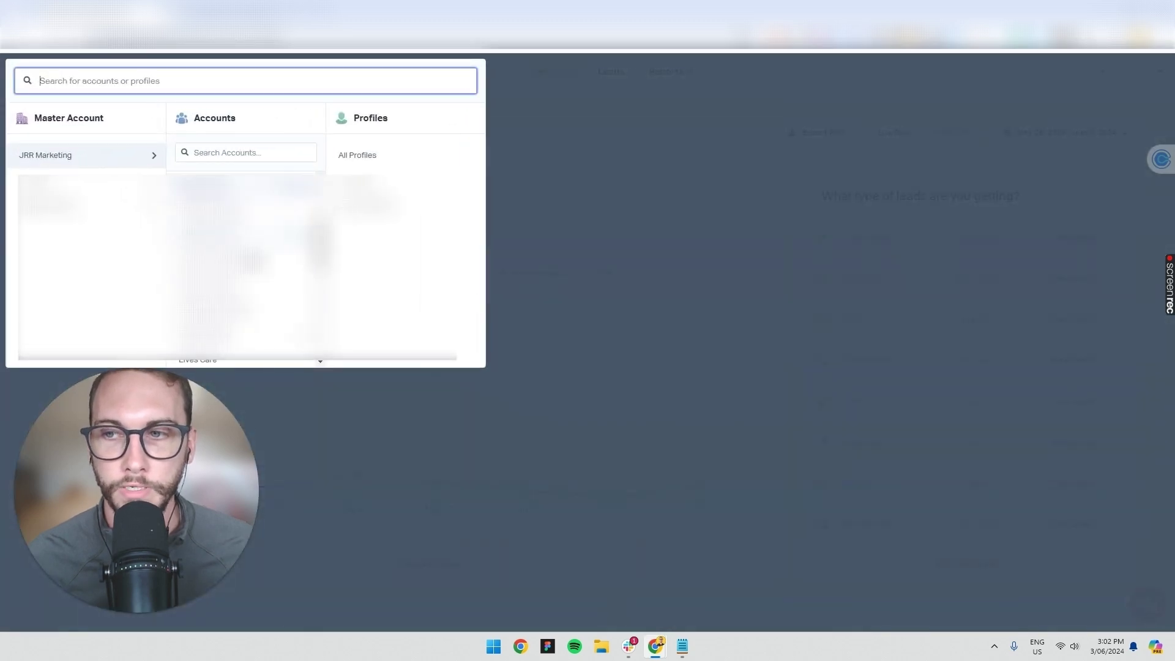
{"action": "scroll", "coordinate": [247, 263], "scroll_direction": "up", "scroll_amount": 5}
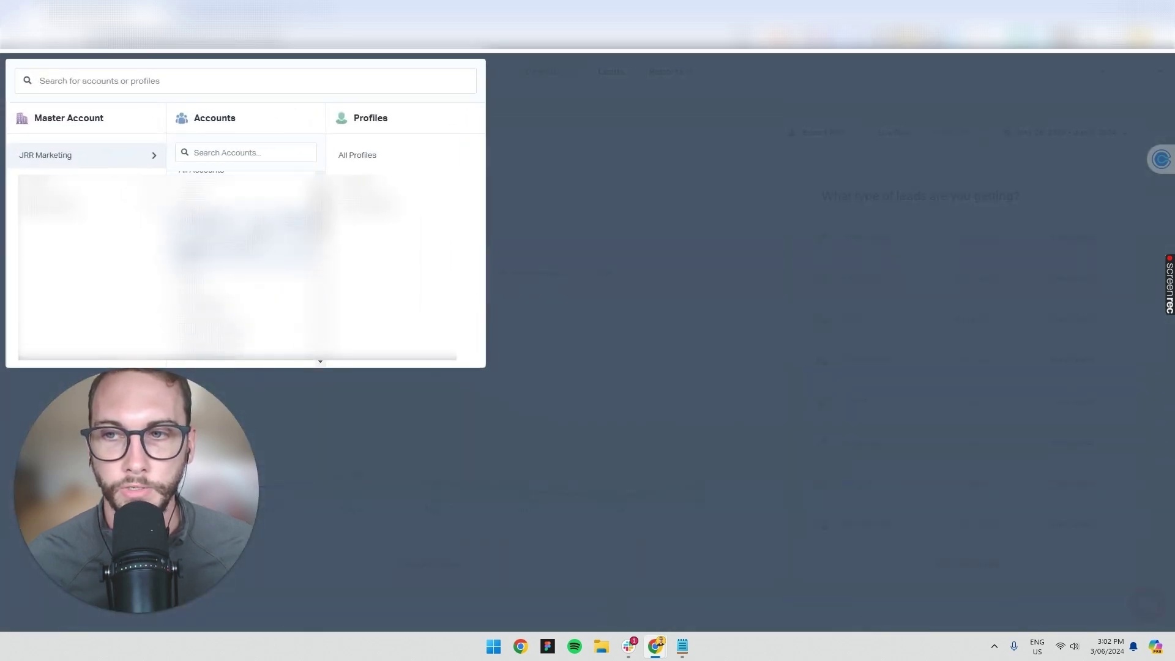
{"action": "left_click", "coordinate": [460, 262]}
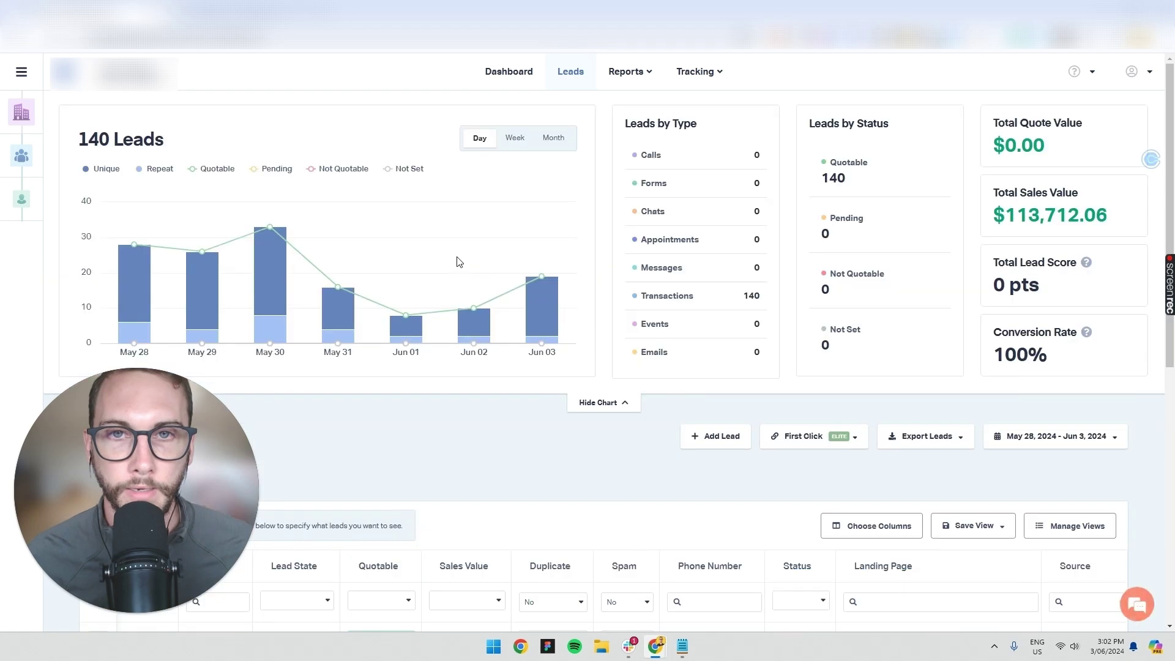
Go to Tracking > Tracking Code to confirm the code is installed and view the HTML snippet
{"action": "scroll", "coordinate": [480, 275], "scroll_direction": "down", "scroll_amount": 8}
{"action": "scroll", "coordinate": [484, 283], "scroll_direction": "up", "scroll_amount": 8}
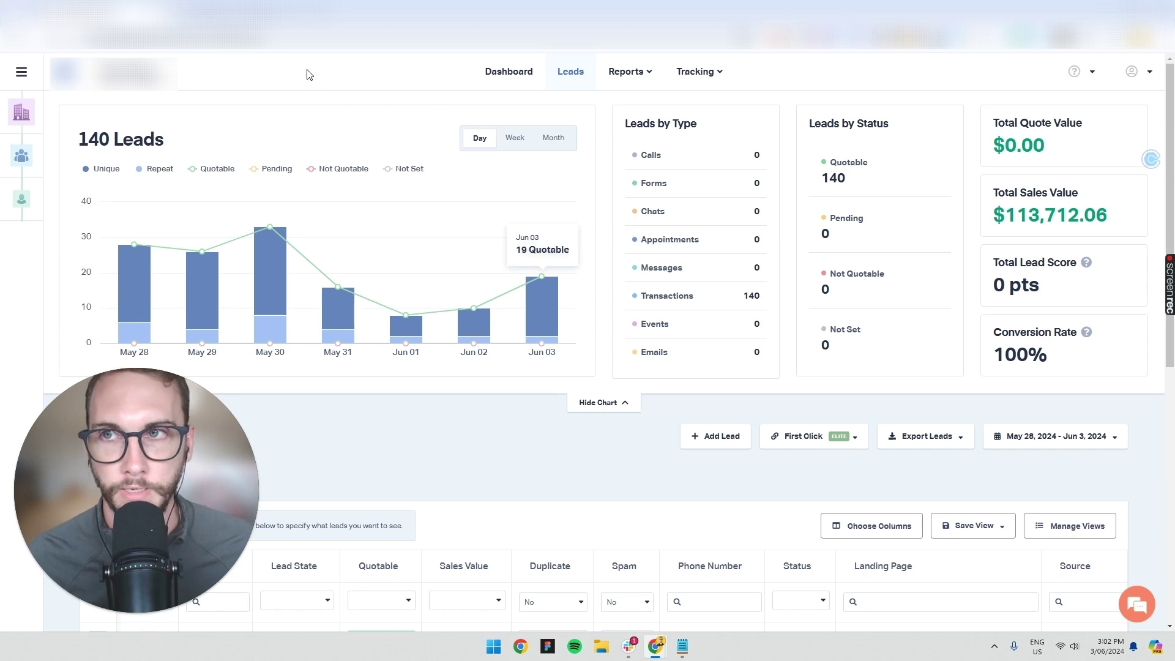
{"action": "left_click", "coordinate": [710, 79]}
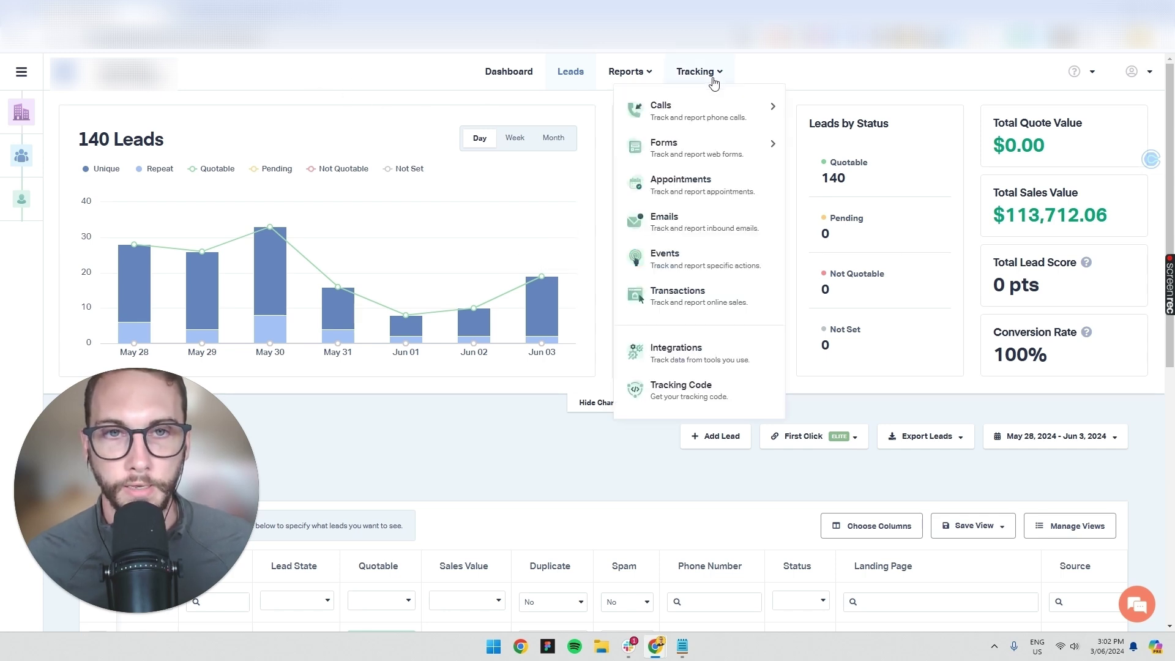
{"action": "left_click", "coordinate": [670, 390]}
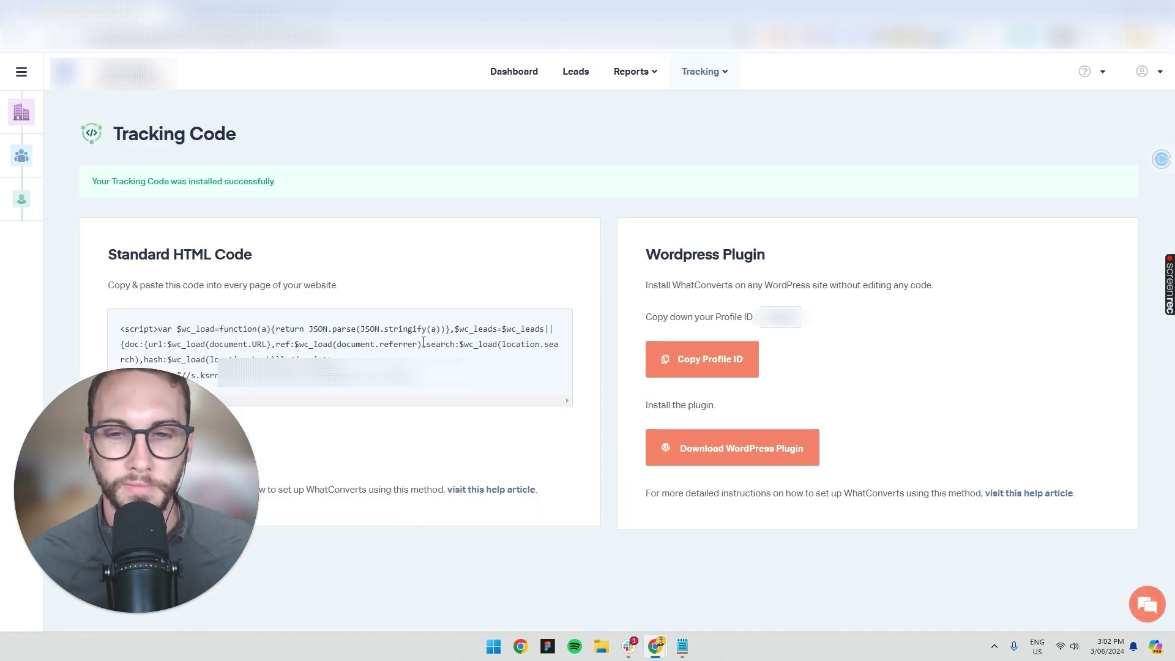
{"action": "left_click", "coordinate": [398, 343]}
{"action": "left_click", "coordinate": [380, 314]}
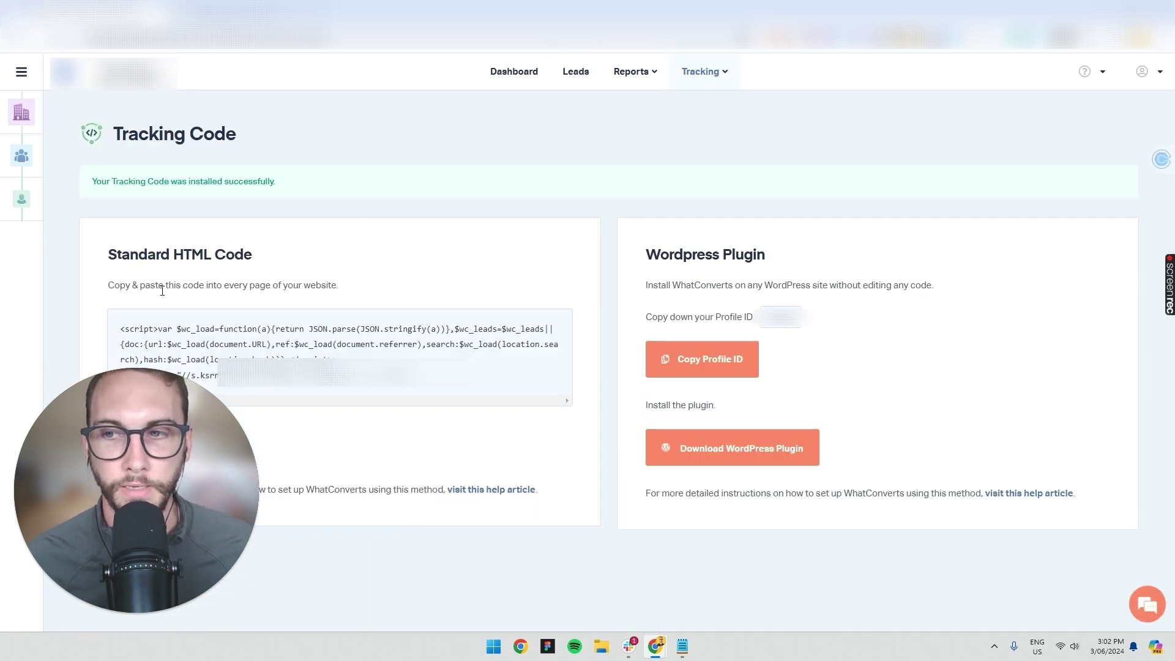
{"action": "left_click_drag", "start_coordinate": [162, 291], "coordinate": [310, 288]}
{"action": "left_click", "coordinate": [310, 288]}
{"action": "left_click_drag", "start_coordinate": [428, 377], "coordinate": [223, 311]}
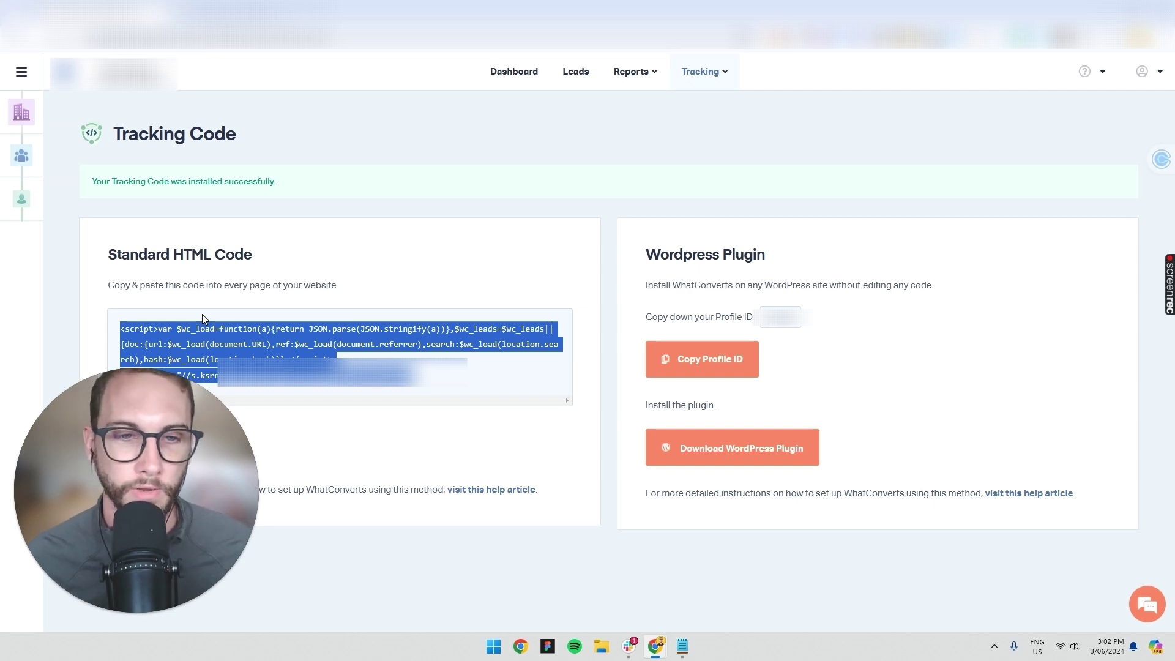
{"action": "left_click", "coordinate": [297, 312]}
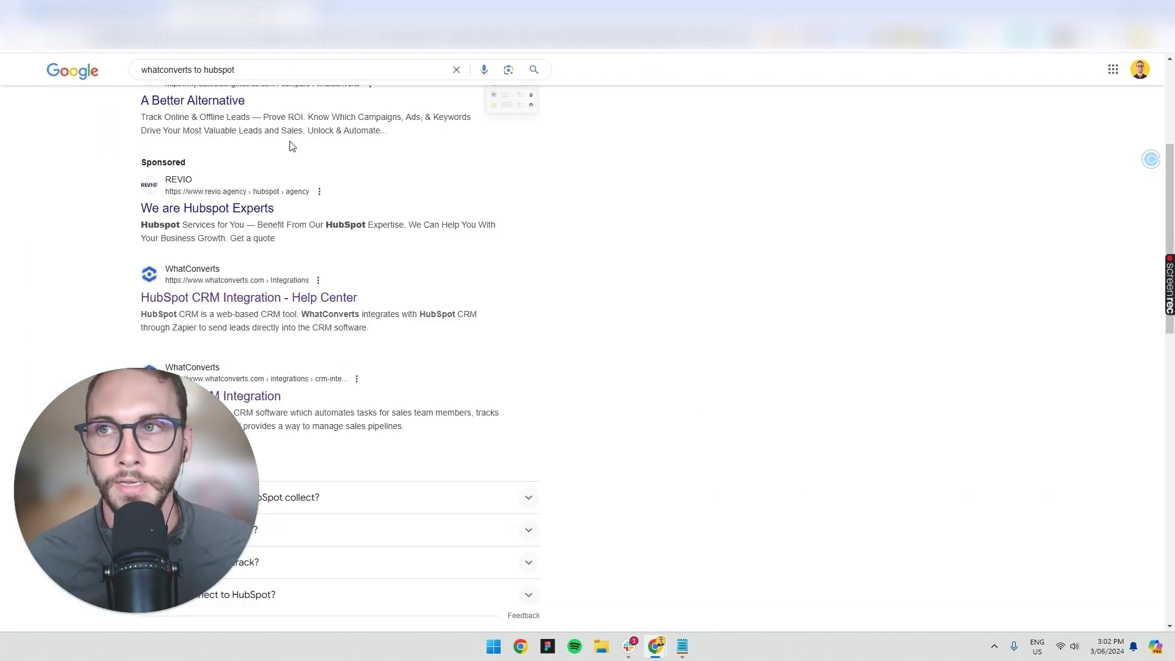
Search Google for 'whatconverts to hubspot' and scan the results
{"action": "scroll", "coordinate": [288, 144], "scroll_direction": "up", "scroll_amount": 4}
{"action": "left_click_drag", "start_coordinate": [153, 73], "coordinate": [270, 76]}
{"action": "left_click", "coordinate": [315, 81]}
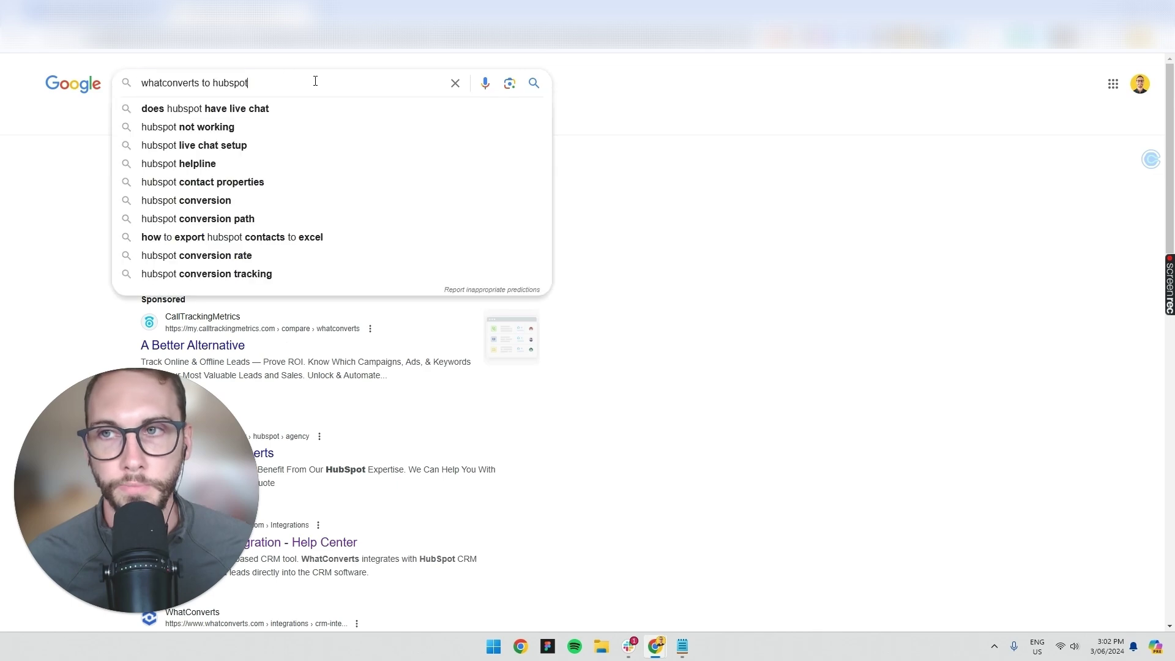
{"action": "left_click", "coordinate": [81, 123]}
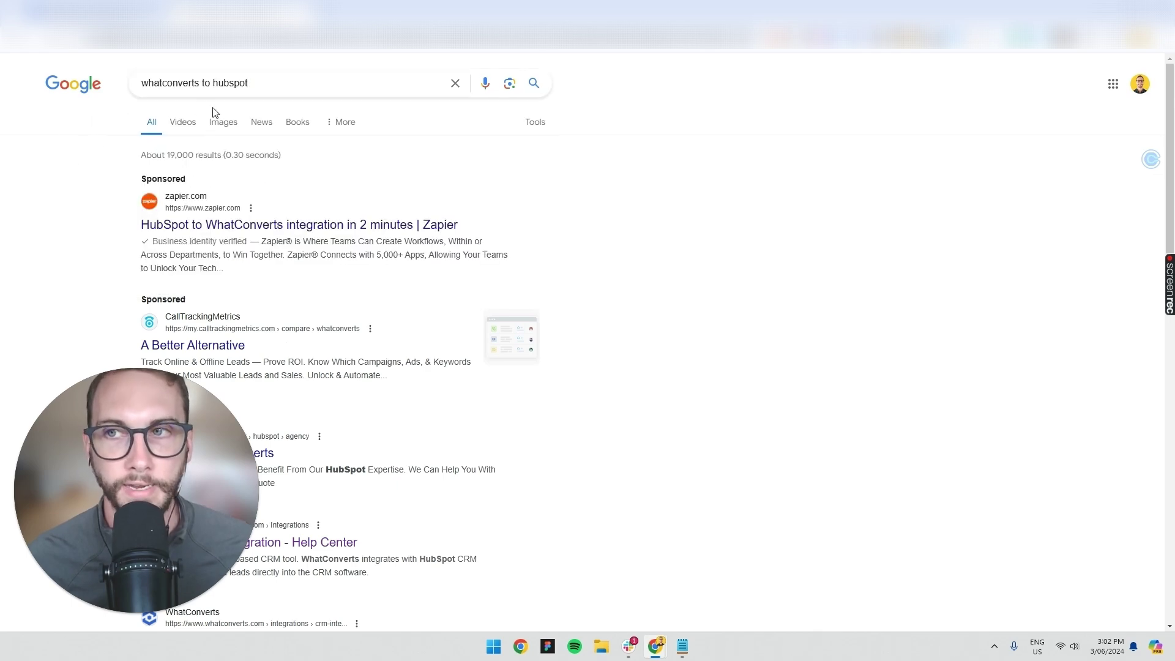
{"action": "scroll", "coordinate": [178, 188], "scroll_direction": "down", "scroll_amount": 3}
{"action": "scroll", "coordinate": [178, 188], "scroll_direction": "down", "scroll_amount": 3}
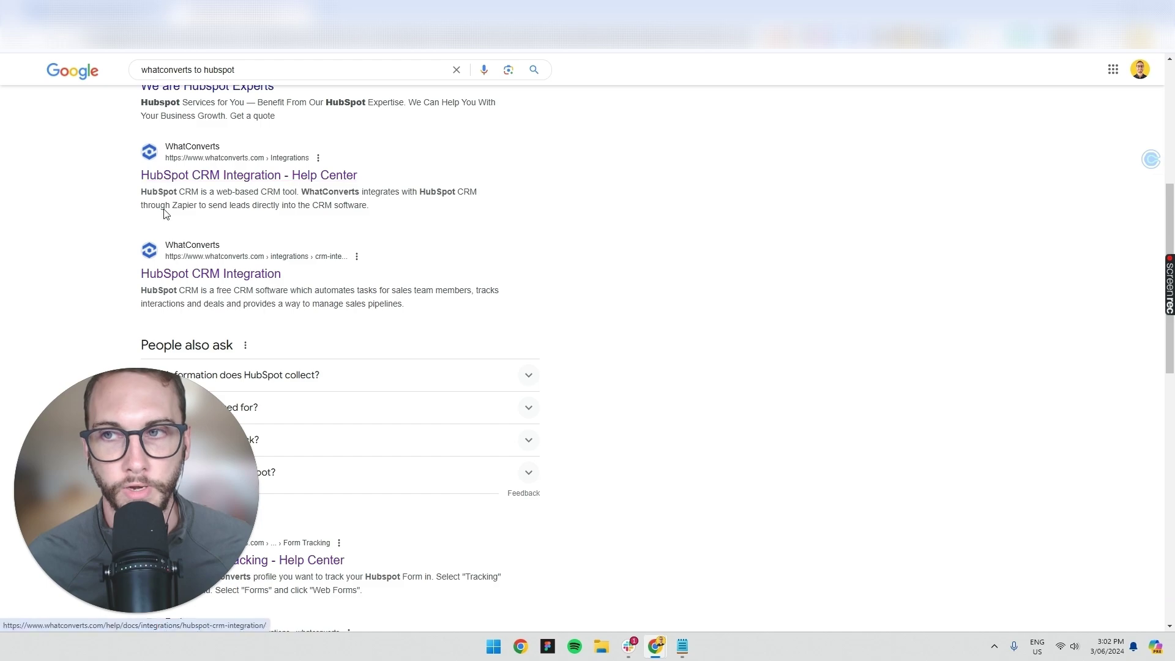
Read the HubSpot CRM Integration help article, then head back to WhatConverts Integrations
{"action": "left_click", "coordinate": [288, 202]}
{"action": "scroll", "coordinate": [340, 210], "scroll_direction": "down", "scroll_amount": 10}
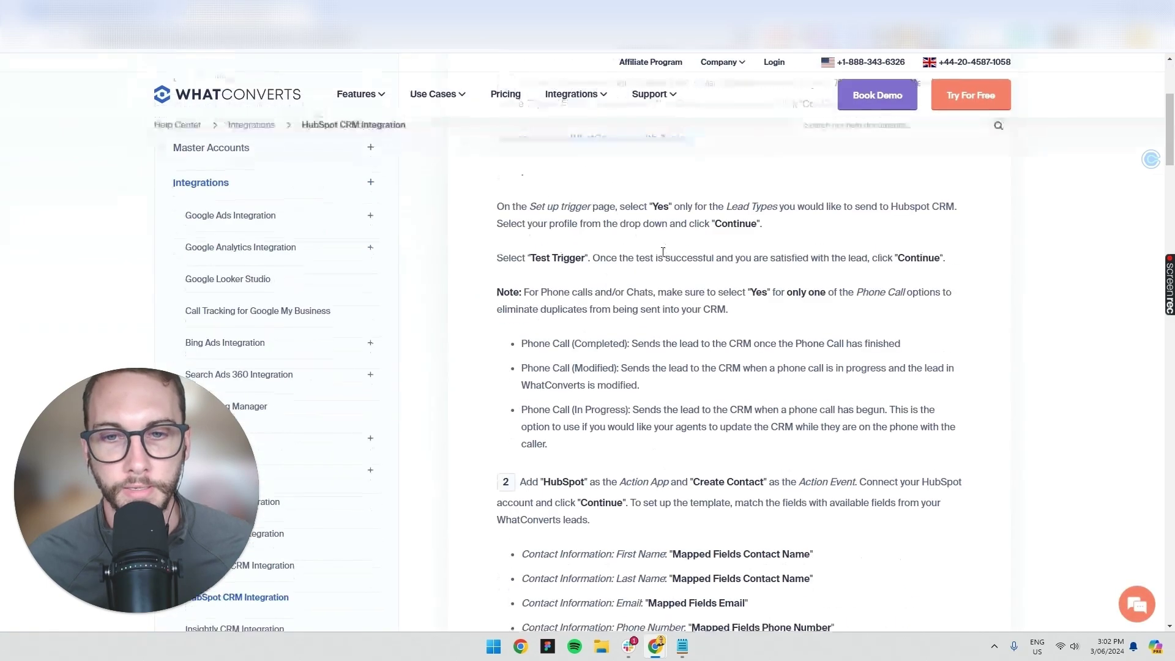
{"action": "scroll", "coordinate": [653, 252], "scroll_direction": "down", "scroll_amount": 10}
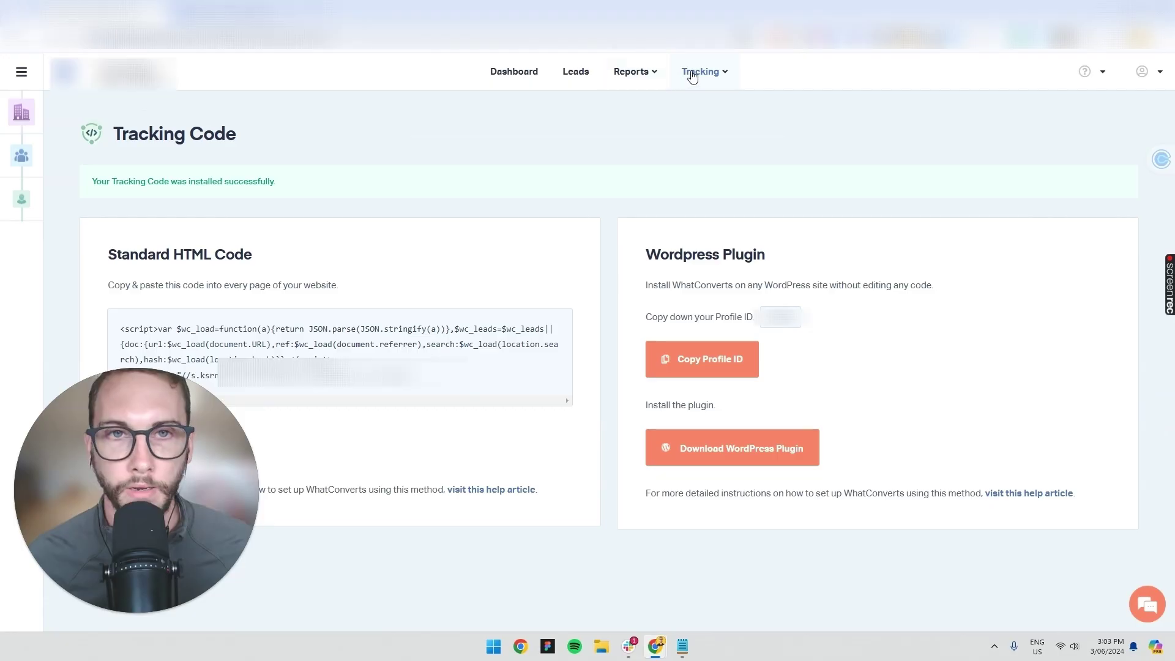
{"action": "left_click", "coordinate": [698, 71]}
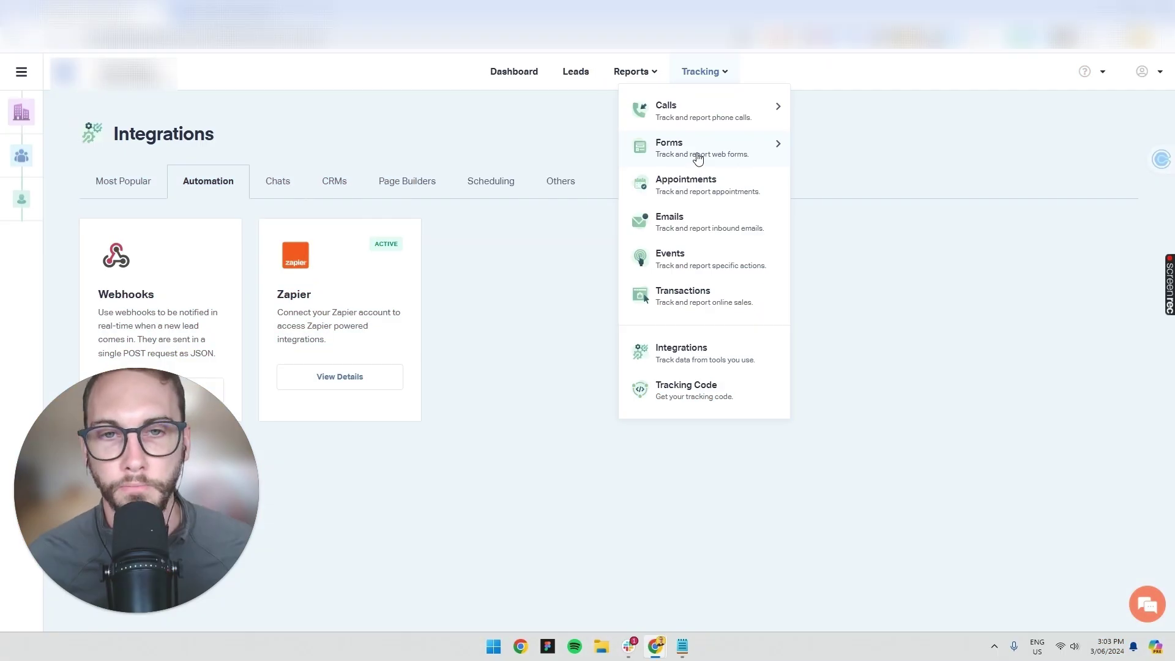
{"action": "mouse_move", "coordinate": [698, 157]}
{"action": "left_click", "coordinate": [841, 153]}
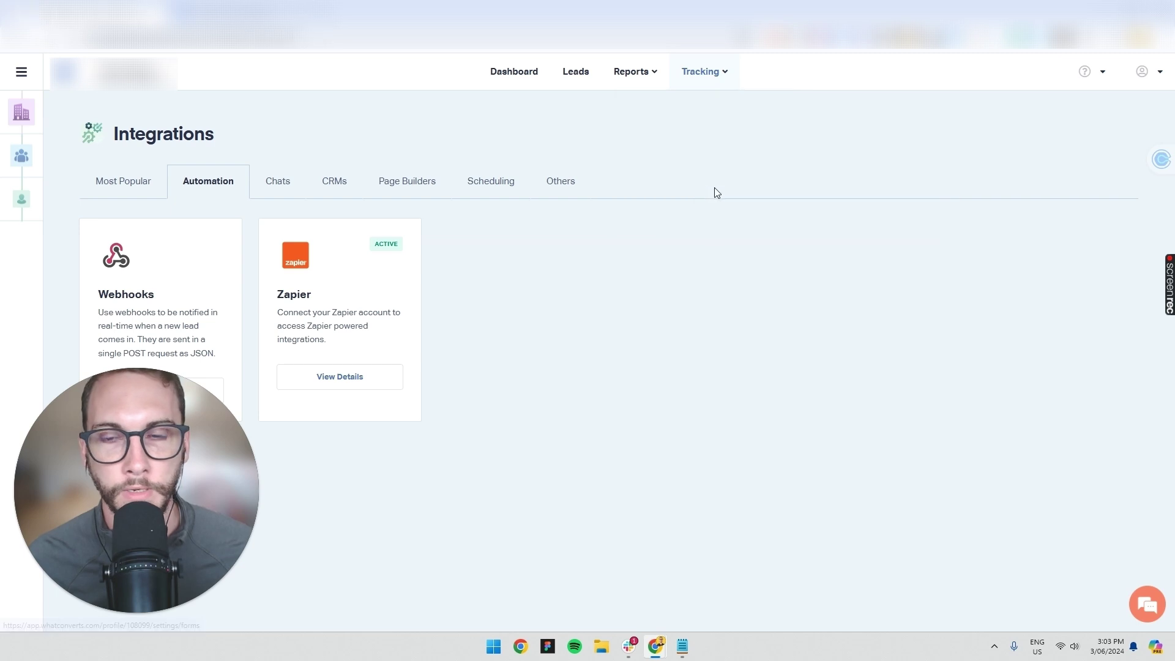
{"action": "left_click", "coordinate": [712, 71]}
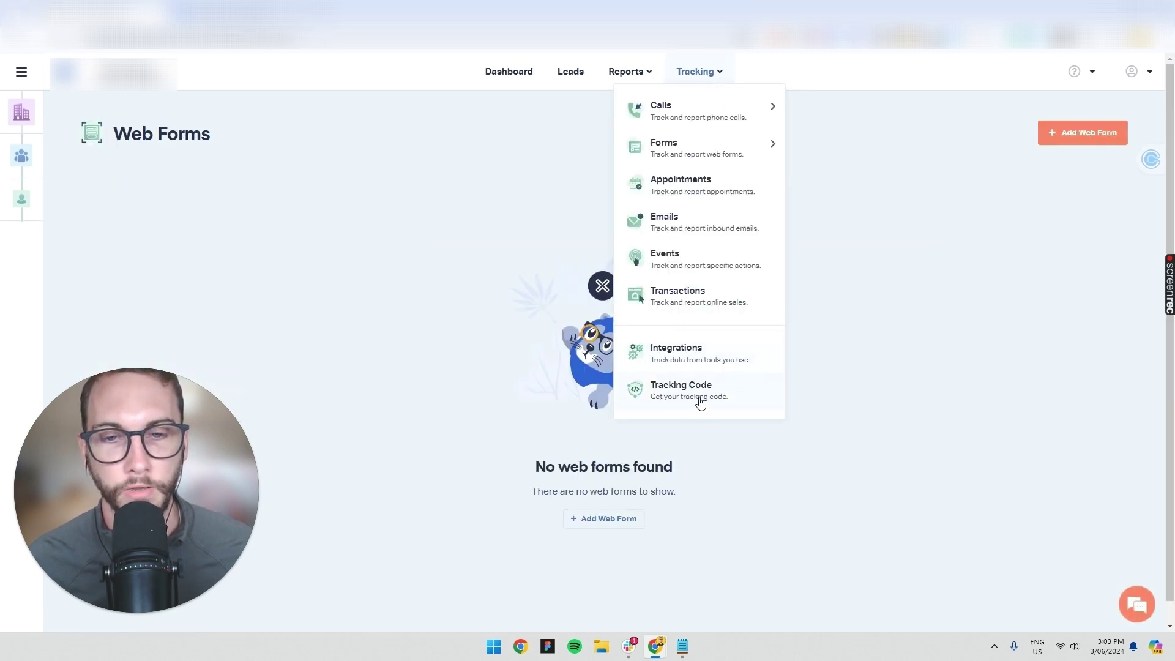
{"action": "left_click", "coordinate": [480, 232]}
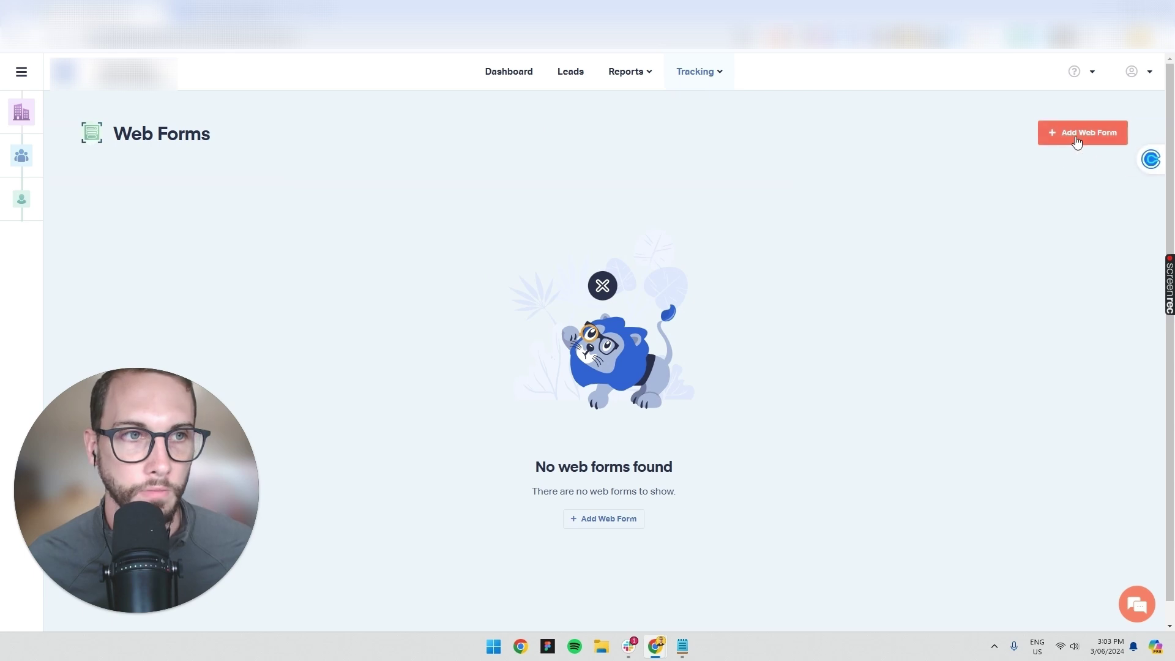
{"action": "left_click", "coordinate": [1047, 137]}
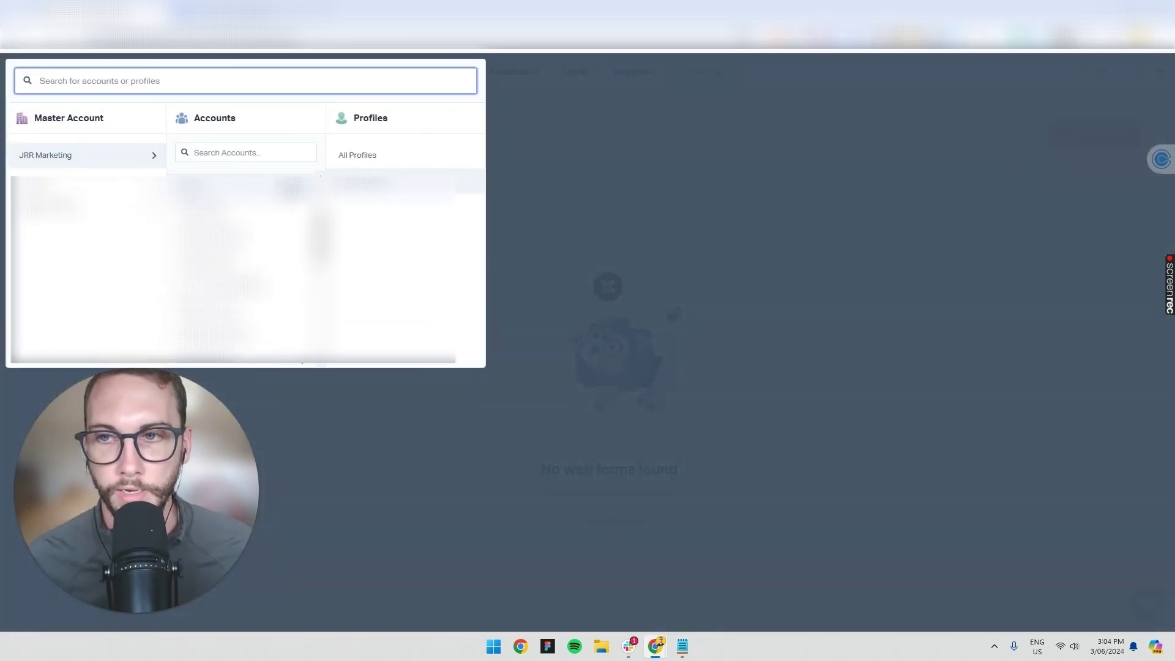
{"action": "left_click", "coordinate": [131, 266]}
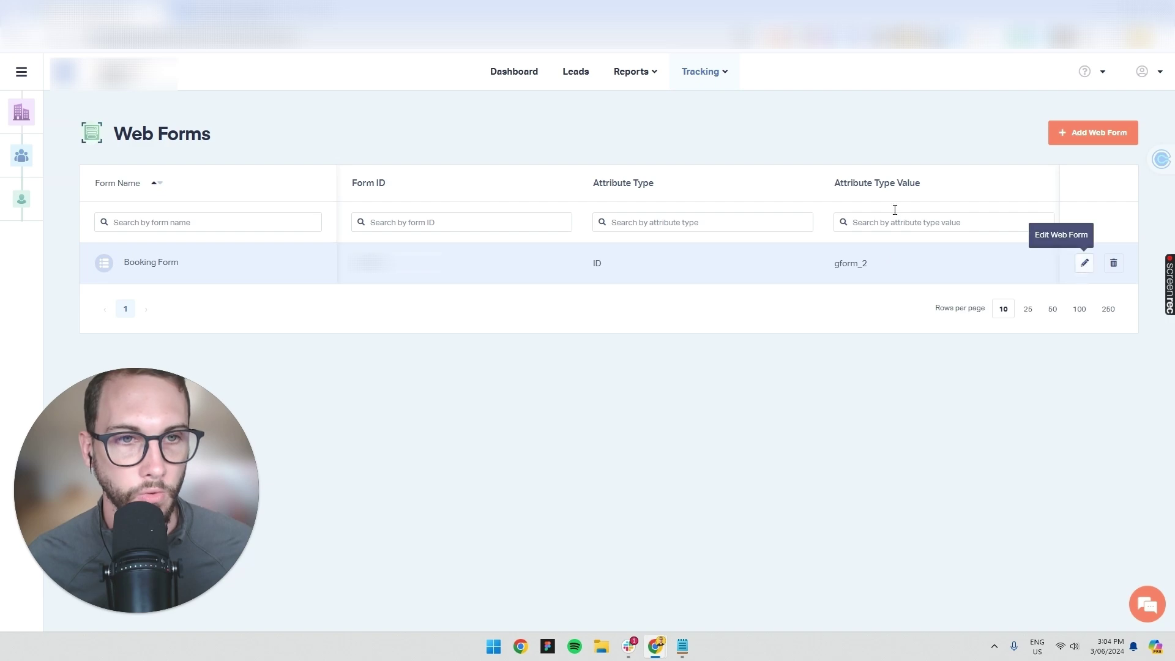
Scan the site's contact page URL with Form Finder and finish tracking setup for gform_2
{"action": "left_click", "coordinate": [1054, 147]}
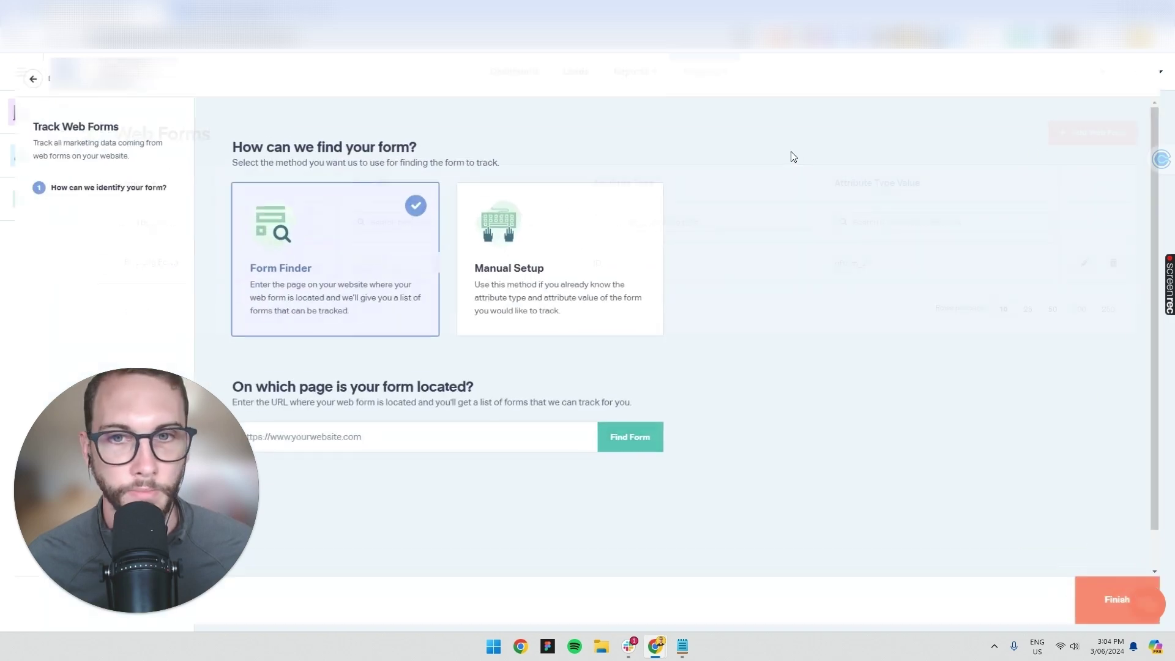
{"action": "key", "text": "ctrl+t"}
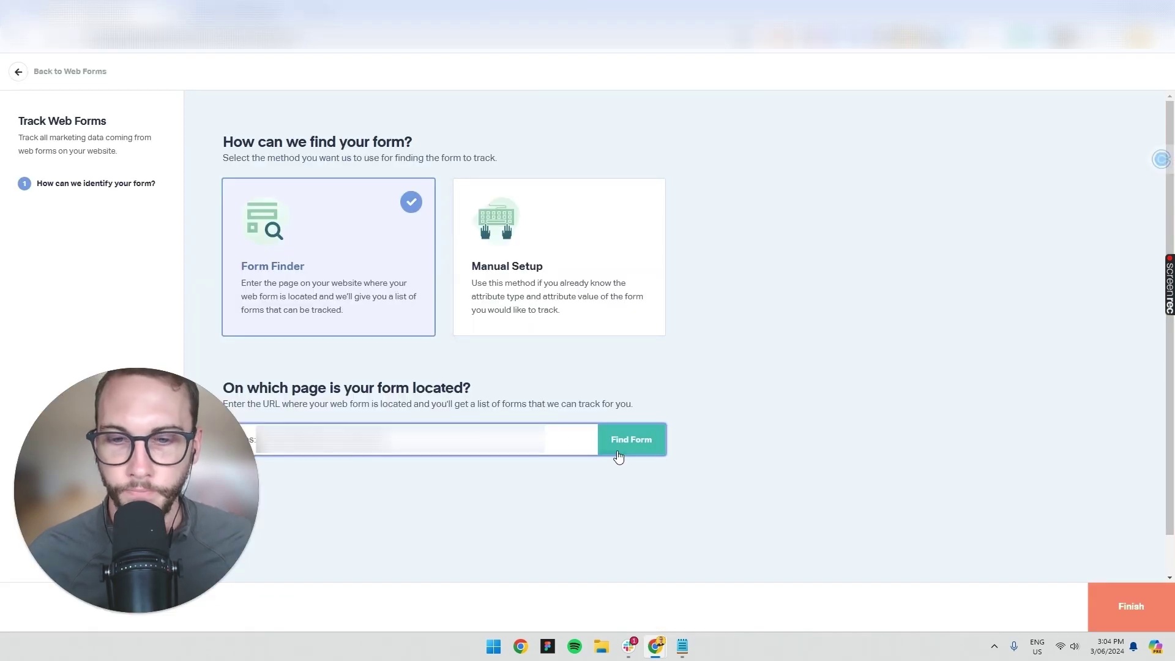
{"action": "left_click", "coordinate": [618, 456]}
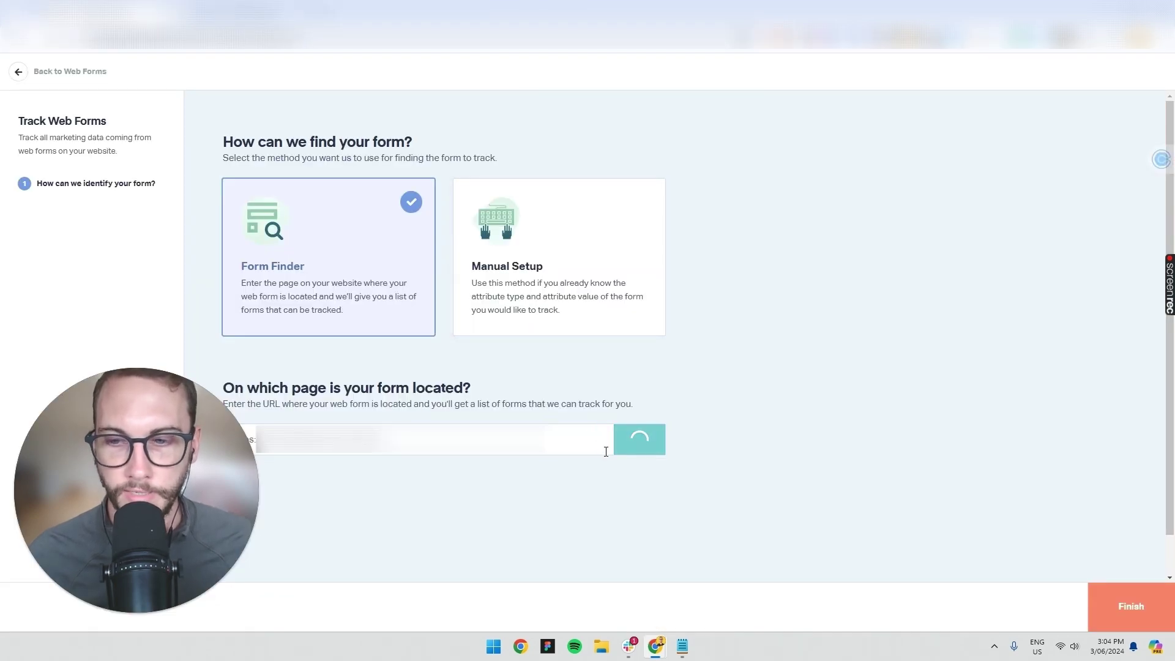
{"action": "scroll", "coordinate": [638, 514], "scroll_direction": "down", "scroll_amount": 4}
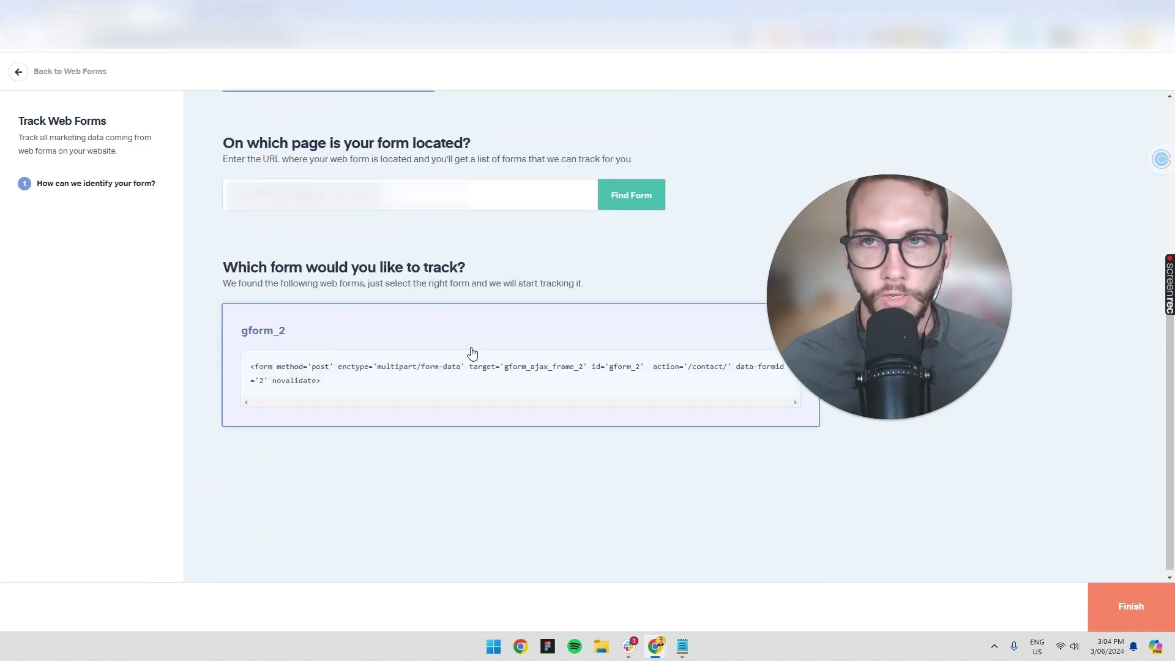
{"action": "left_click", "coordinate": [1131, 606]}
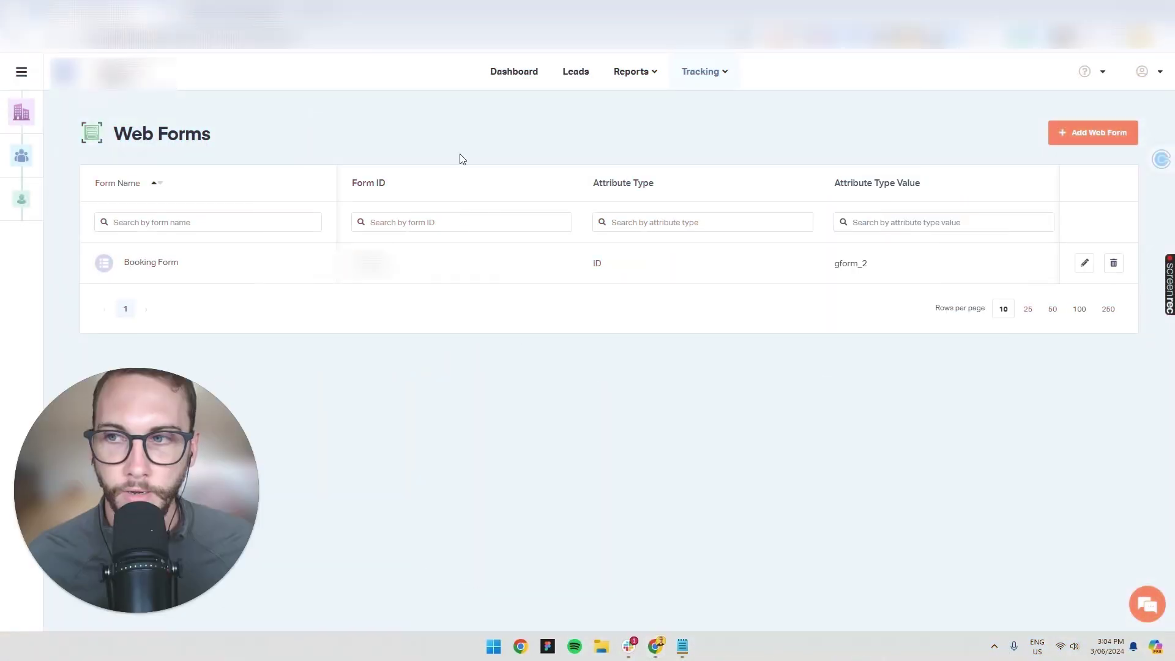
Inspect the tracking and forwarding numbers under Tracking > Calls > Phone Numbers, then view the 182 leads
{"action": "left_click", "coordinate": [703, 72]}
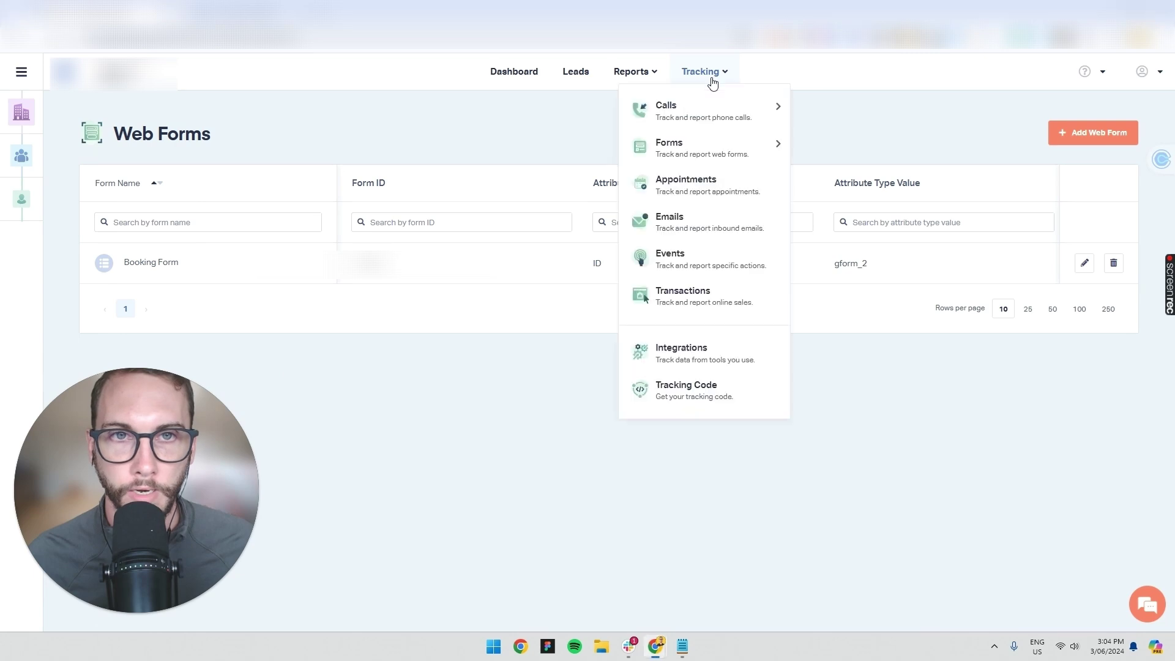
{"action": "mouse_move", "coordinate": [774, 113]}
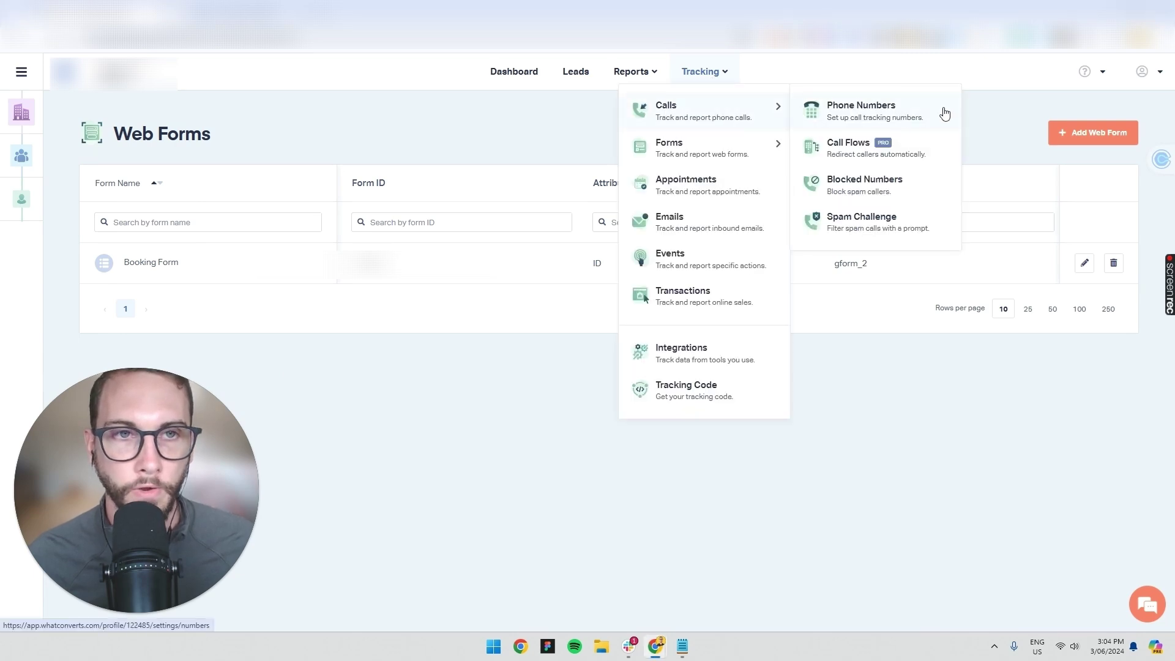
{"action": "left_click", "coordinate": [888, 112]}
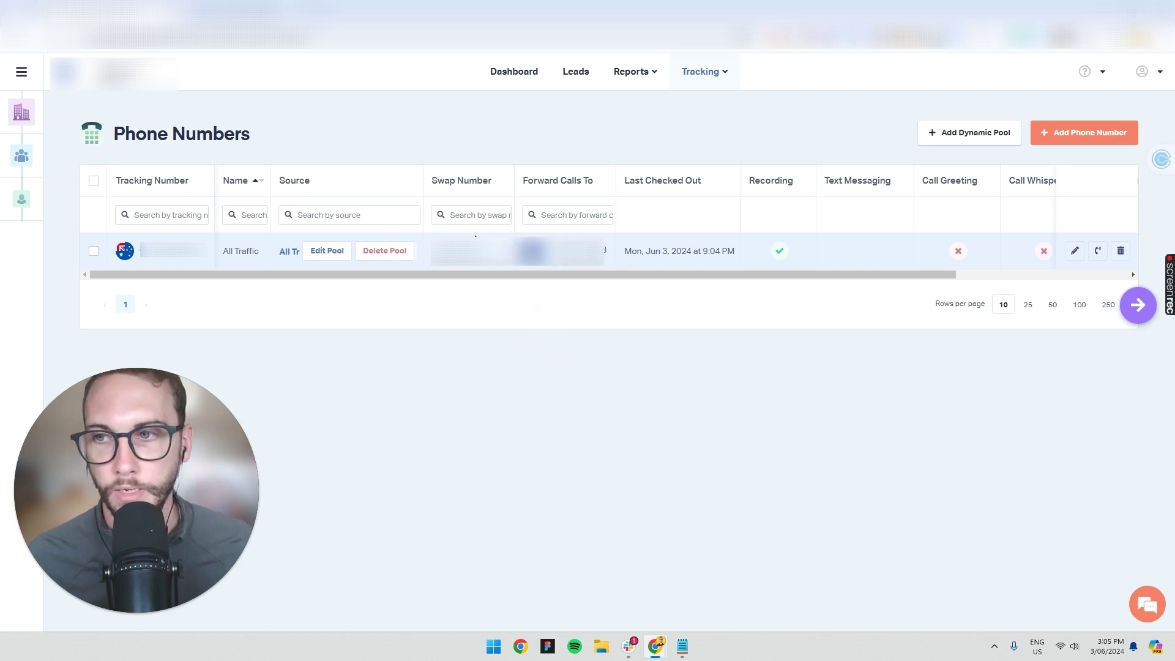
{"action": "double_click", "coordinate": [139, 249]}
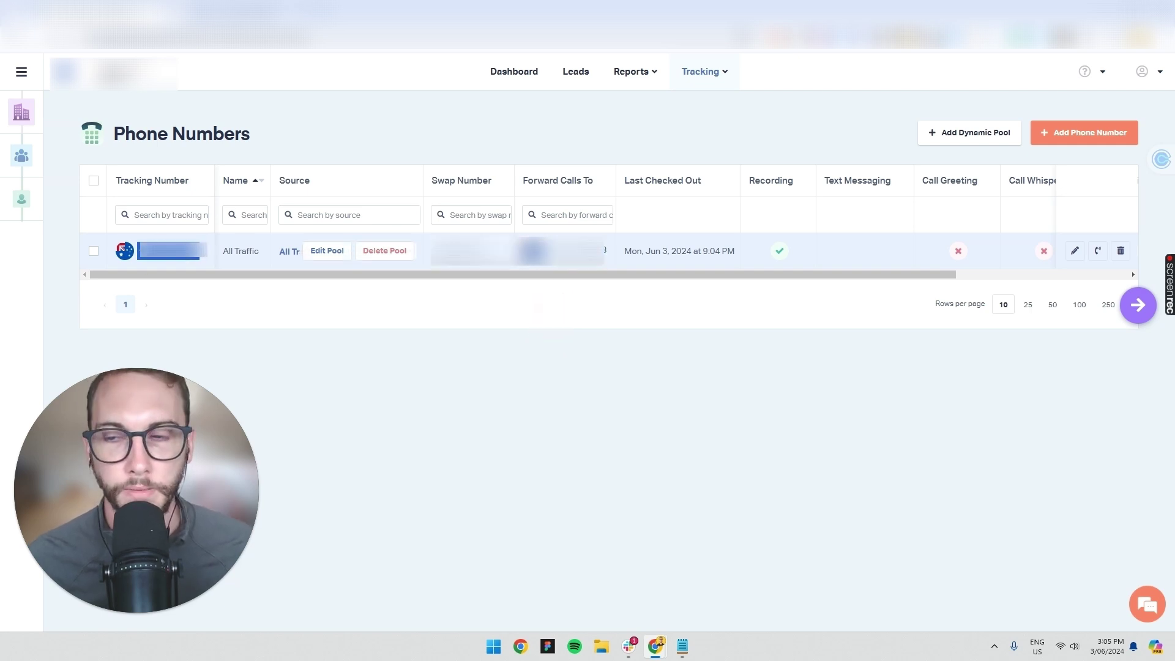
{"action": "left_click_drag", "start_coordinate": [520, 250], "coordinate": [602, 266]}
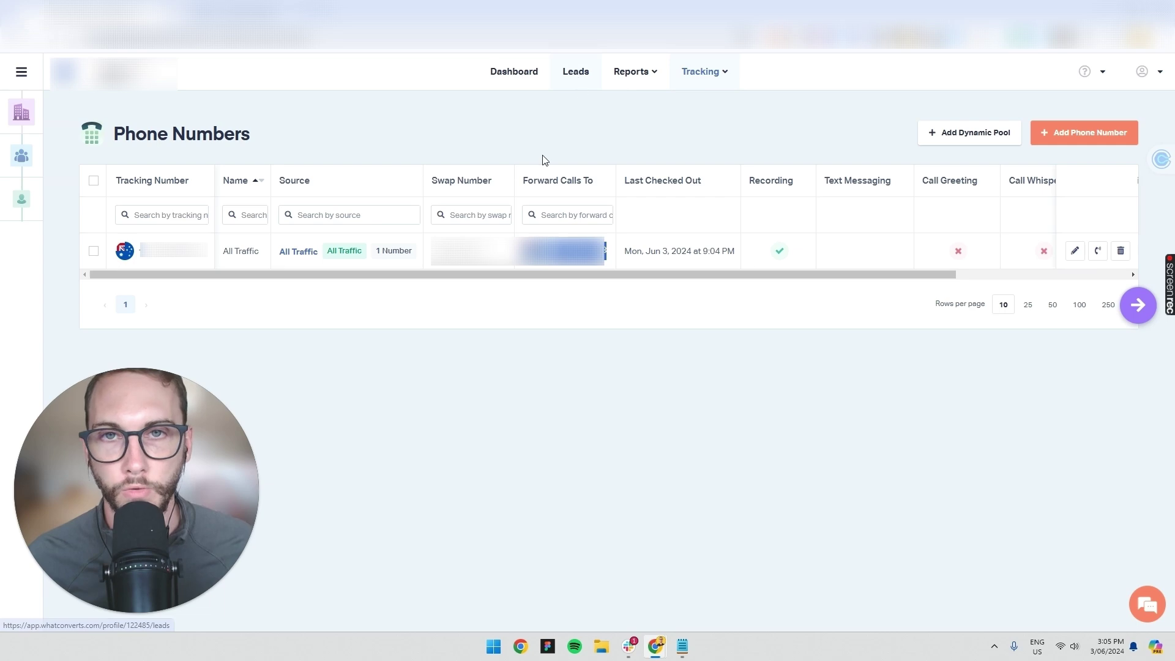
{"action": "left_click", "coordinate": [578, 74]}
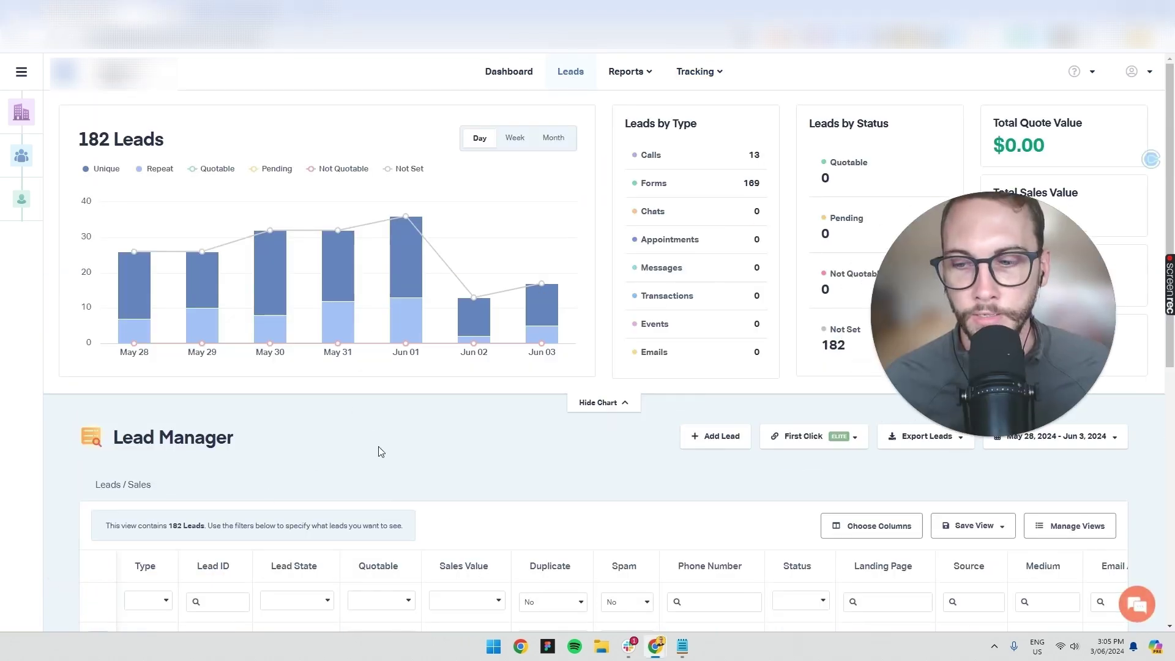
Open the phone-call lead's Lead Details and review its call recording
{"action": "scroll", "coordinate": [379, 452], "scroll_direction": "down", "scroll_amount": 8}
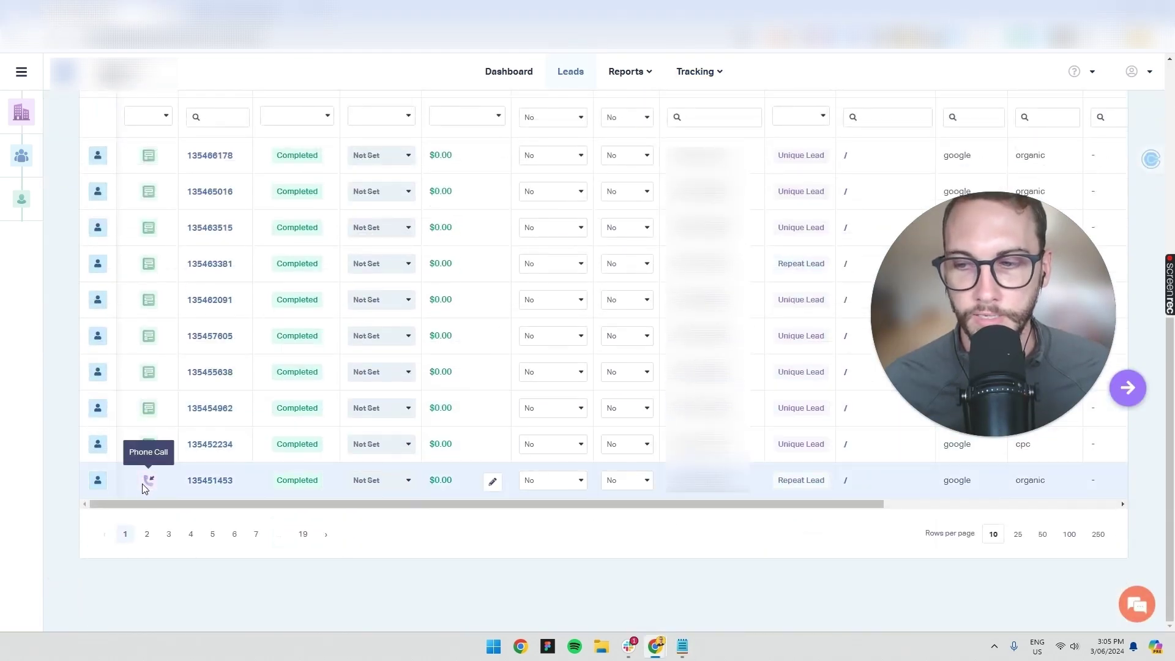
{"action": "left_click", "coordinate": [98, 480]}
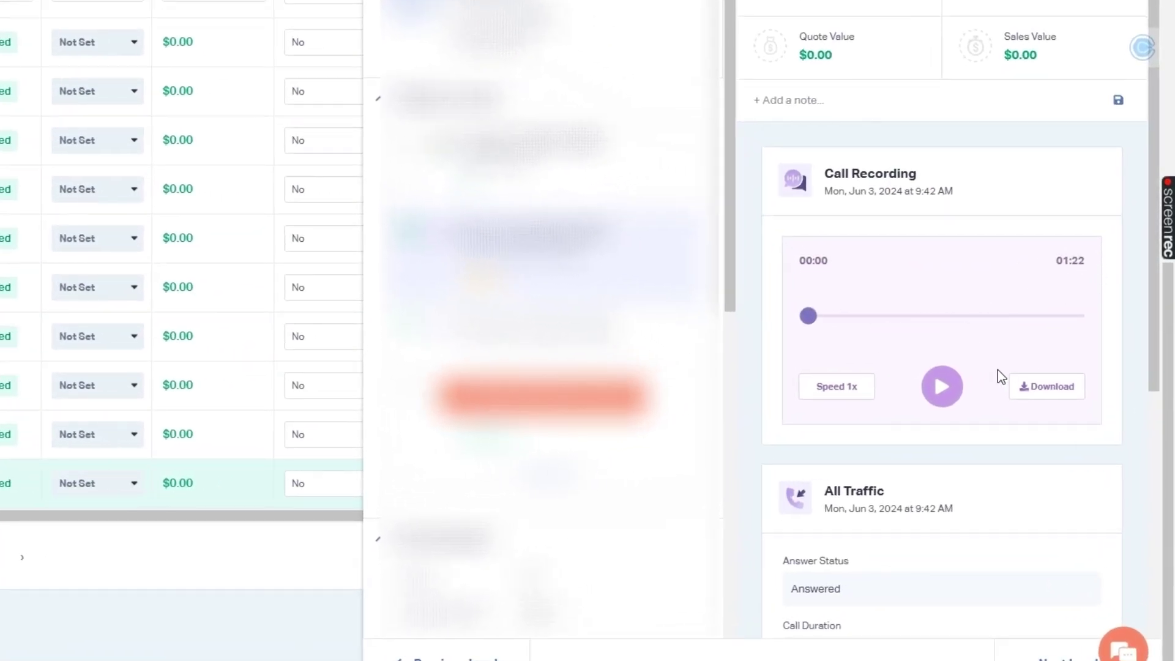
{"action": "scroll", "coordinate": [931, 443], "scroll_direction": "down", "scroll_amount": 5}
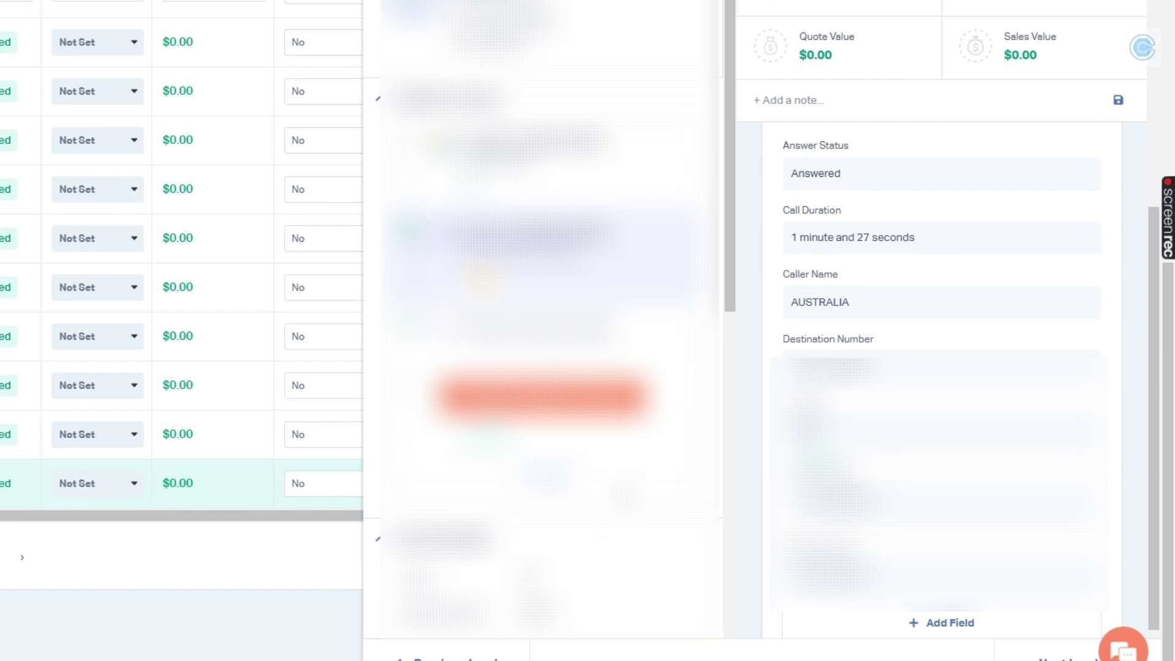
{"action": "left_click", "coordinate": [1108, 3]}
Navigate back to Tracking > Calls > Phone Numbers
{"action": "left_click", "coordinate": [679, 71]}
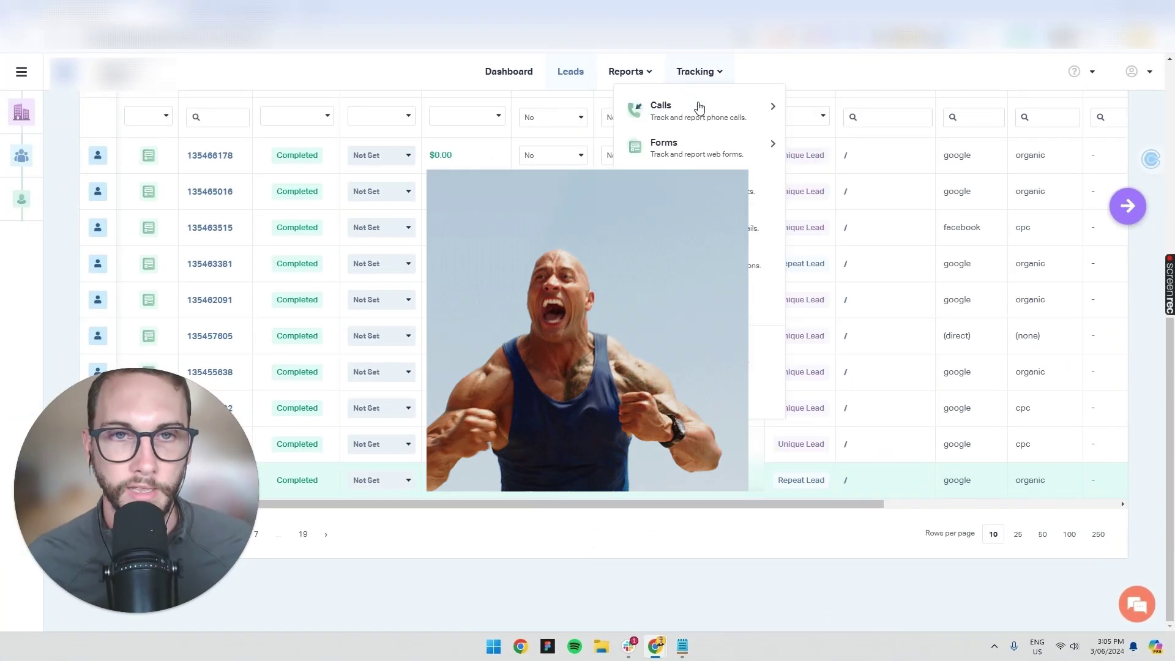
{"action": "mouse_move", "coordinate": [667, 110]}
{"action": "left_click", "coordinate": [843, 115]}
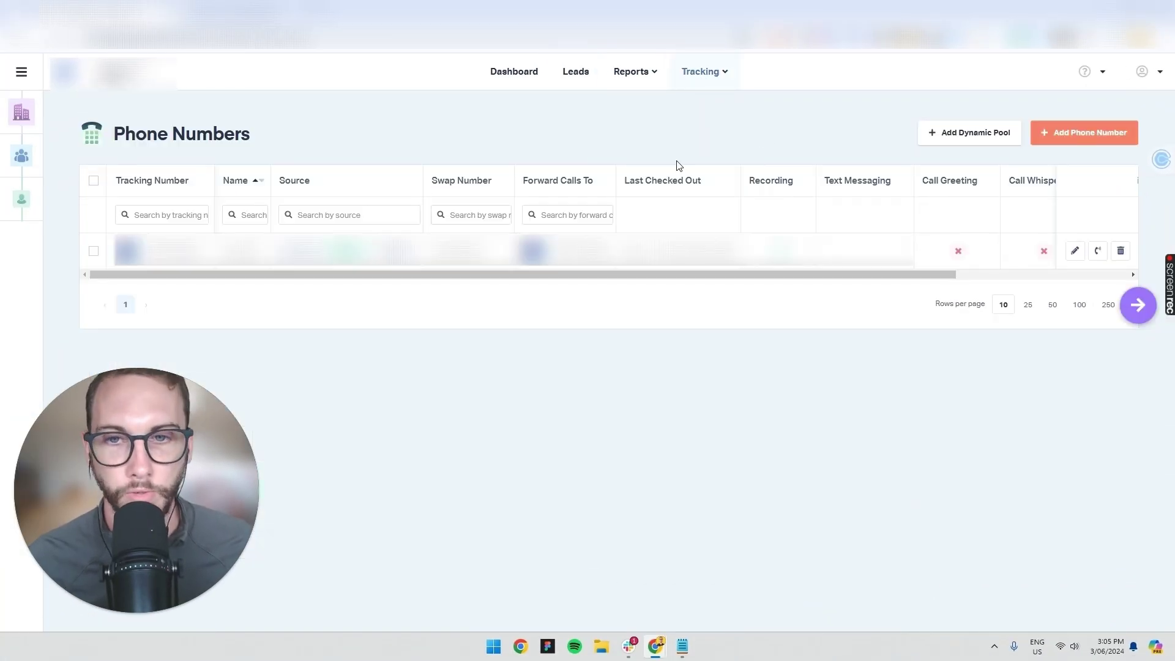
{"action": "left_click", "coordinate": [725, 77]}
{"action": "mouse_move", "coordinate": [743, 125]}
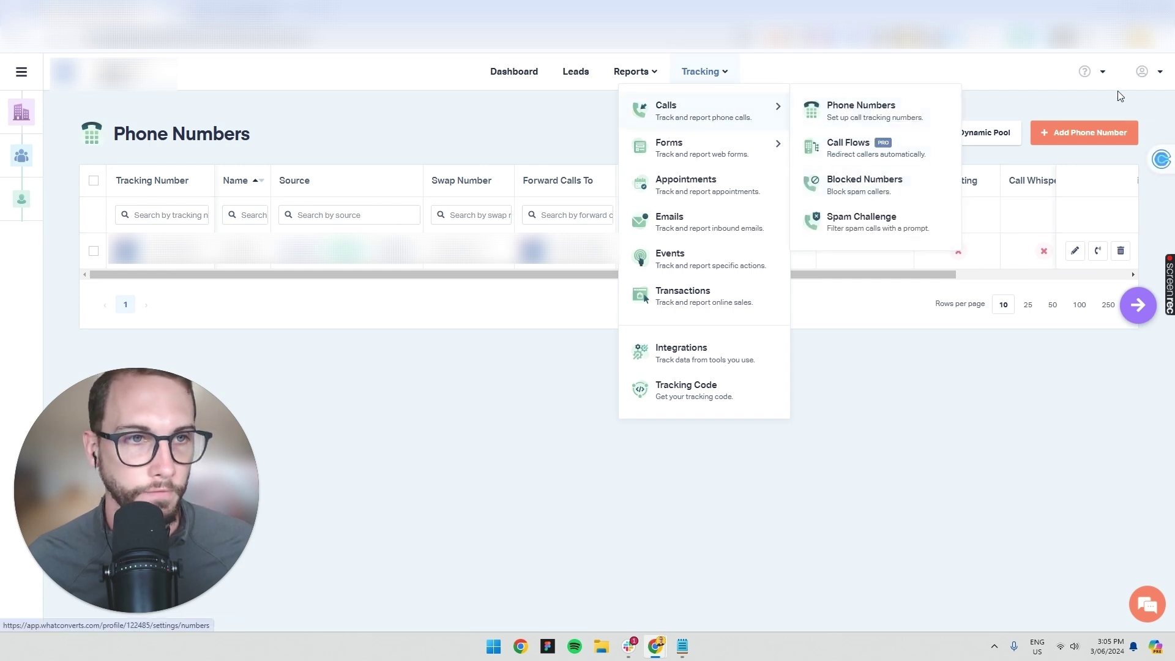
Start a Typical Setup phone number, review the 4-number estimate for 200 daily visits, then go back
{"action": "left_click", "coordinate": [1086, 138]}
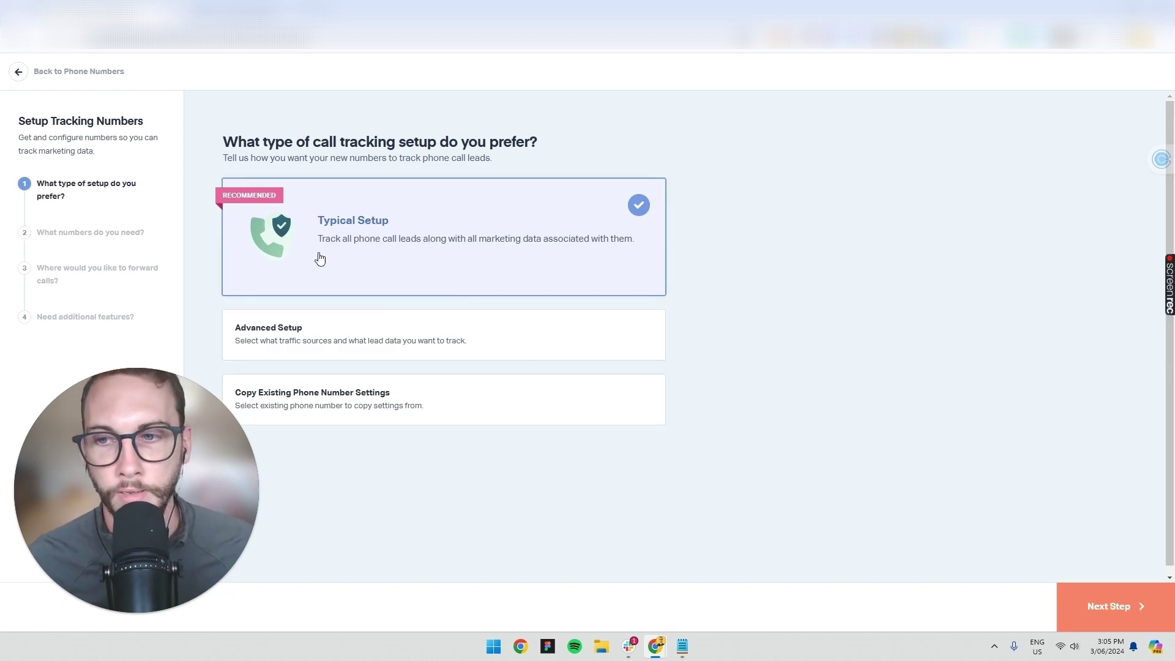
{"action": "left_click", "coordinate": [1132, 607]}
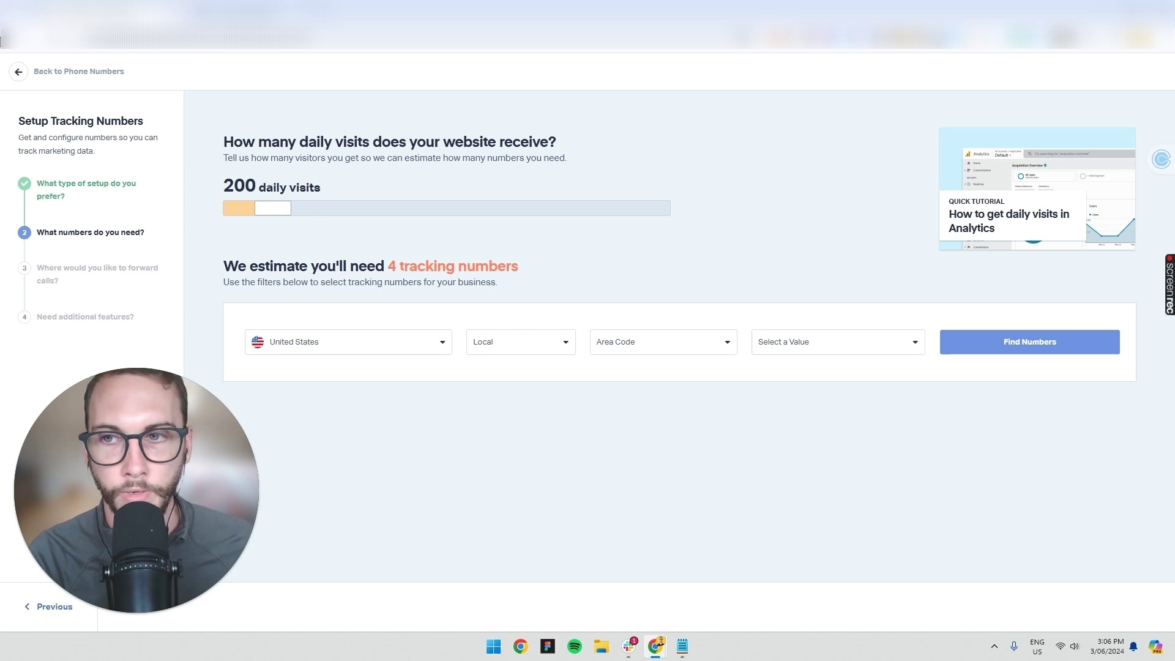
{"action": "left_click", "coordinate": [61, 72]}
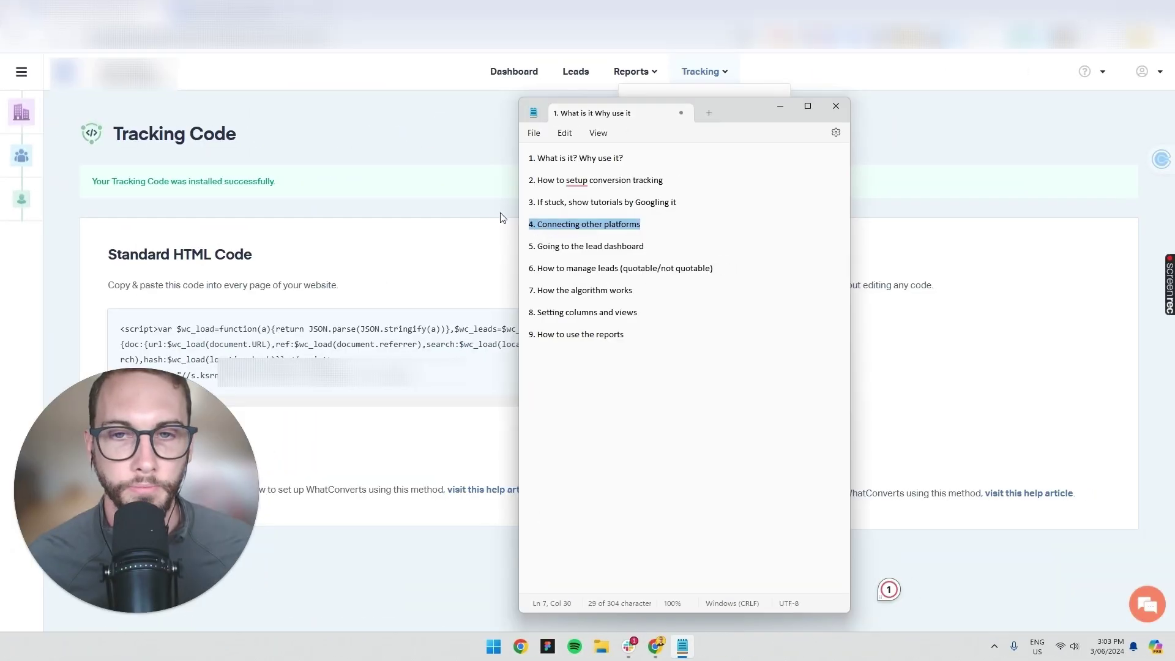
Open Tracking > Integrations and browse the Page Builders, Chats, Others, Most Popular and Automation tabs
{"action": "left_click", "coordinate": [469, 190]}
{"action": "left_click", "coordinate": [708, 73]}
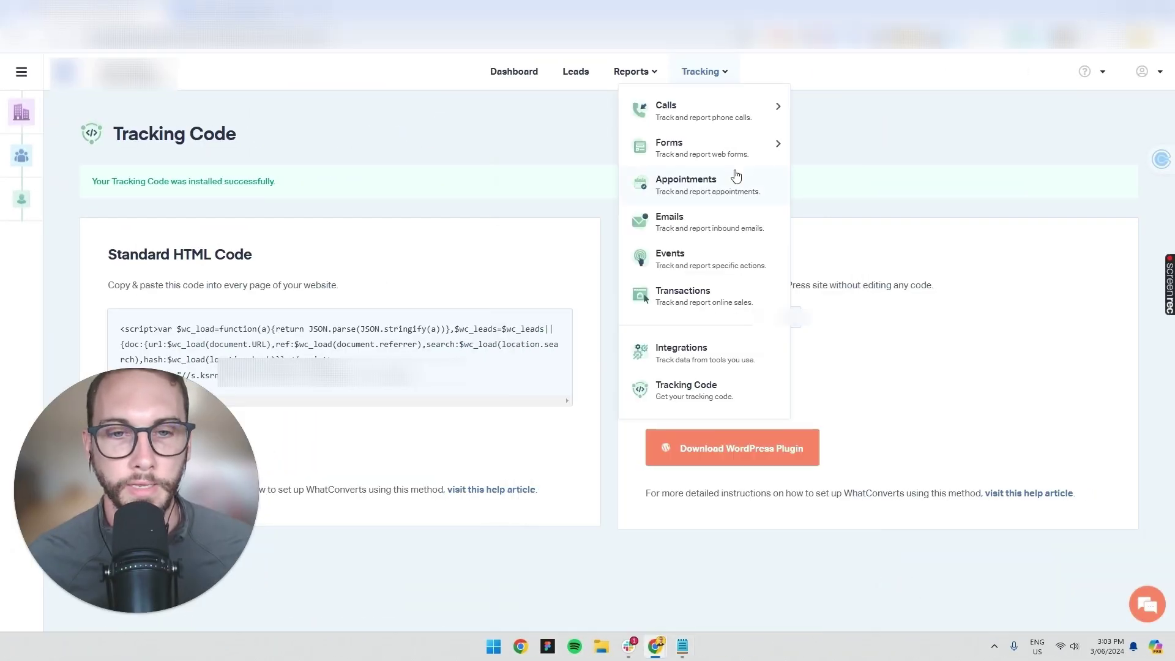
{"action": "left_click", "coordinate": [710, 354]}
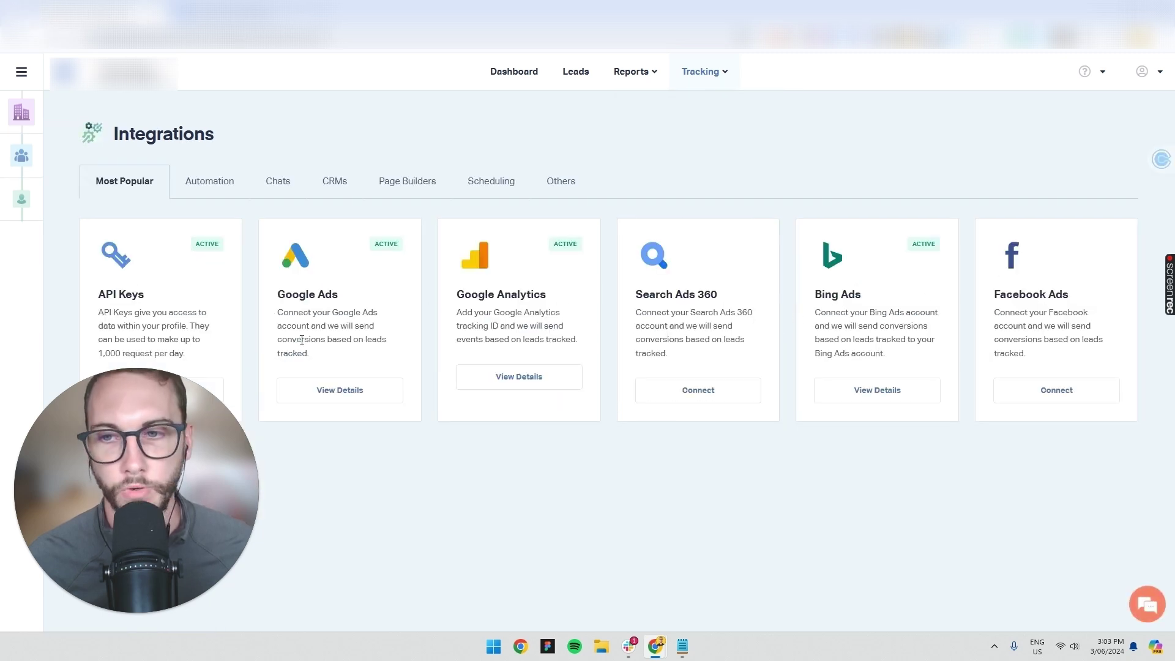
{"action": "left_click", "coordinate": [410, 181]}
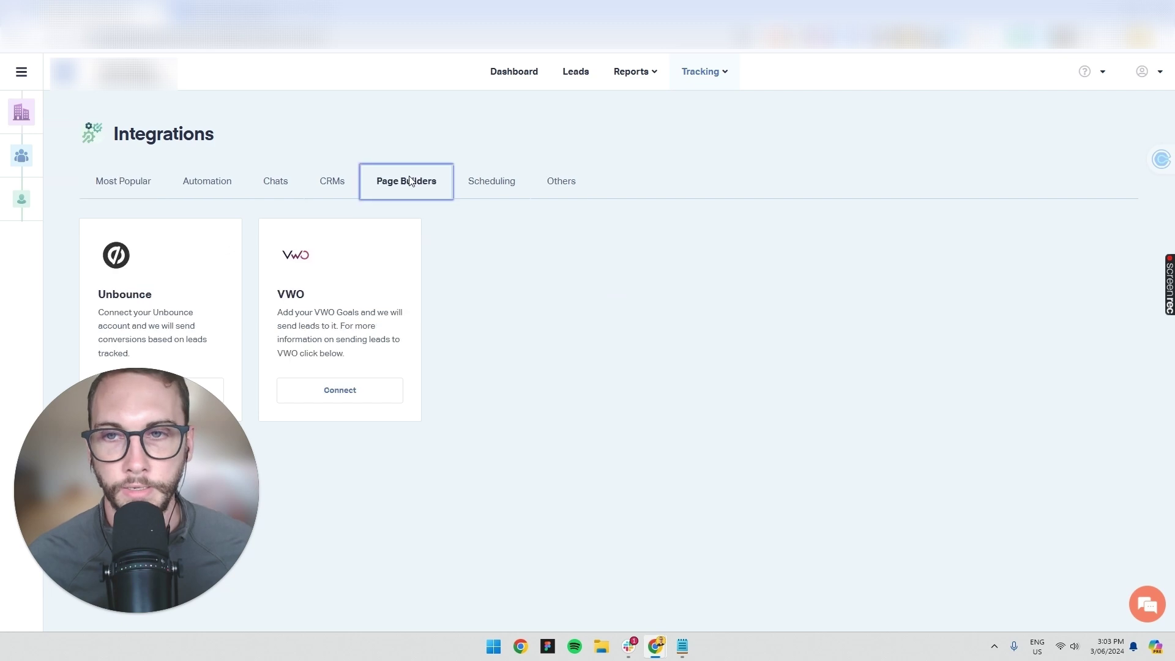
{"action": "left_click", "coordinate": [277, 182]}
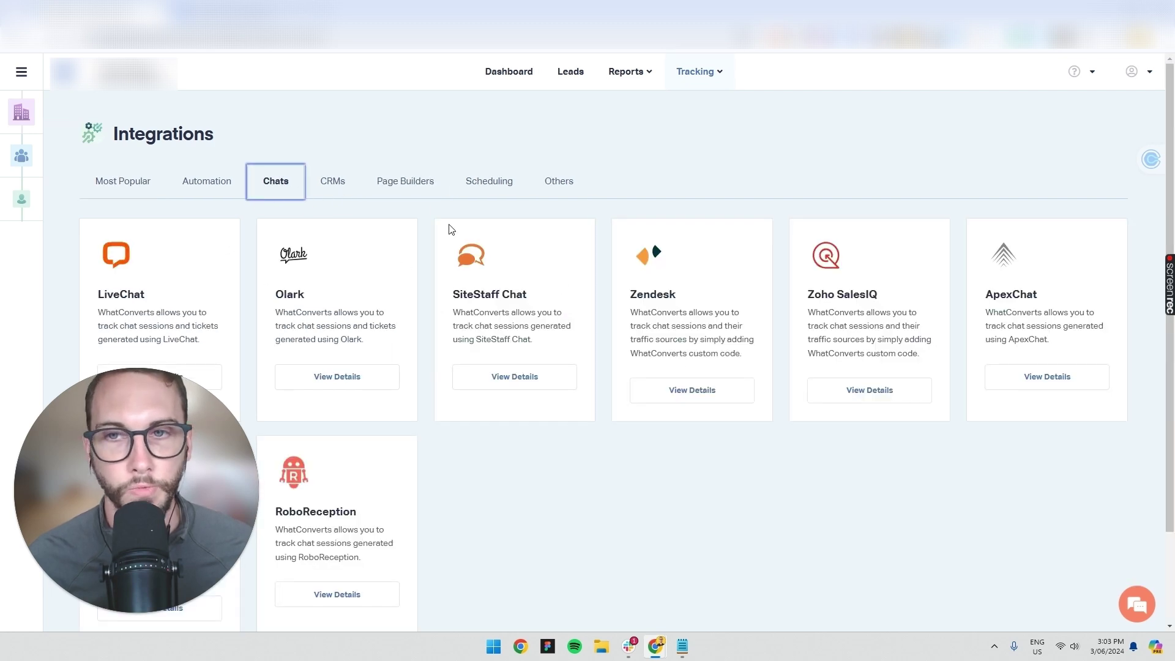
{"action": "left_click", "coordinate": [551, 183]}
{"action": "left_click", "coordinate": [122, 181]}
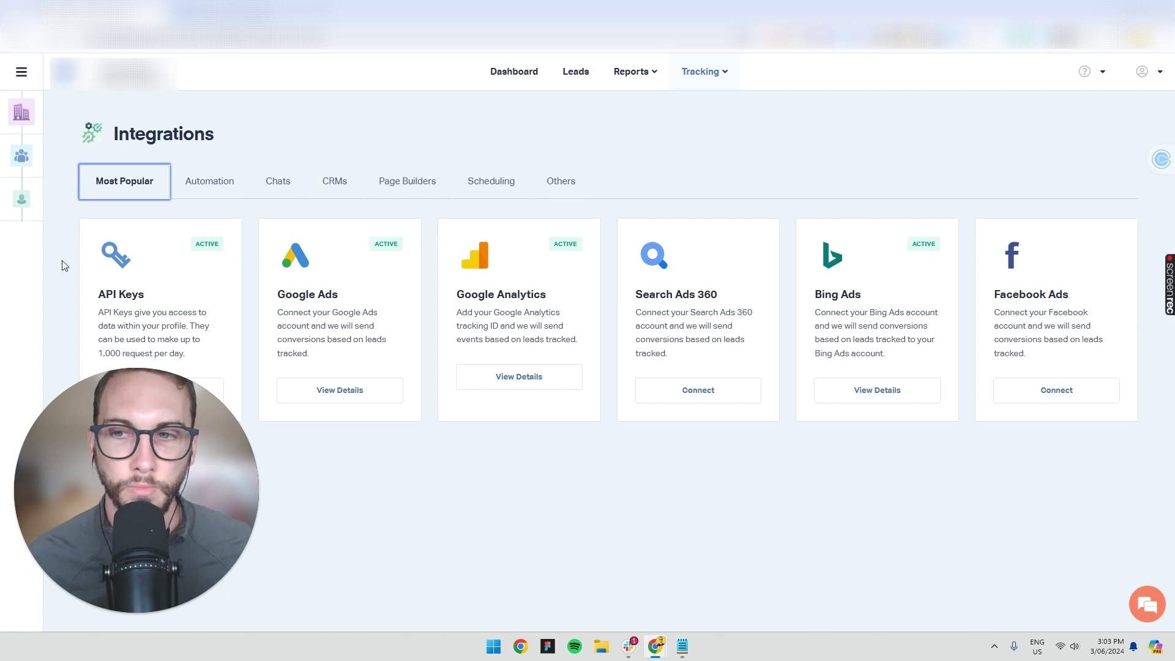
{"action": "left_click", "coordinate": [208, 181]}
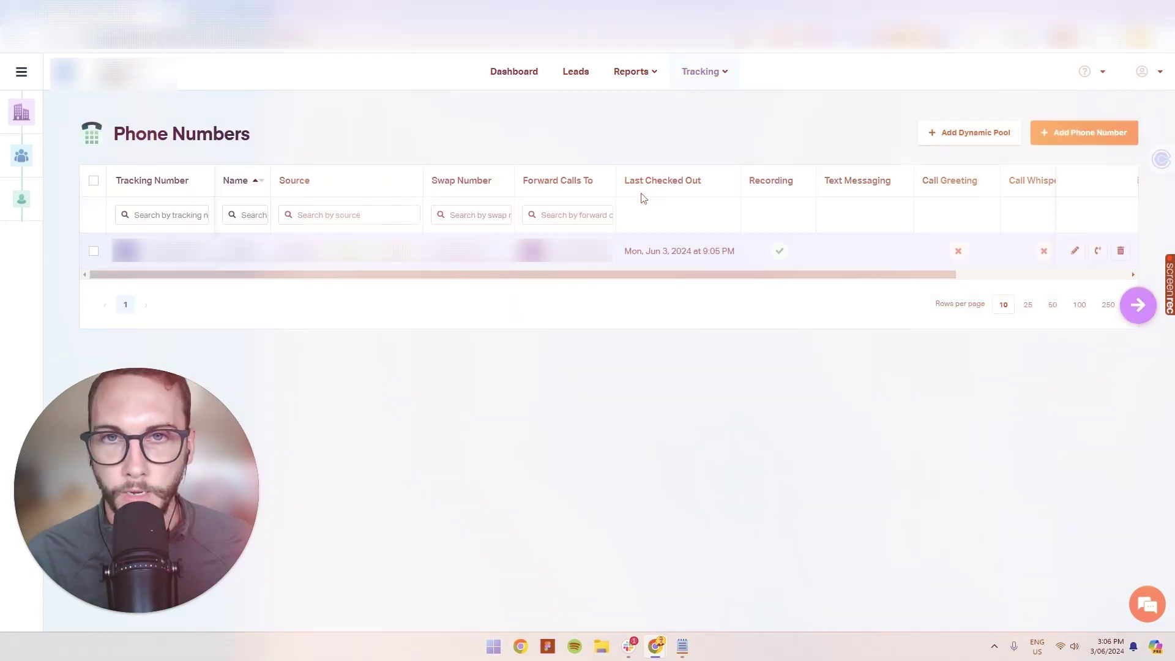
Open the Appointments page from the Tracking menu
{"action": "left_click", "coordinate": [703, 71]}
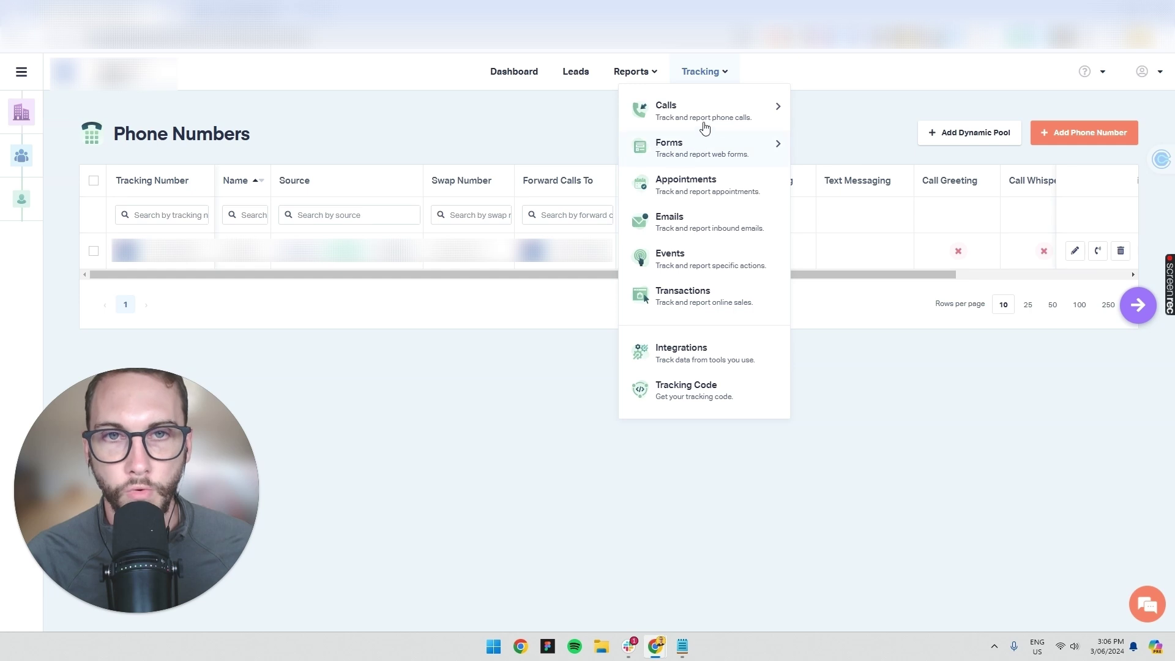
{"action": "left_click", "coordinate": [704, 190]}
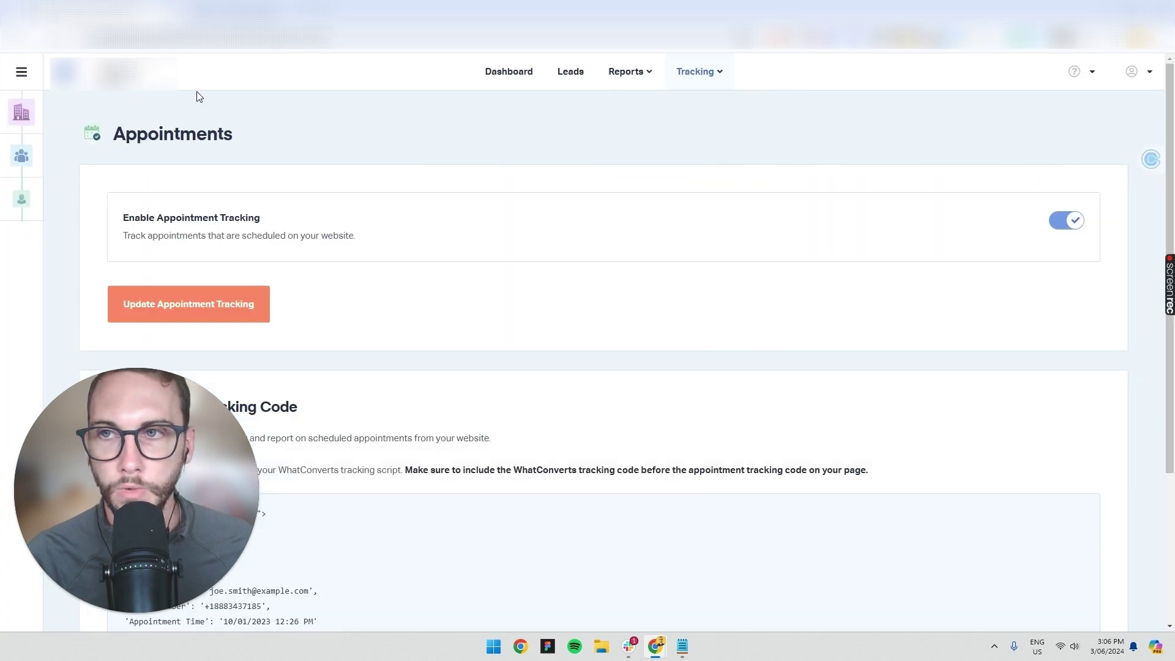
{"action": "left_click", "coordinate": [175, 83]}
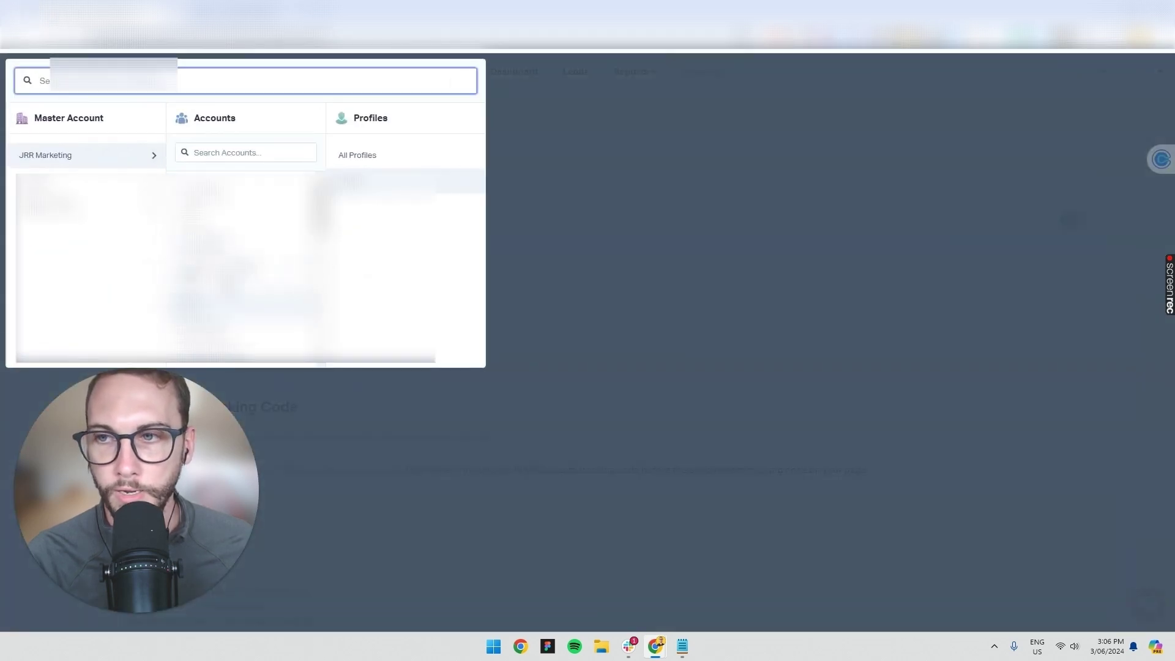
{"action": "left_click", "coordinate": [422, 260]}
{"action": "scroll", "coordinate": [412, 278], "scroll_direction": "down", "scroll_amount": 4}
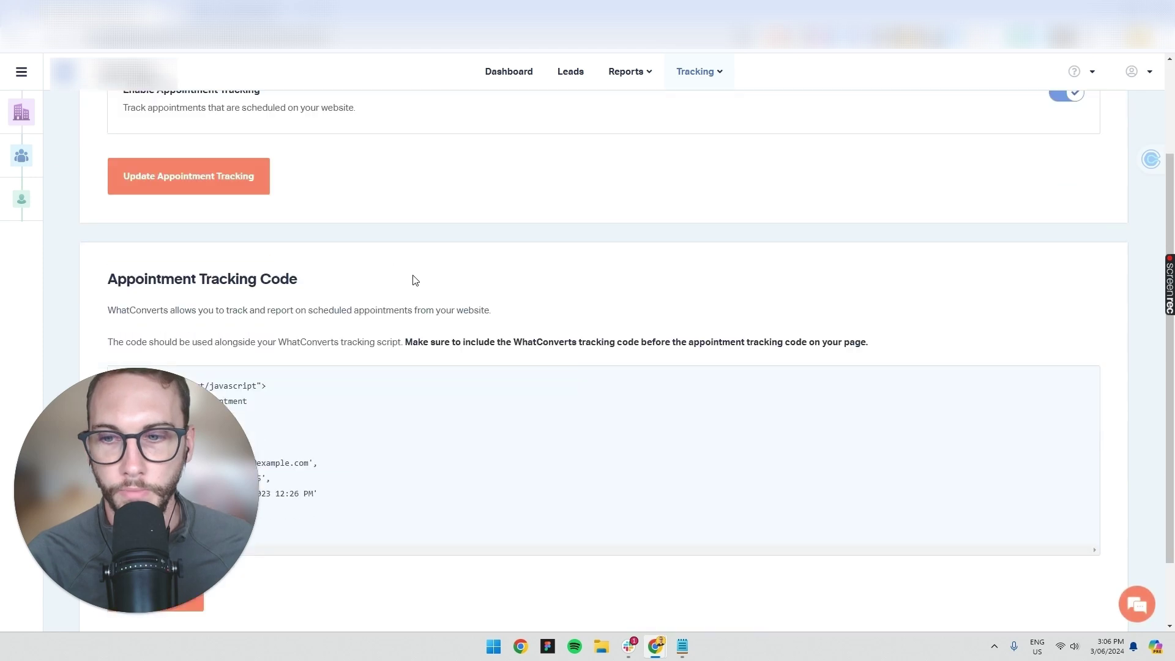
Select and review the appointment tracking code snippet, then start a new browser tab
{"action": "left_click_drag", "start_coordinate": [124, 451], "coordinate": [666, 436]}
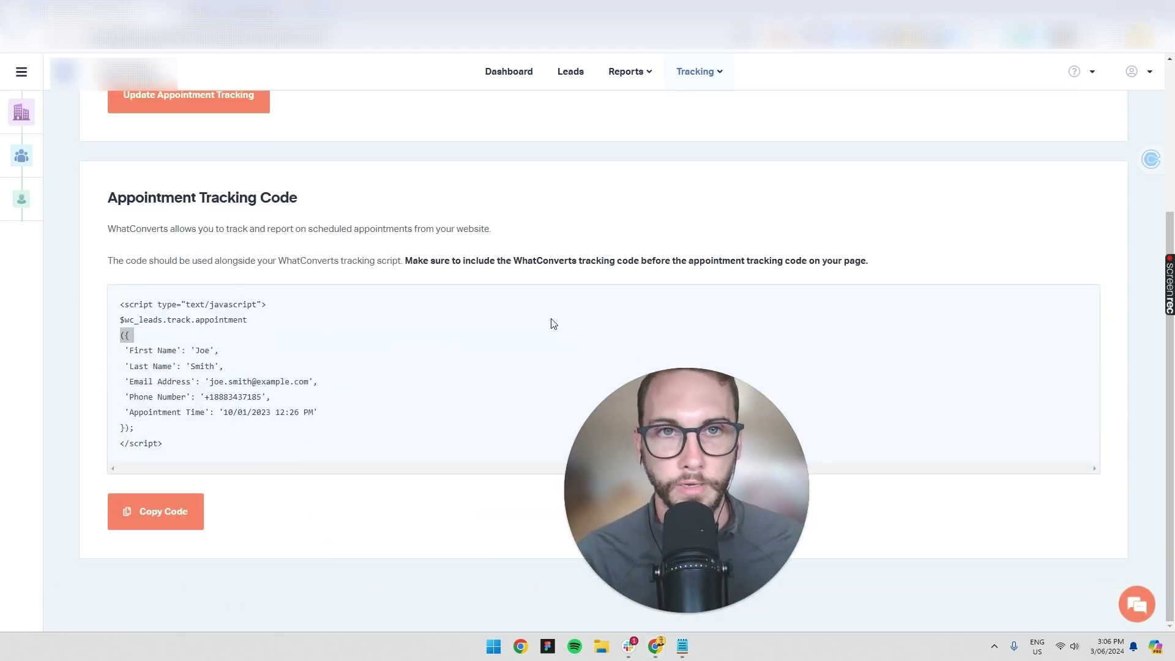
{"action": "left_click", "coordinate": [695, 71]}
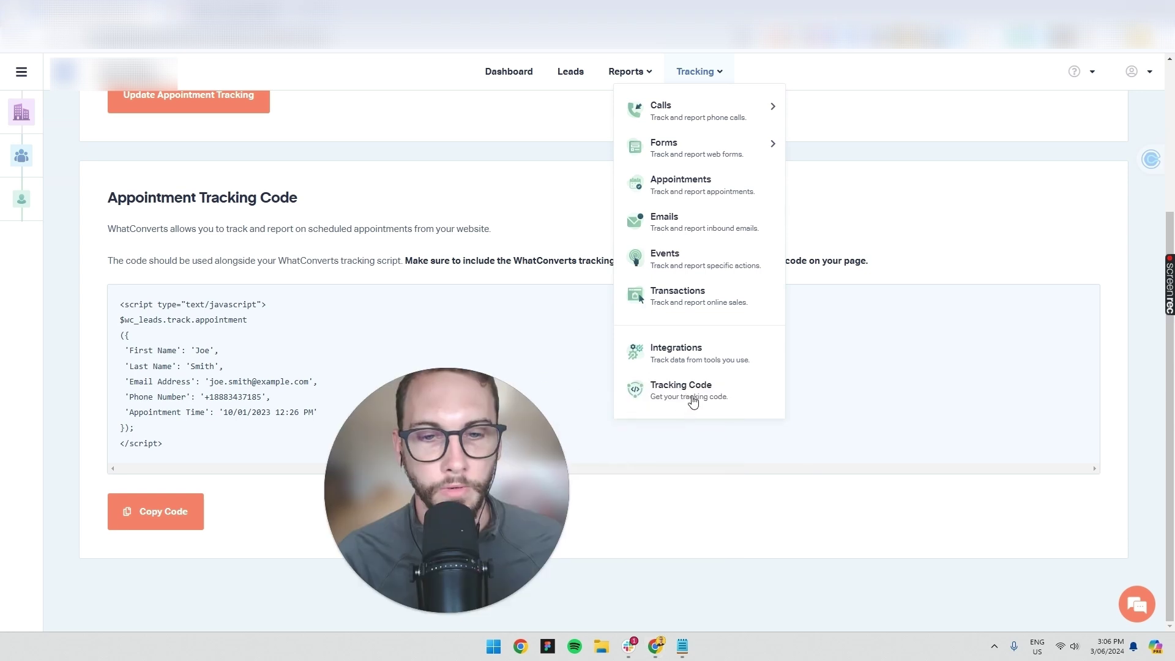
{"action": "left_click", "coordinate": [200, 371]}
{"action": "left_click_drag", "start_coordinate": [183, 451], "coordinate": [100, 287]}
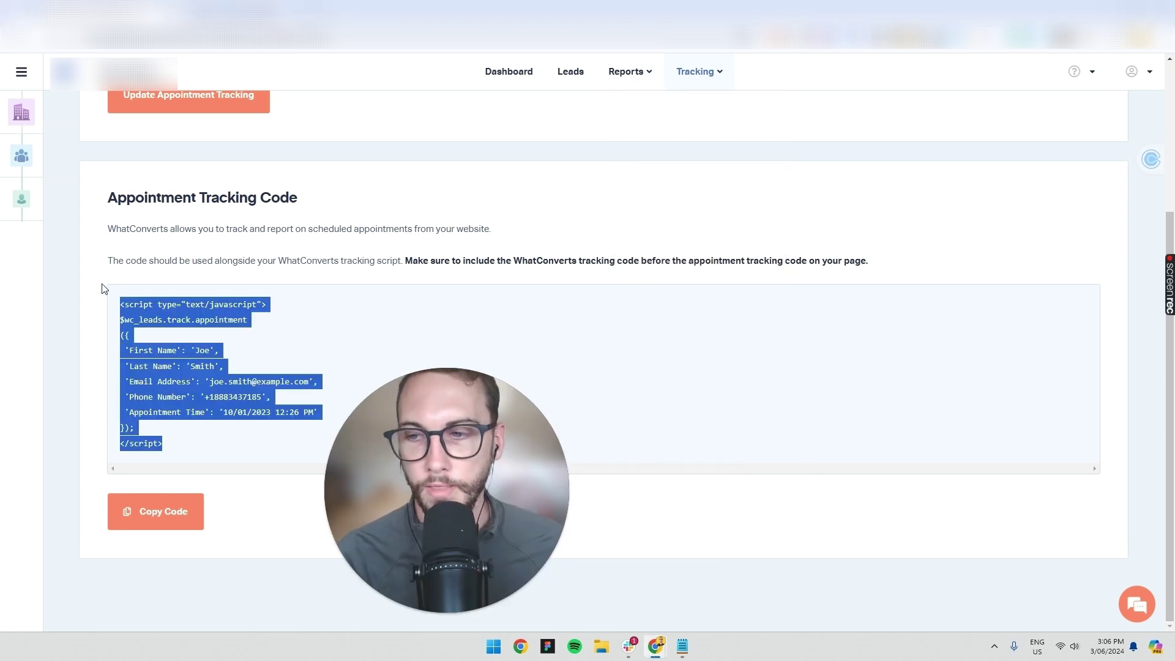
{"action": "left_click", "coordinate": [318, 307]}
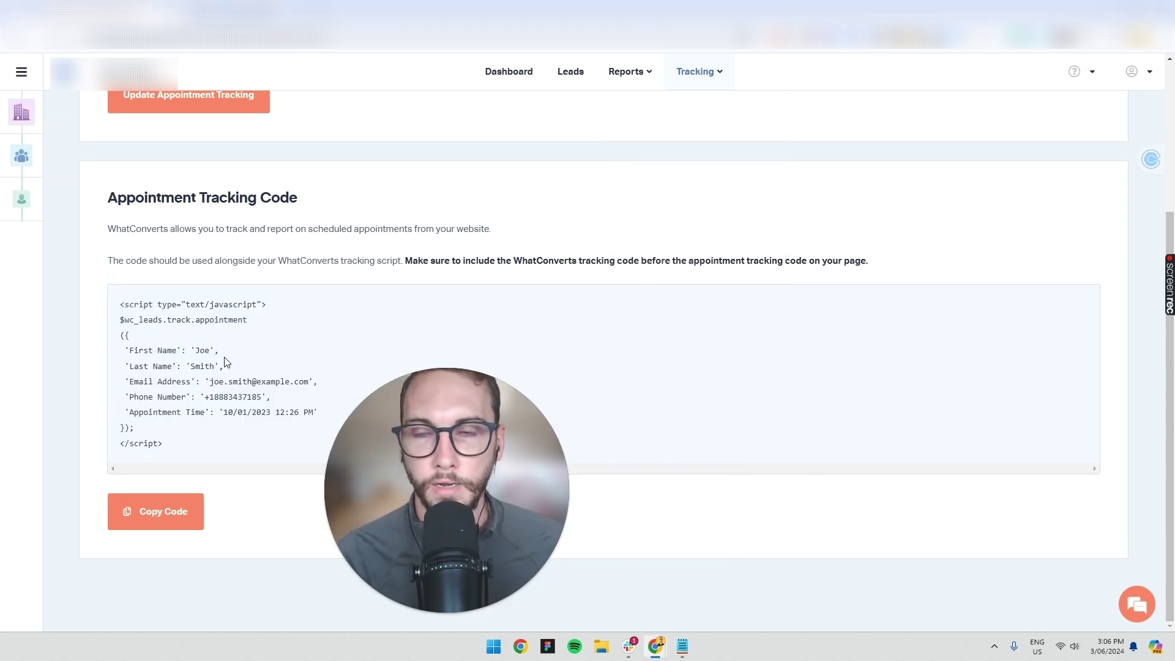
{"action": "scroll", "coordinate": [226, 365], "scroll_direction": "up", "scroll_amount": 3}
{"action": "key", "text": "ctrl+t"}
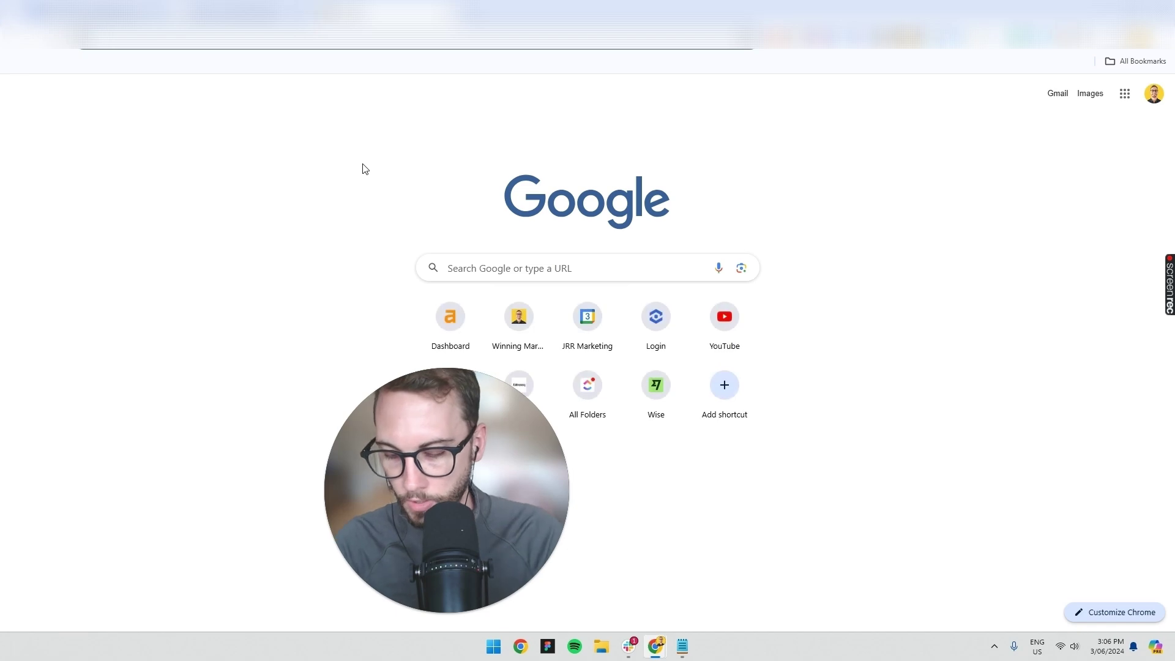
Google 'whatconverts to shopify' and open the Shopify Integration help article
{"action": "type", "text": "whatconverts to shop"}
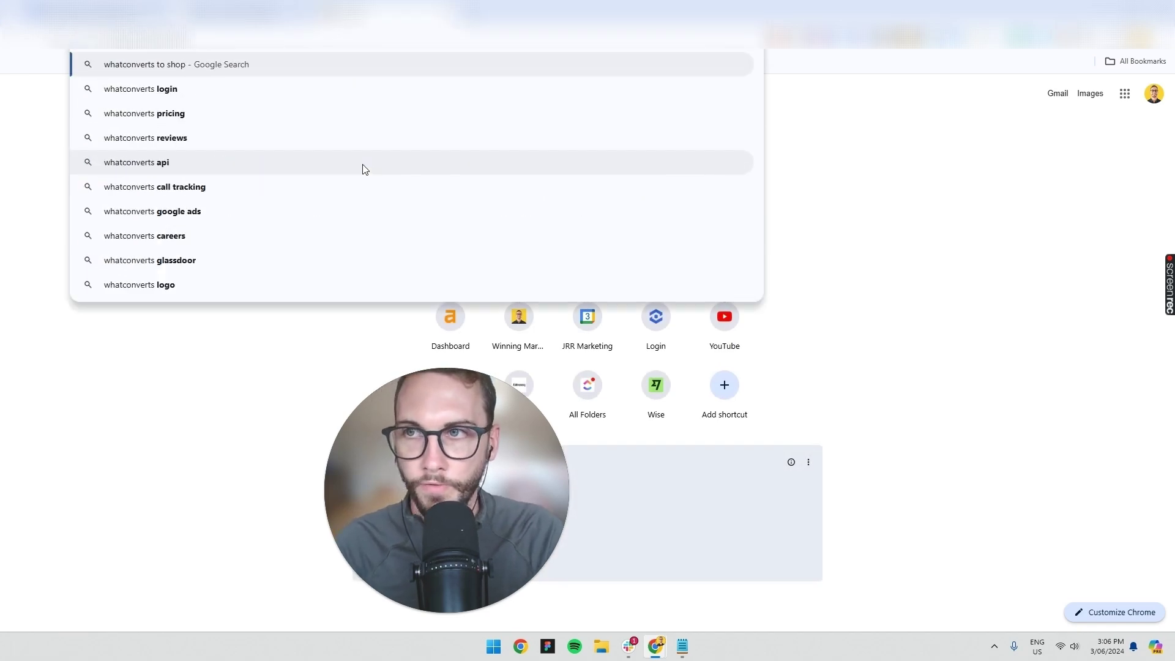
{"action": "type", "text": "ify"}
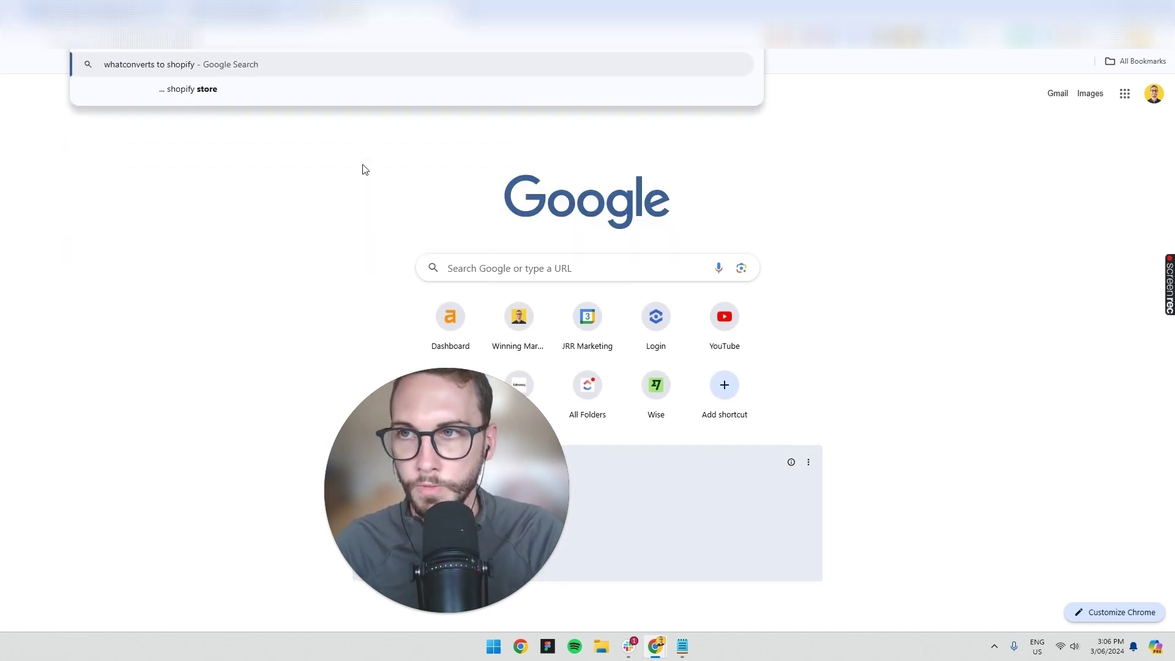
{"action": "key", "text": "Return"}
{"action": "scroll", "coordinate": [259, 260], "scroll_direction": "down", "scroll_amount": 3}
{"action": "right_click", "coordinate": [219, 355]}
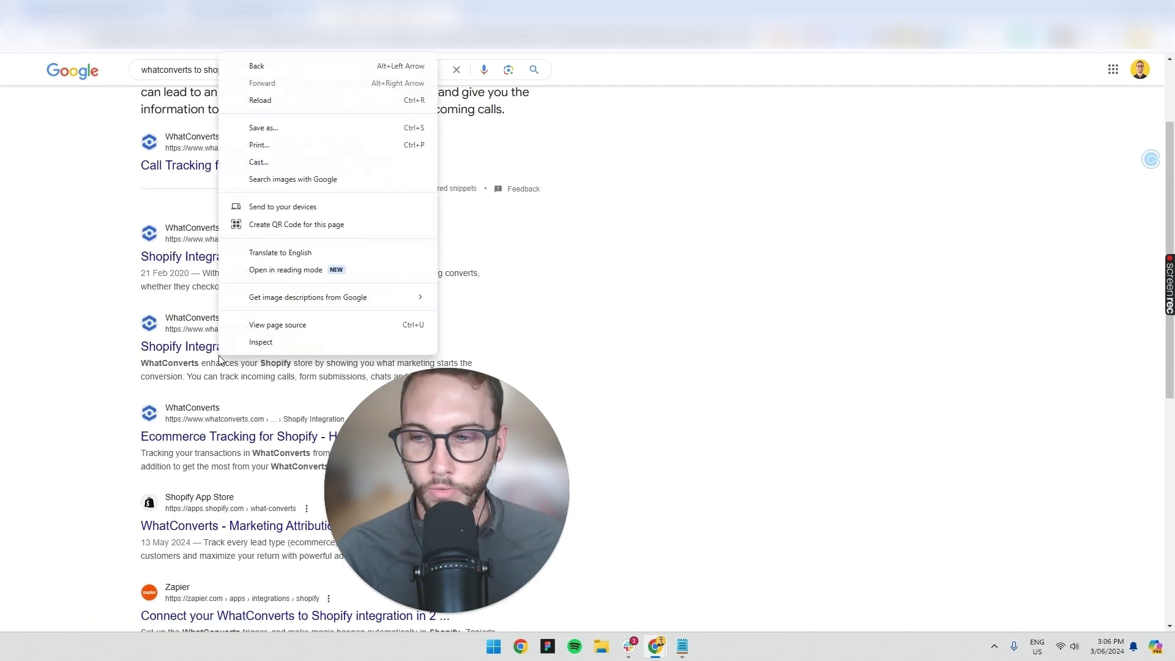
{"action": "left_click", "coordinate": [170, 365]}
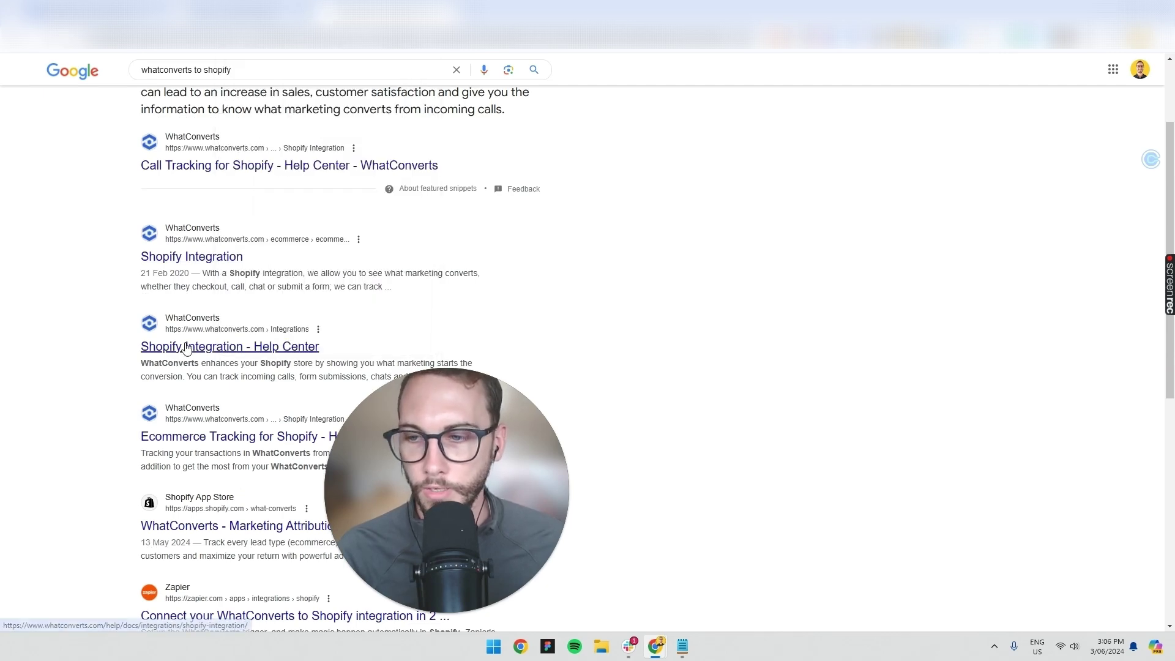
{"action": "left_click", "coordinate": [212, 368]}
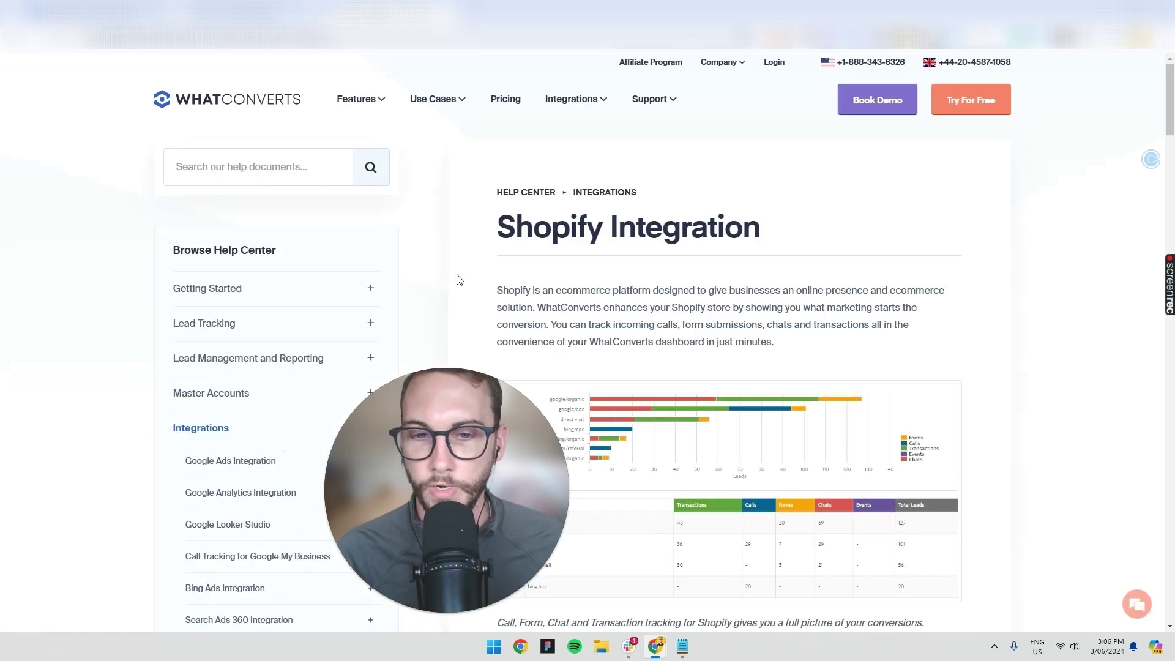
Read the Ecommerce Tracking for Shopify article's order-processing script, then return to the WhatConverts tab
{"action": "scroll", "coordinate": [675, 322], "scroll_direction": "down", "scroll_amount": 5}
{"action": "scroll", "coordinate": [673, 323], "scroll_direction": "down", "scroll_amount": 1}
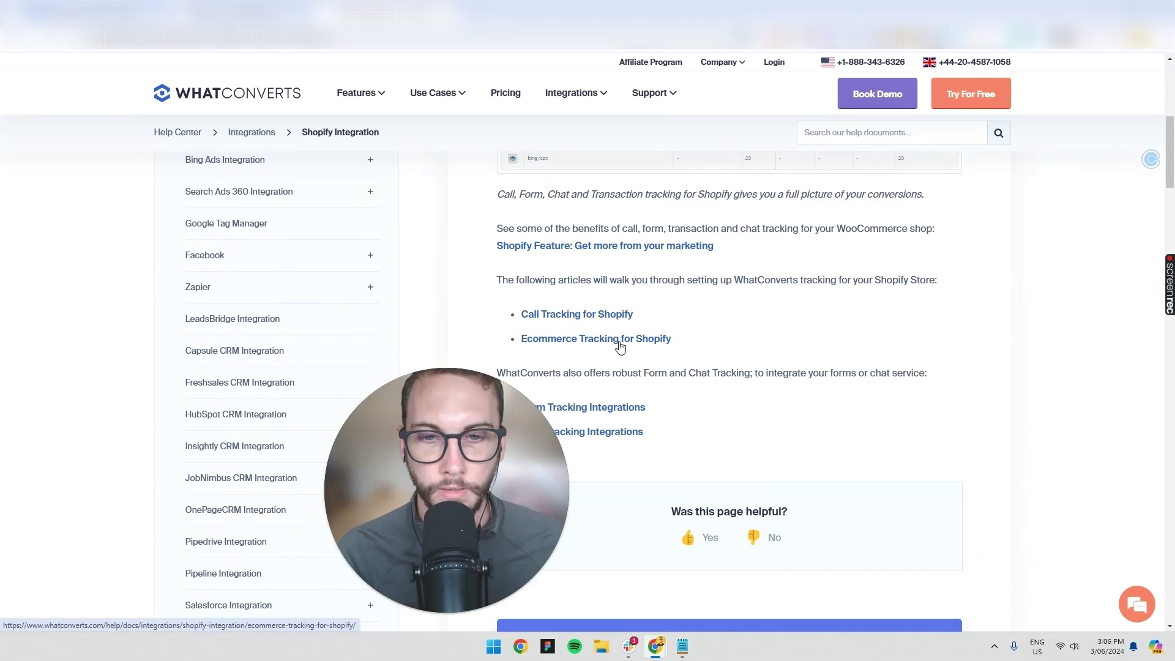
{"action": "left_click", "coordinate": [569, 339]}
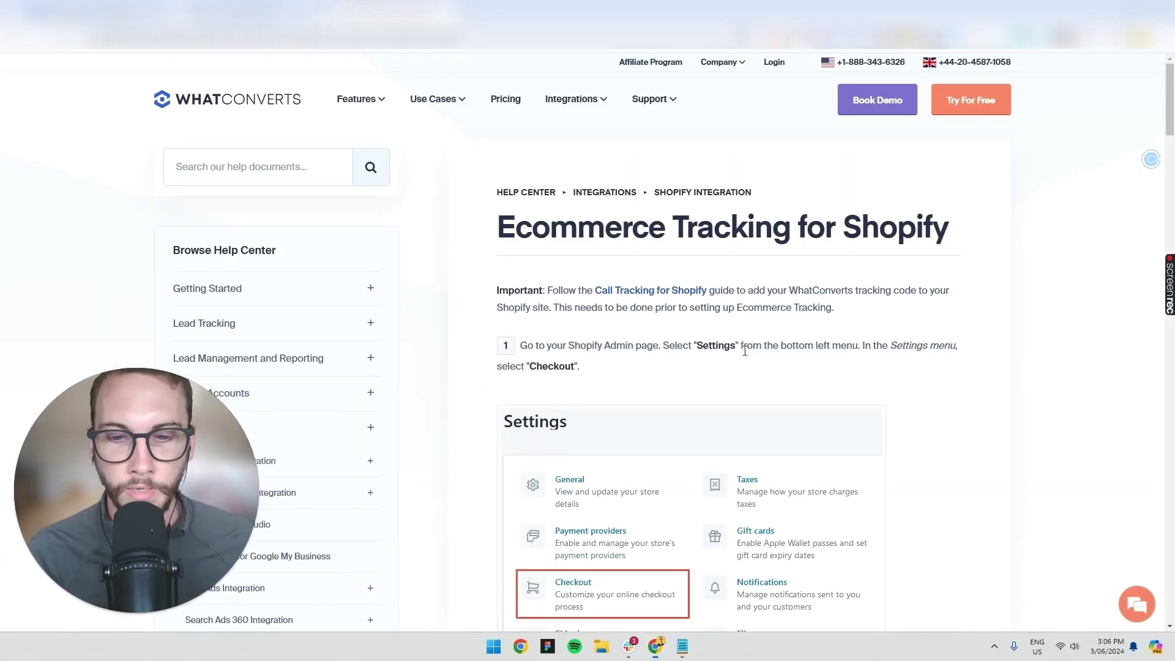
{"action": "scroll", "coordinate": [744, 351], "scroll_direction": "down", "scroll_amount": 8}
{"action": "left_click_drag", "start_coordinate": [596, 464], "coordinate": [508, 212]}
{"action": "left_click", "coordinate": [690, 216]}
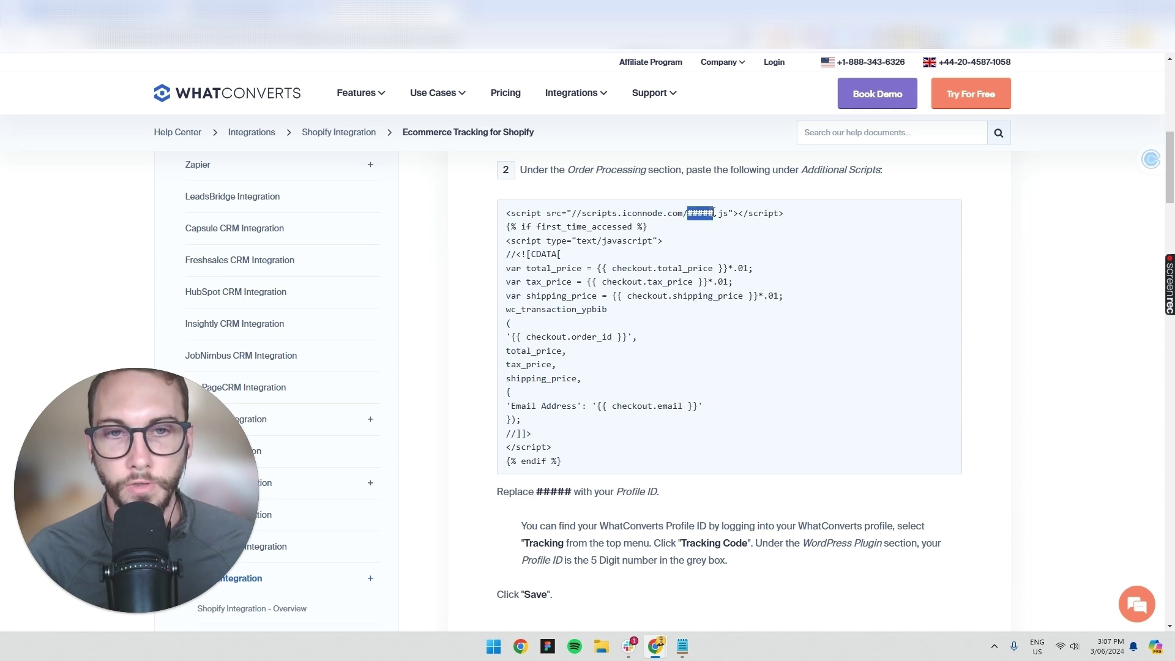
{"action": "key", "text": "ctrl+shift+Tab"}
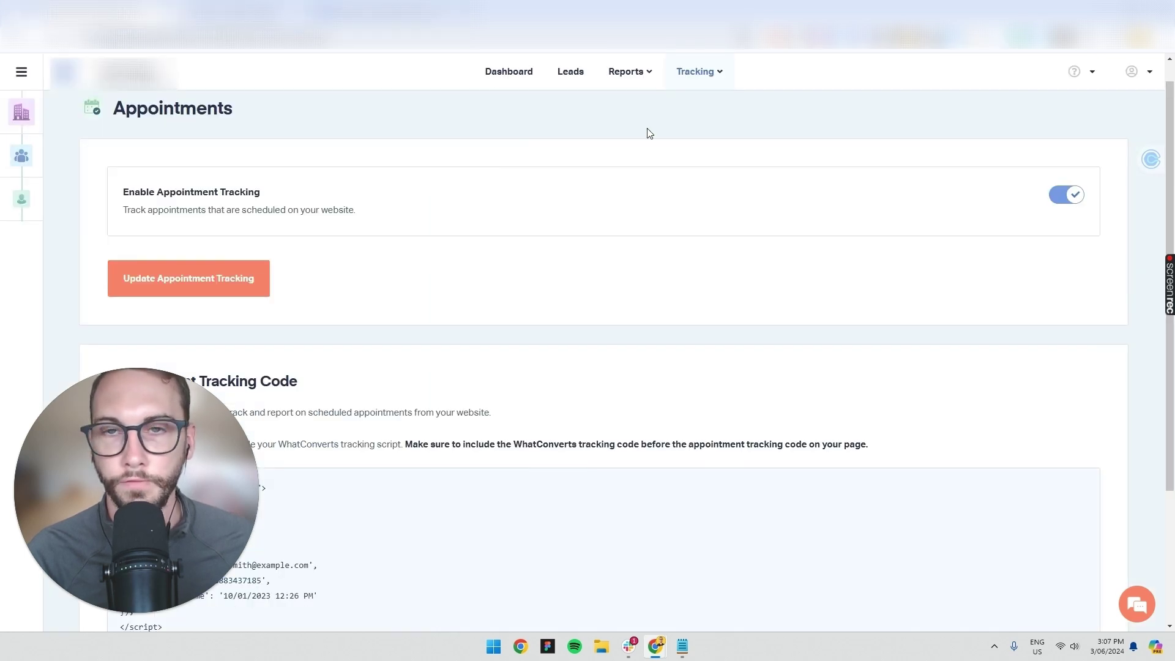
Visit the Tracking Code page and check the video outline notes
{"action": "left_click", "coordinate": [713, 78]}
{"action": "left_click", "coordinate": [661, 391]}
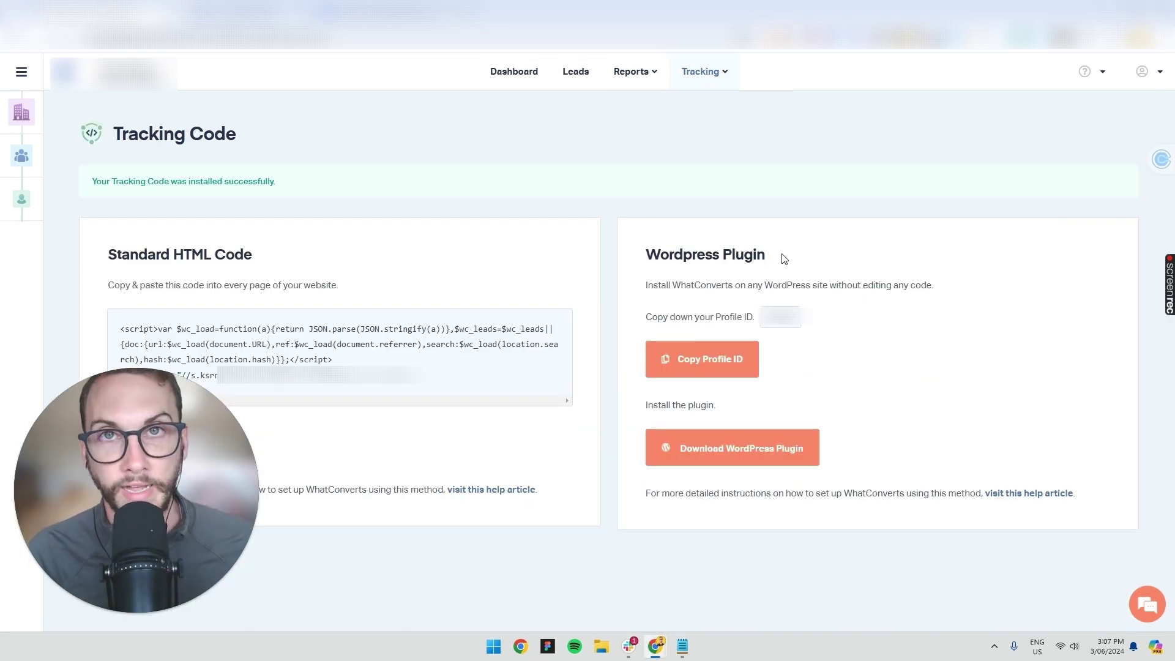
{"action": "left_click", "coordinate": [718, 74]}
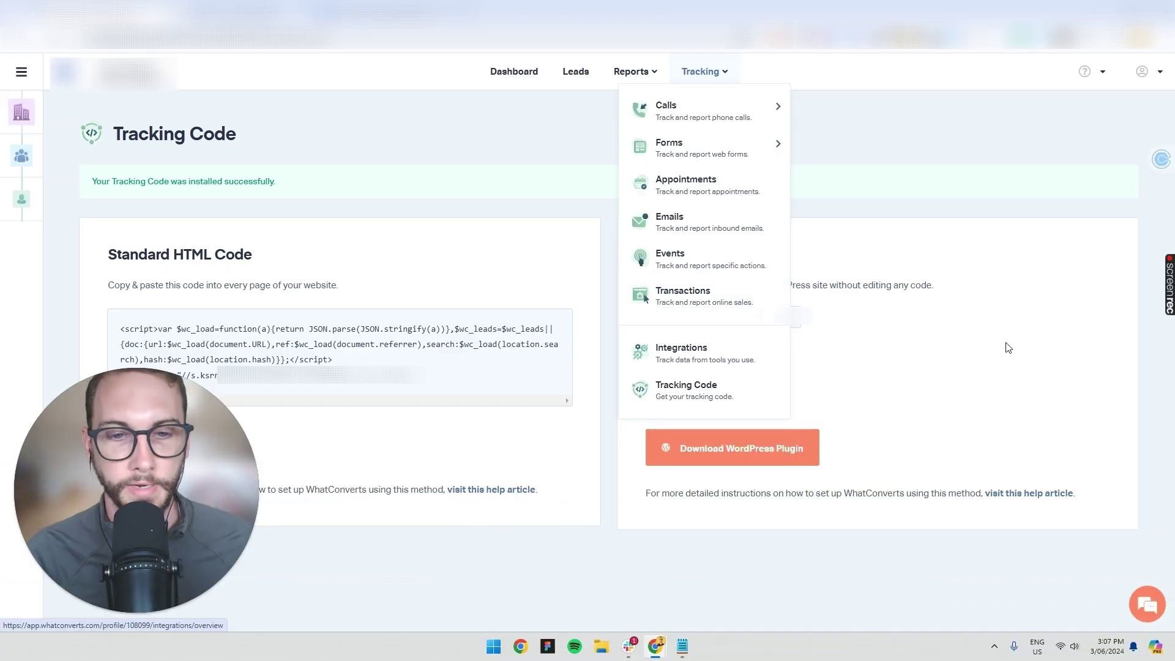
{"action": "left_click", "coordinate": [674, 646]}
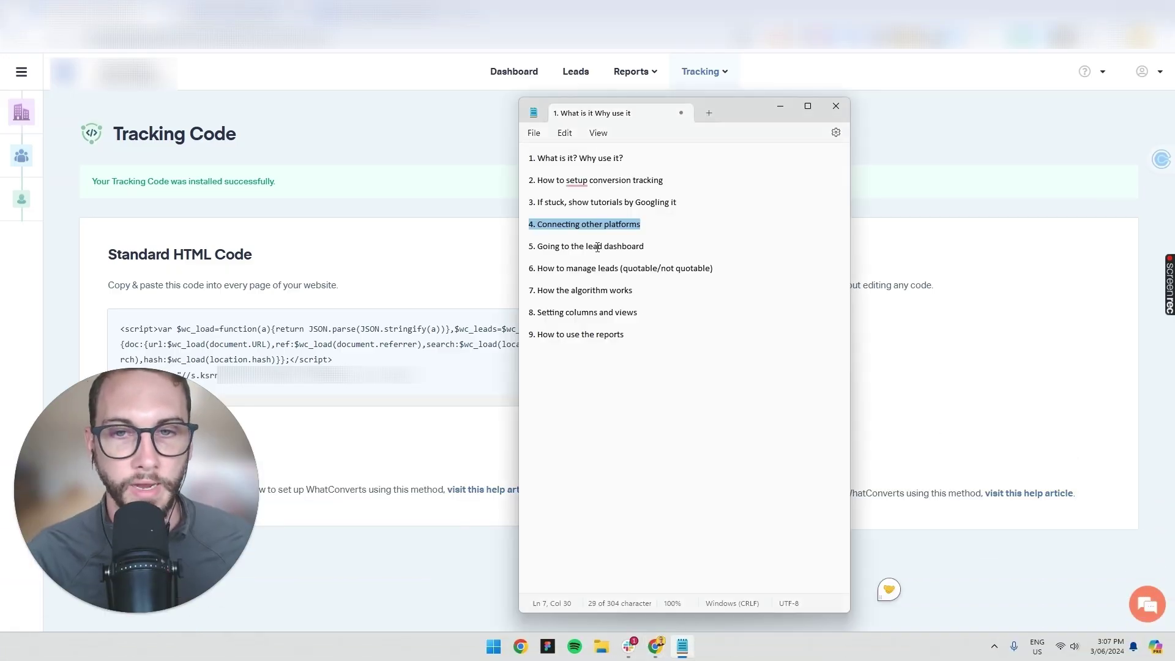
{"action": "left_click", "coordinate": [513, 245]}
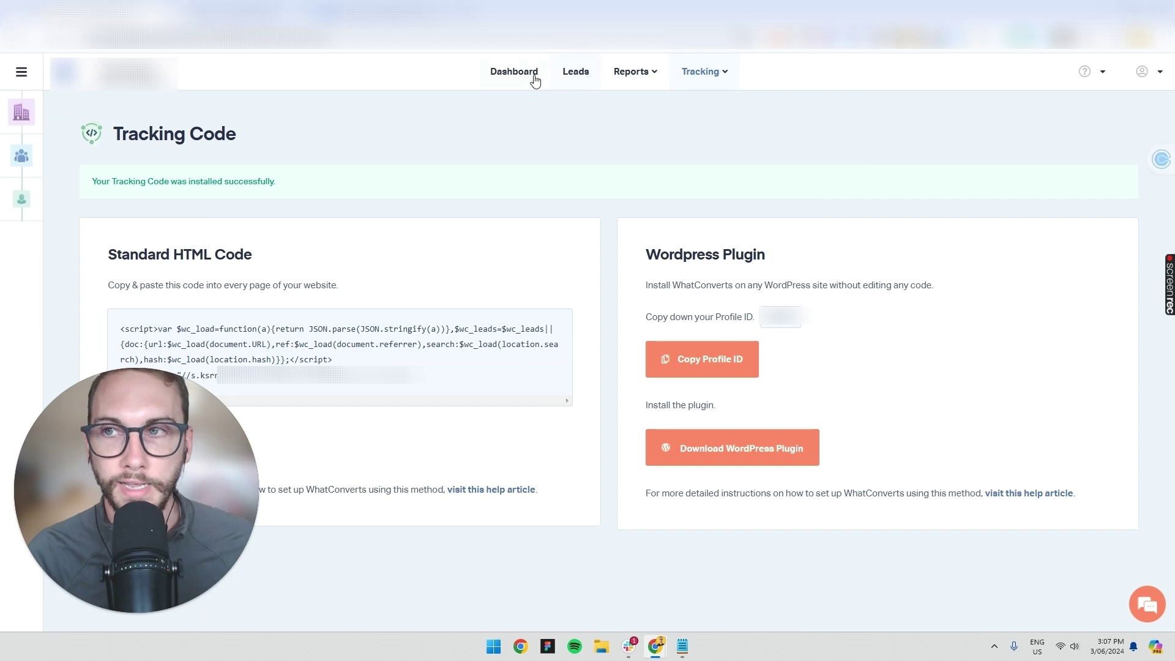
Open the Dashboard and scroll through its widgets showing 140 leads for May 28 – Jun 3, 2024
{"action": "left_click", "coordinate": [533, 86]}
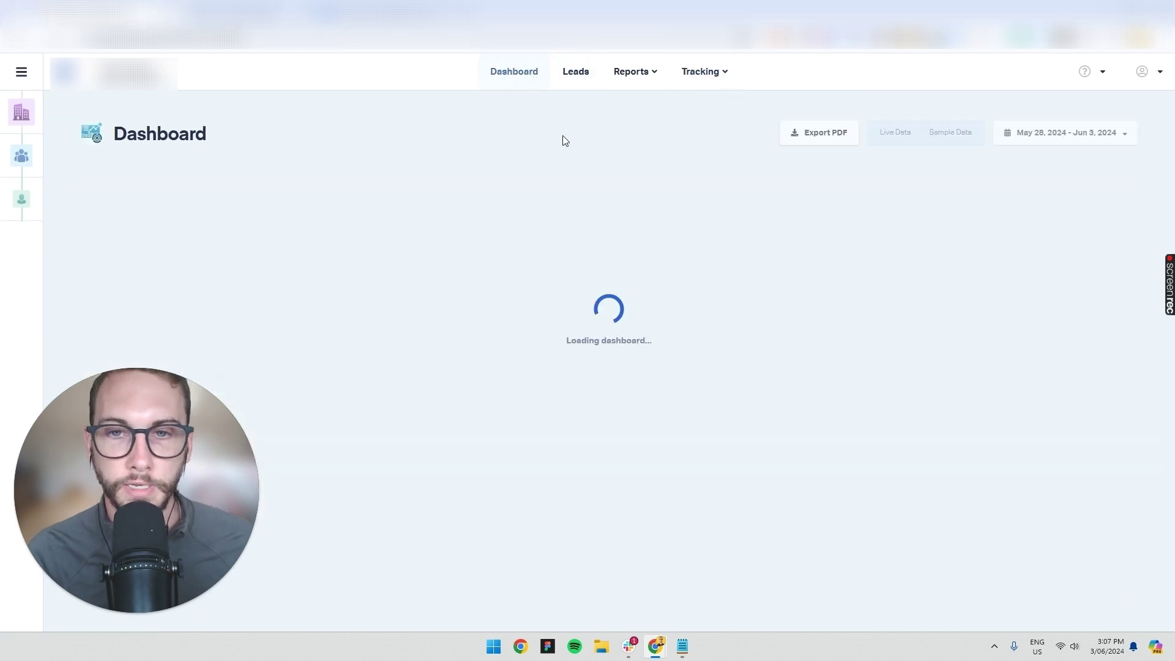
{"action": "scroll", "coordinate": [545, 255], "scroll_direction": "down", "scroll_amount": 10}
{"action": "scroll", "coordinate": [684, 254], "scroll_direction": "down", "scroll_amount": 13}
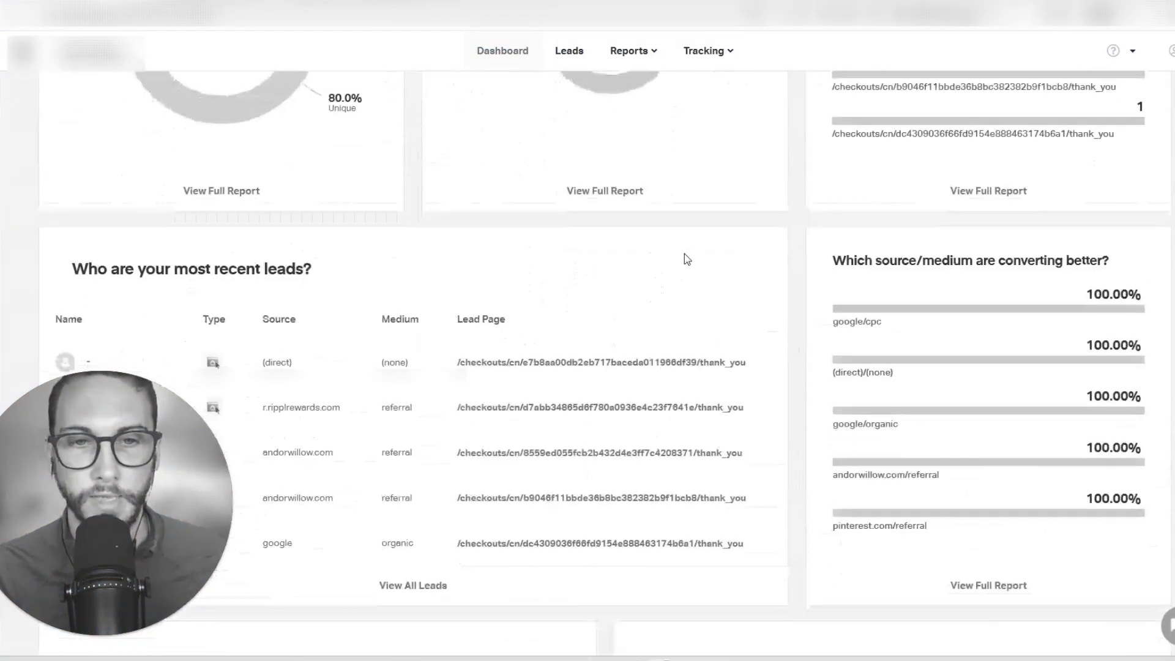
{"action": "scroll", "coordinate": [447, 399], "scroll_direction": "up", "scroll_amount": 6}
{"action": "scroll", "coordinate": [741, 426], "scroll_direction": "up", "scroll_amount": 12}
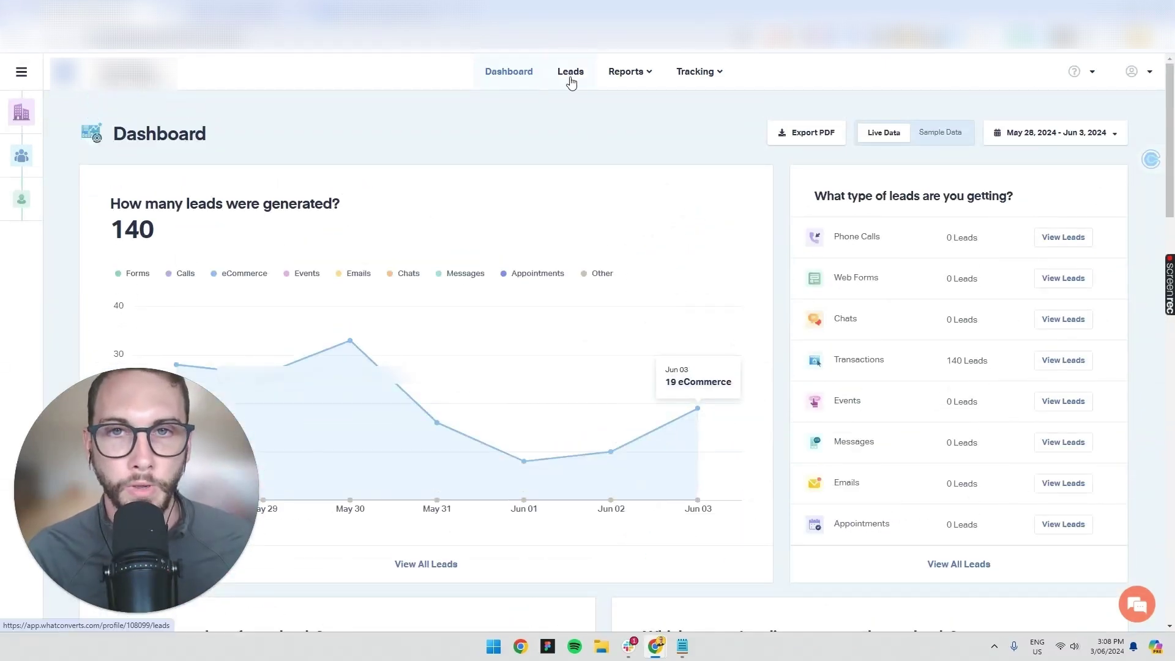
Open the Leads page with its 140-lead chart, marking the step in the notes
{"action": "left_click", "coordinate": [682, 646]}
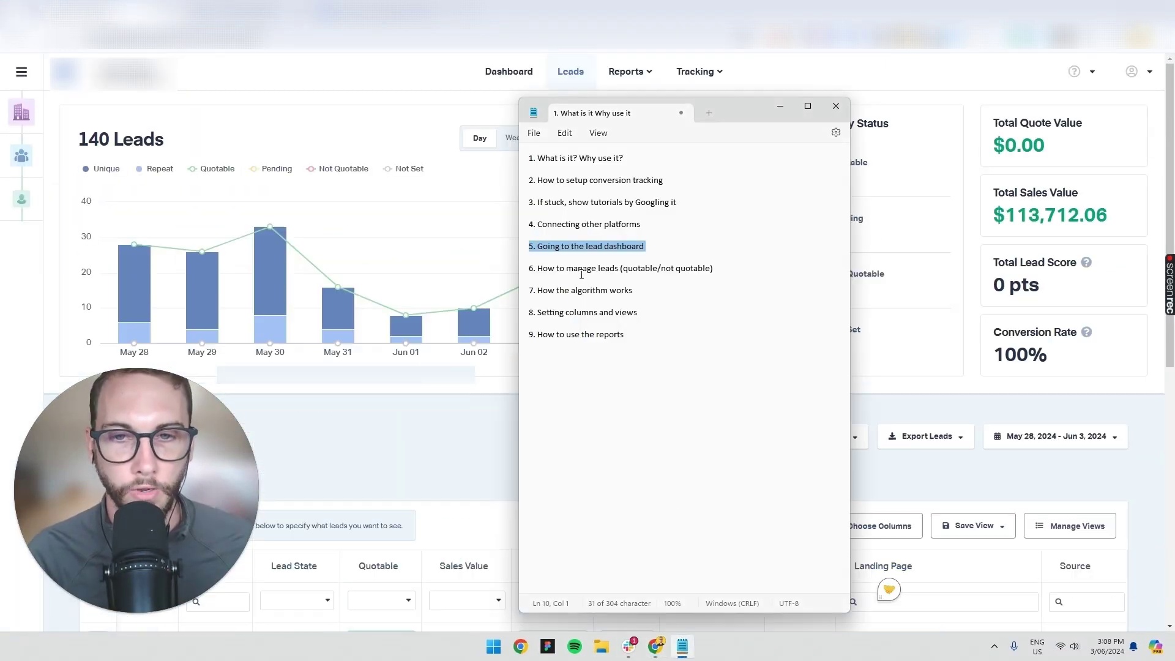
{"action": "double_click", "coordinate": [581, 269]}
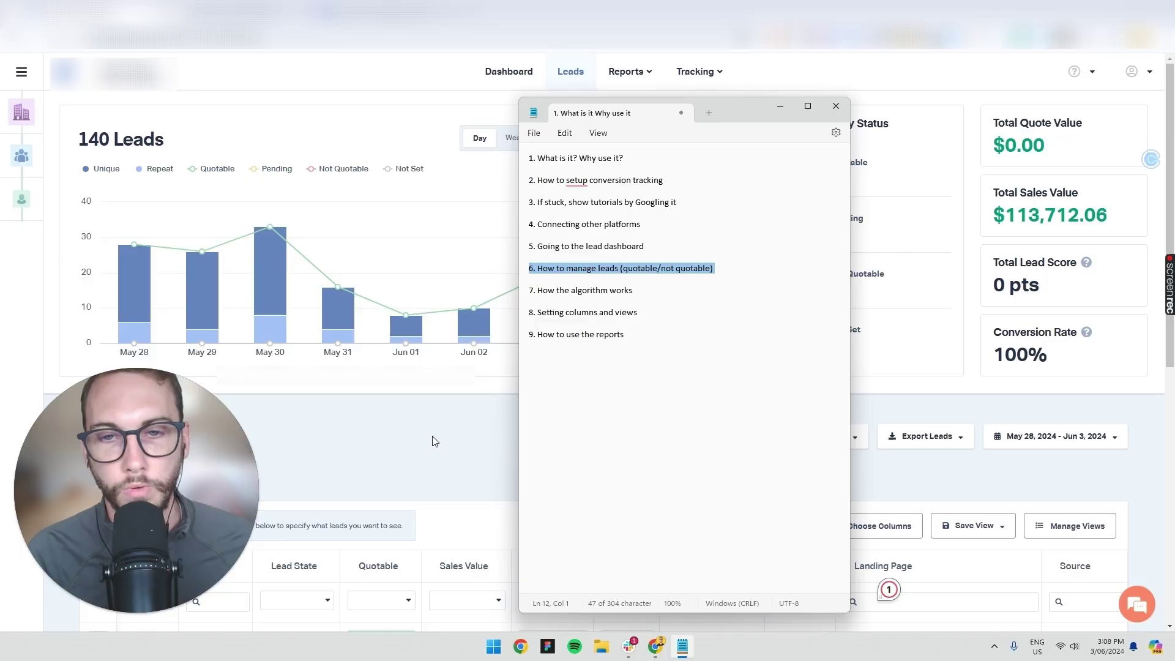
{"action": "left_click", "coordinate": [438, 435]}
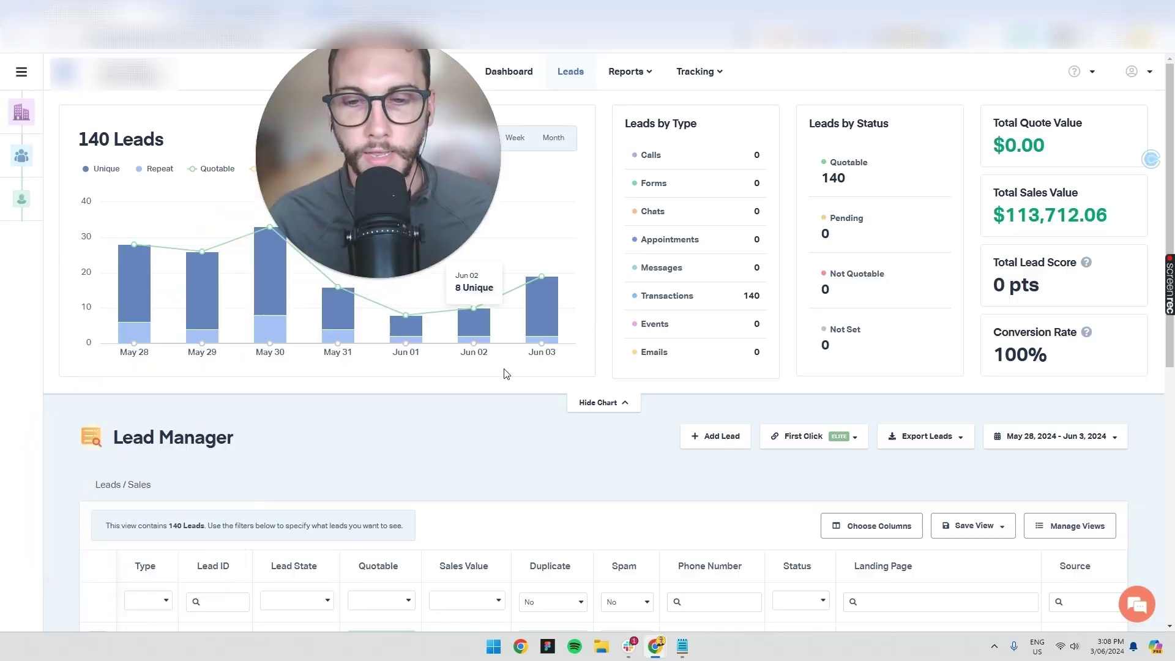
{"action": "scroll", "coordinate": [507, 373], "scroll_direction": "down", "scroll_amount": 6}
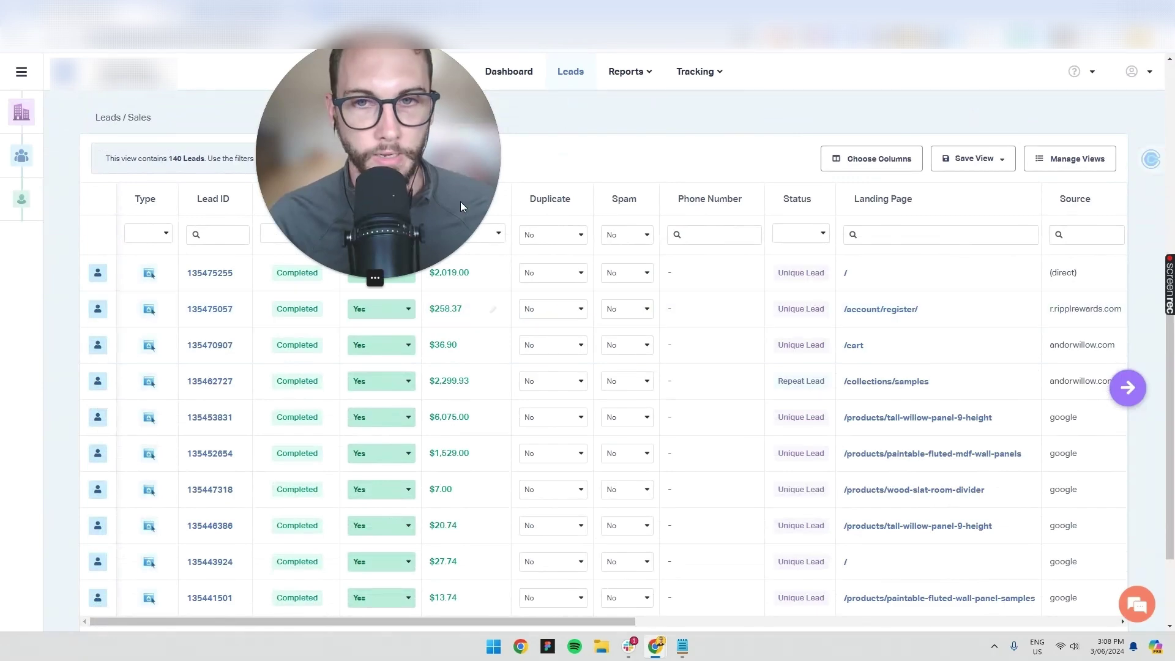
{"action": "left_click_drag", "start_coordinate": [460, 201], "coordinate": [995, 317]}
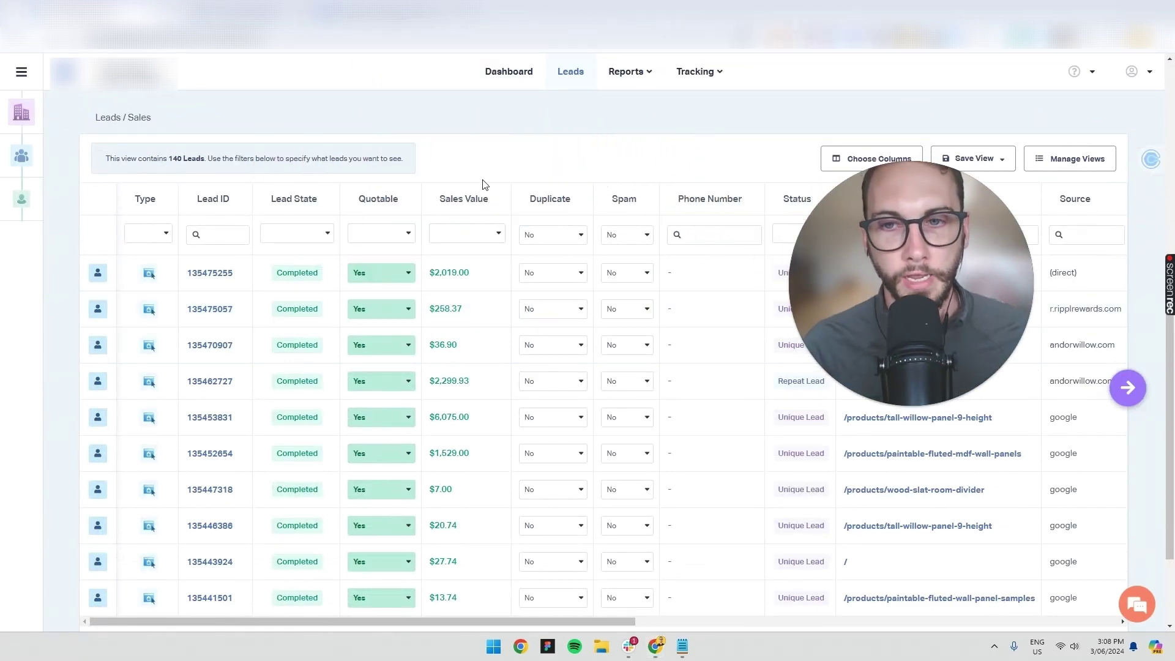
{"action": "scroll", "coordinate": [539, 178], "scroll_direction": "up", "scroll_amount": 6}
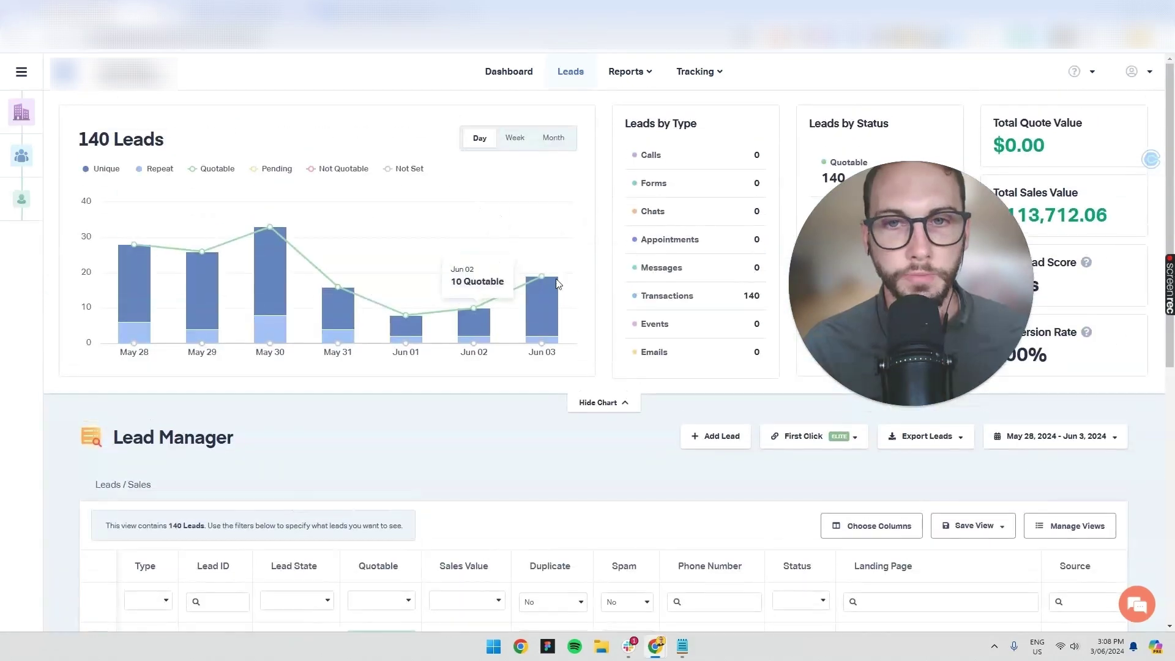
Show the first lead's Quotable options in the Lead Manager, leaving it at Yes
{"action": "scroll", "coordinate": [530, 266], "scroll_direction": "down", "scroll_amount": 4}
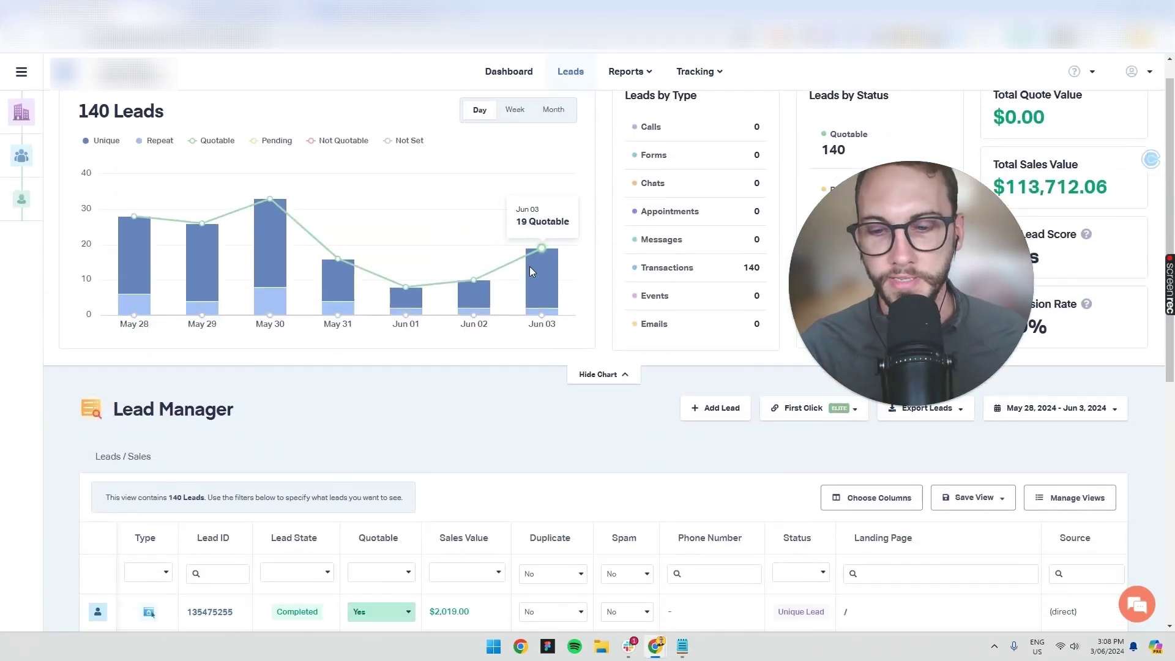
{"action": "scroll", "coordinate": [324, 323], "scroll_direction": "down", "scroll_amount": 1}
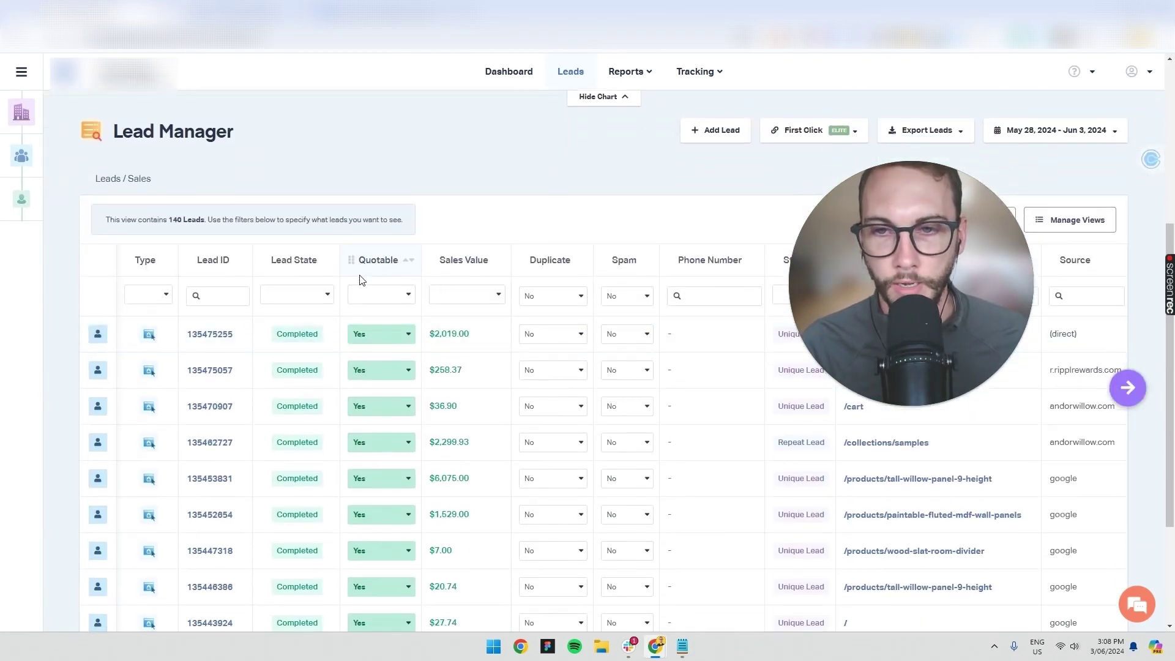
{"action": "left_click", "coordinate": [390, 333]}
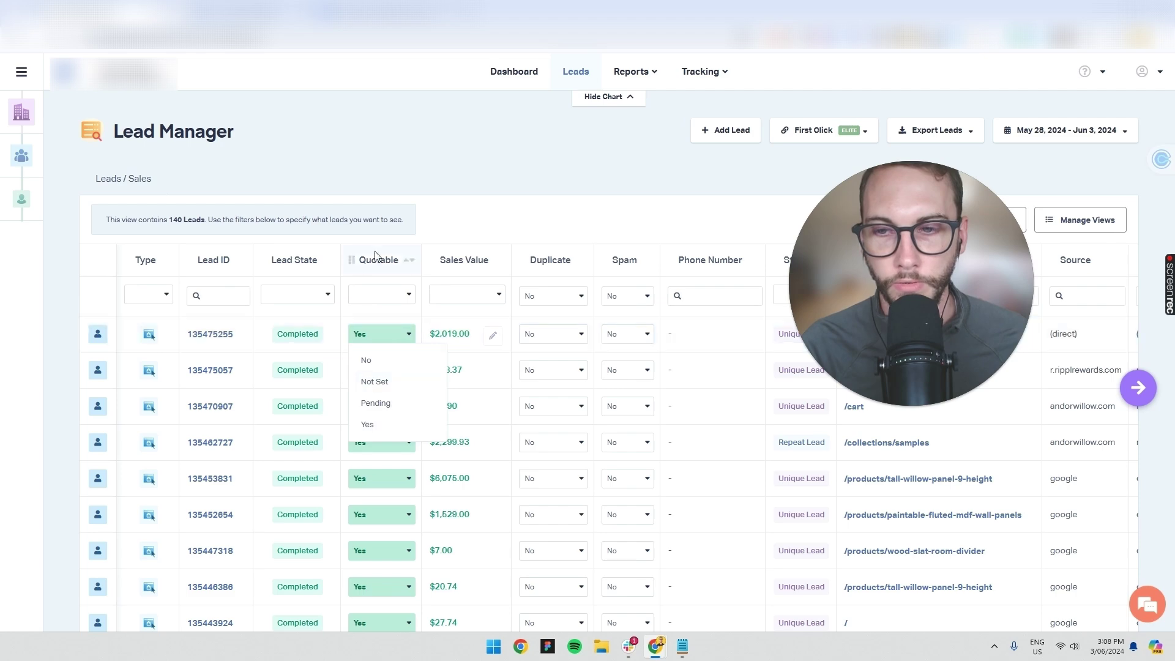
{"action": "left_click", "coordinate": [407, 324]}
{"action": "scroll", "coordinate": [521, 333], "scroll_direction": "up", "scroll_amount": 5}
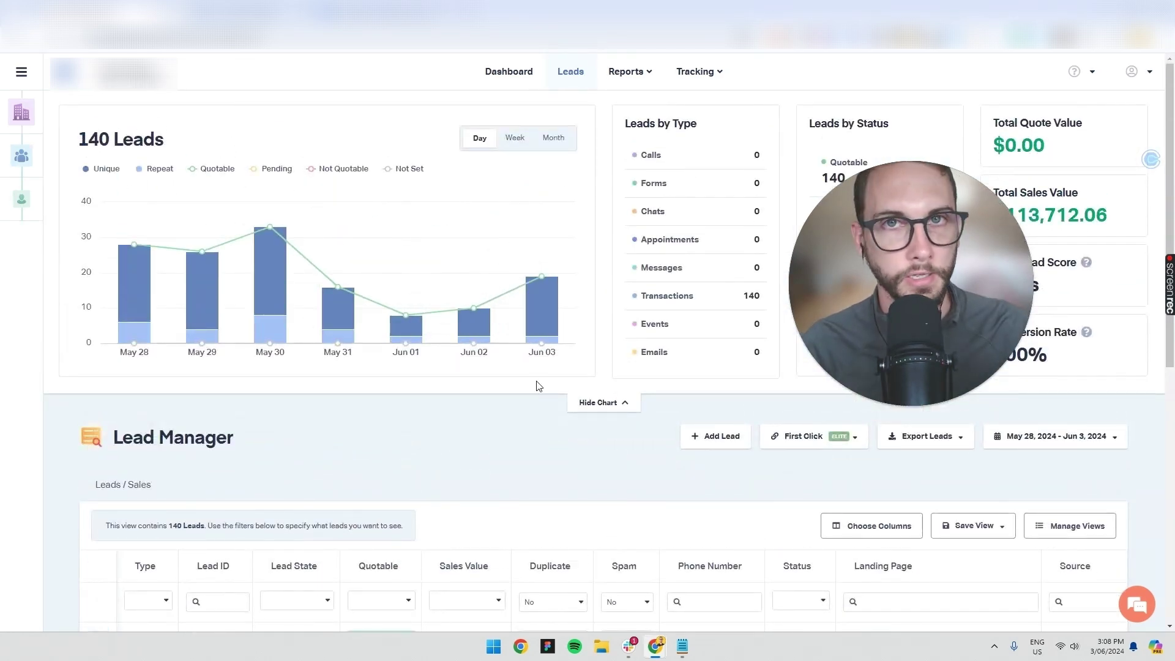
{"action": "scroll", "coordinate": [538, 306], "scroll_direction": "down", "scroll_amount": 4}
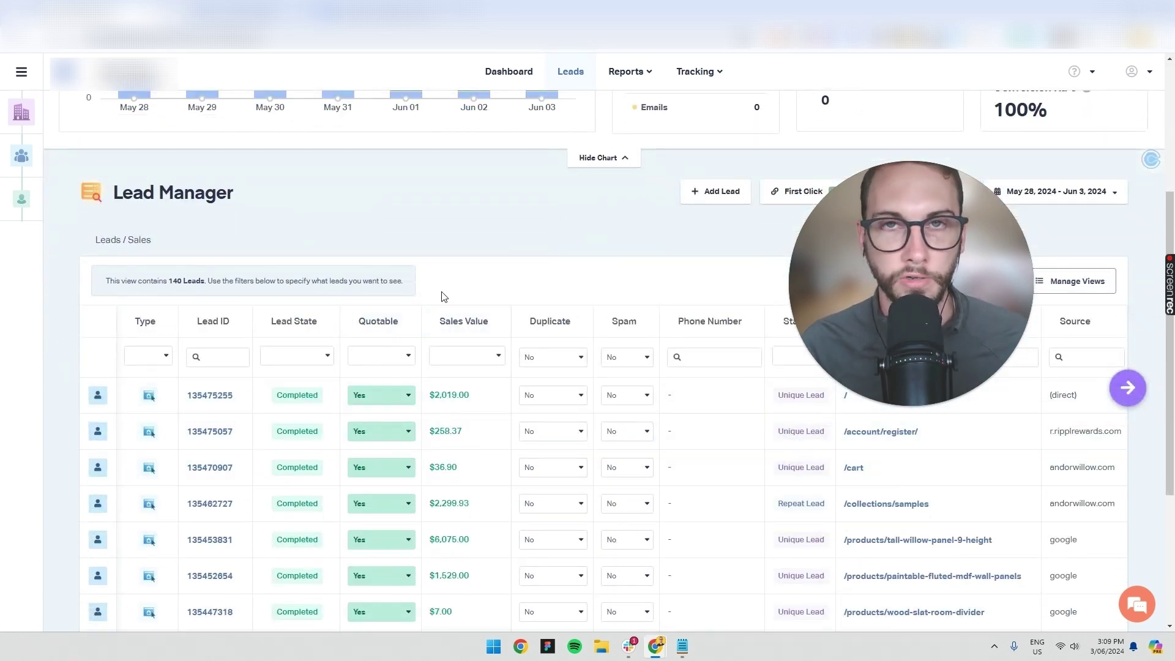
{"action": "scroll", "coordinate": [456, 307], "scroll_direction": "down", "scroll_amount": 1}
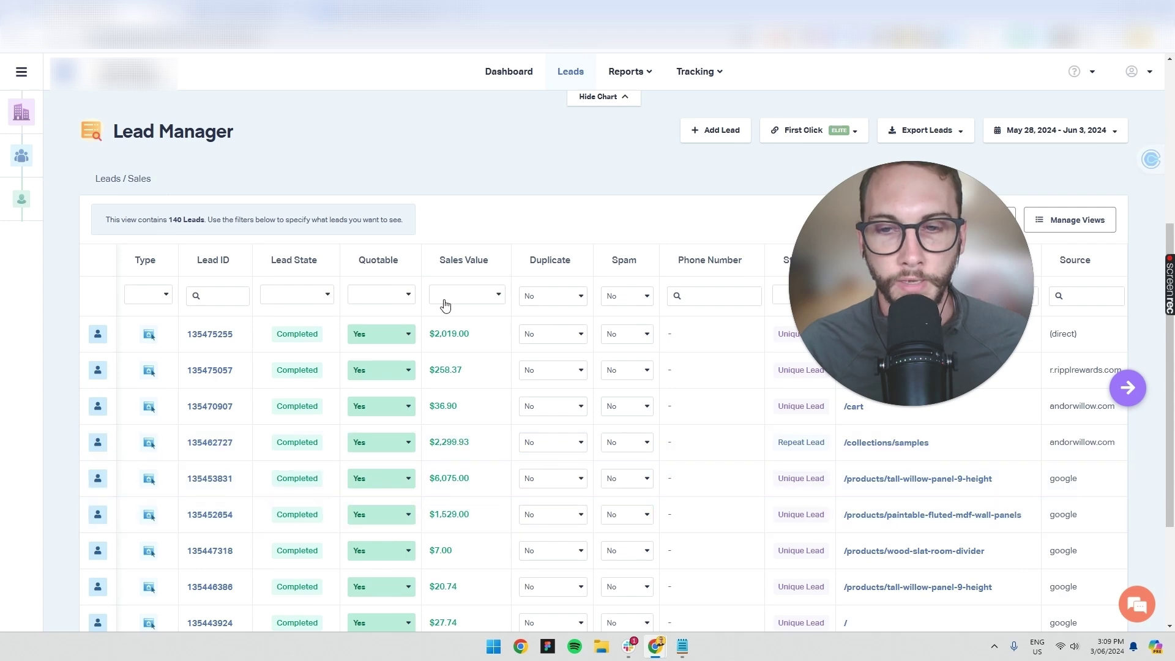
{"action": "left_click_drag", "start_coordinate": [862, 250], "coordinate": [449, 284]}
Preview the column list and mark the 'setting columns and views' step in the outline notes
{"action": "left_click", "coordinate": [872, 220]}
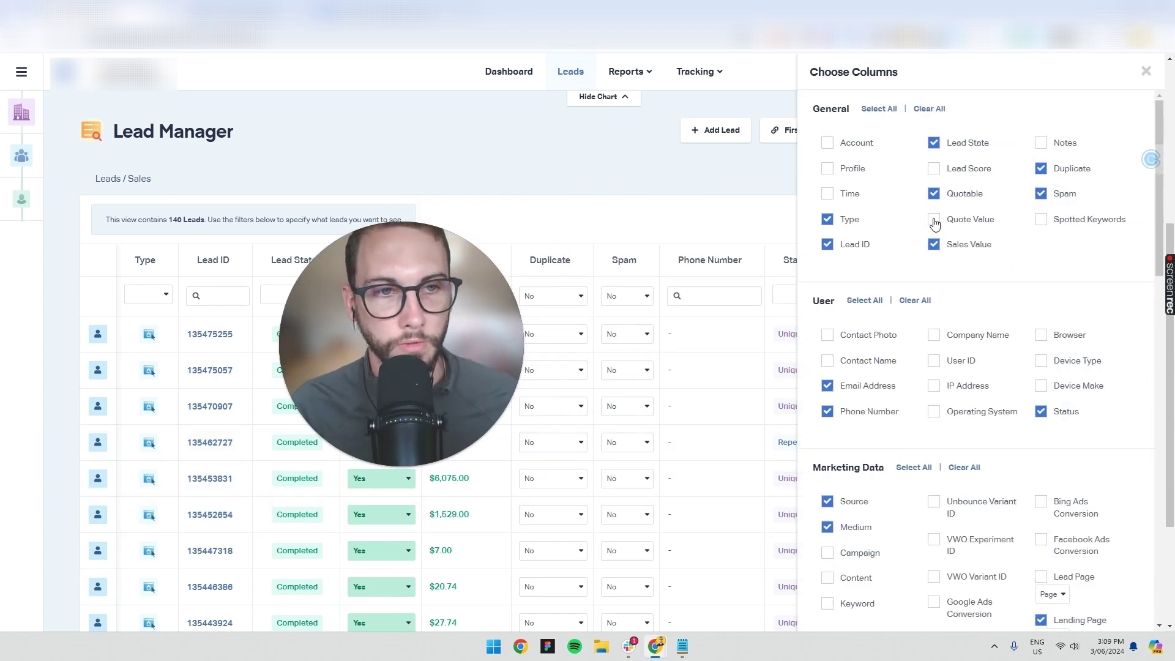
{"action": "left_click", "coordinate": [736, 194]}
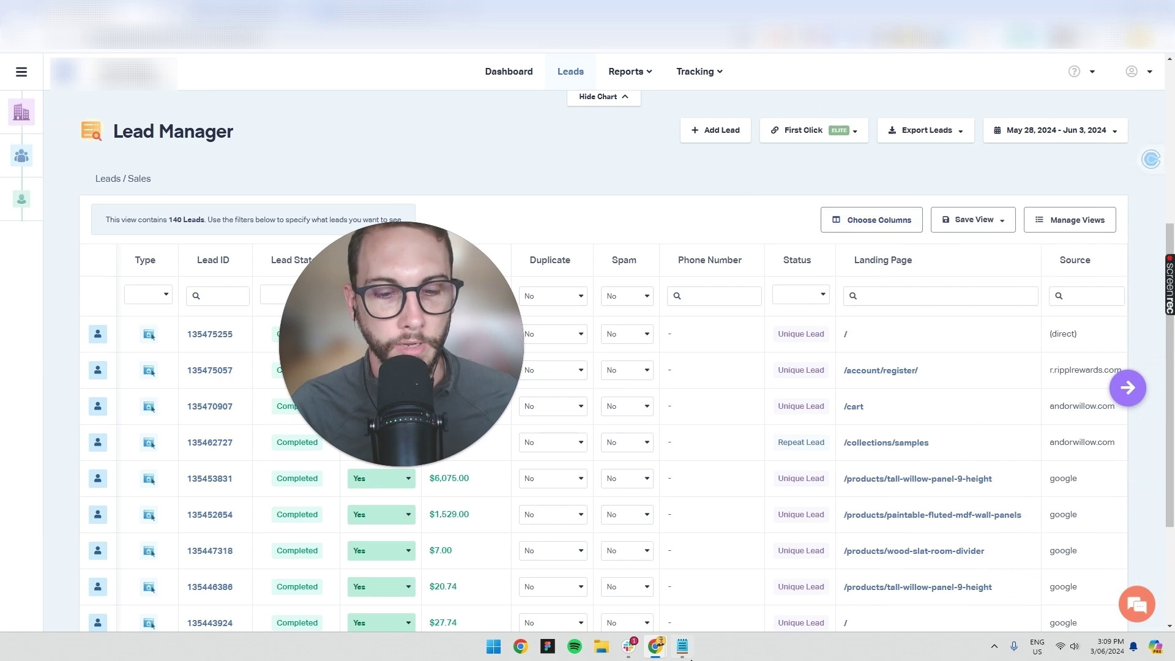
{"action": "key", "text": "alt+Tab"}
{"action": "triple_click", "coordinate": [595, 312]}
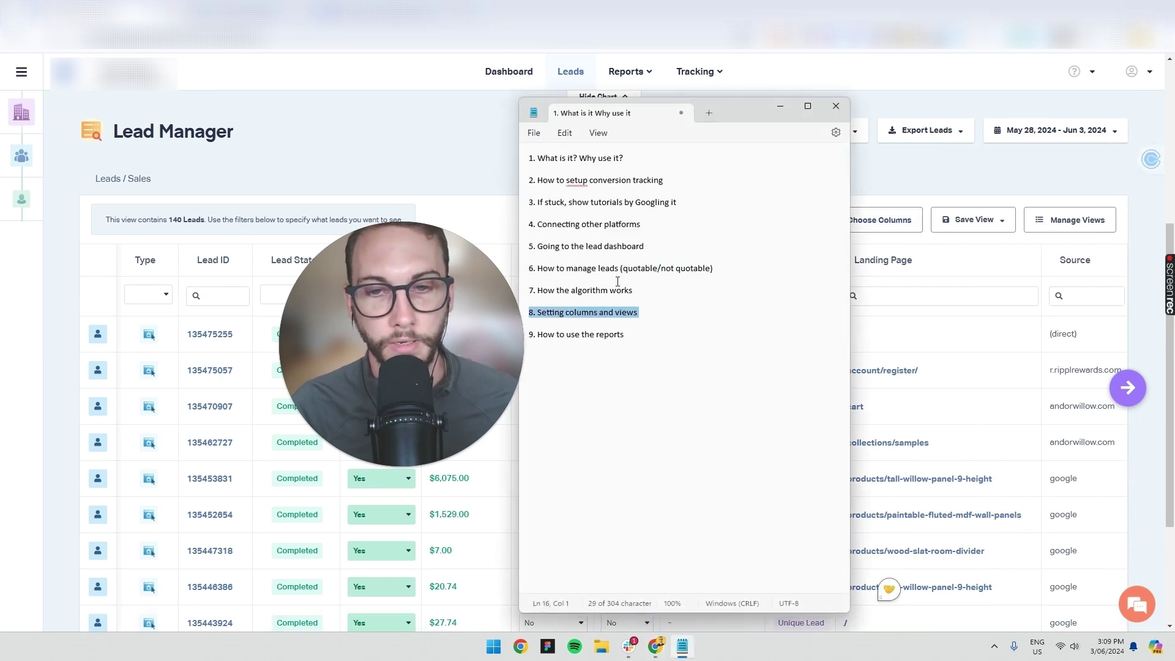
{"action": "key", "text": "alt+Tab"}
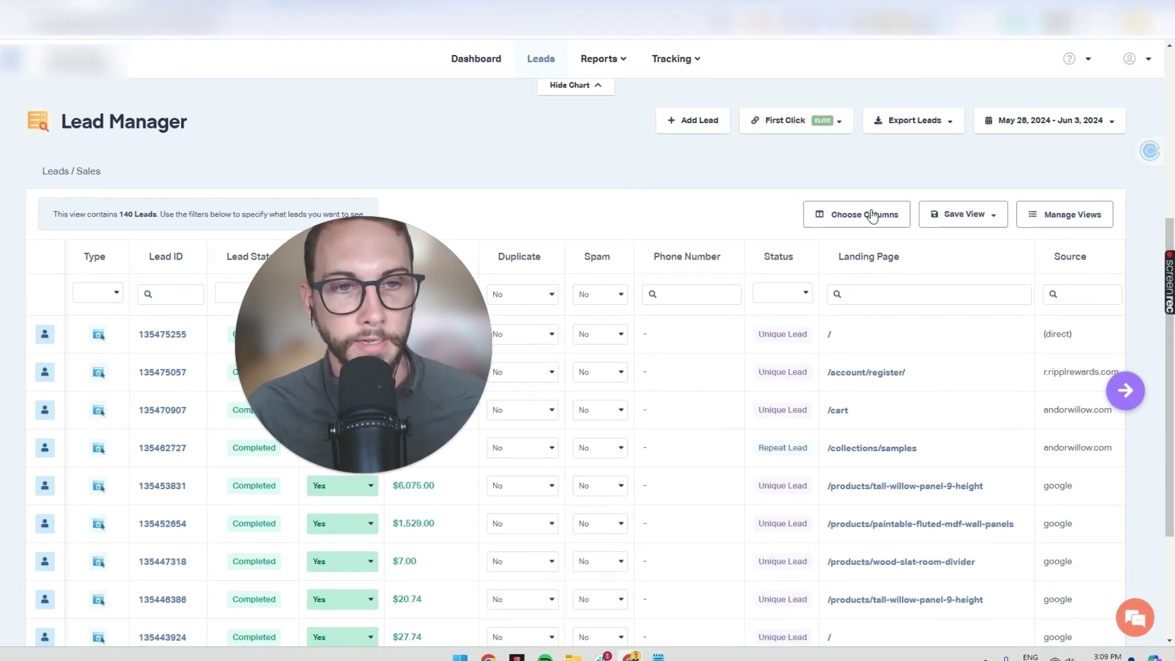
Add the Quote Value and Campaign columns to the leads table
{"action": "left_click", "coordinate": [872, 216]}
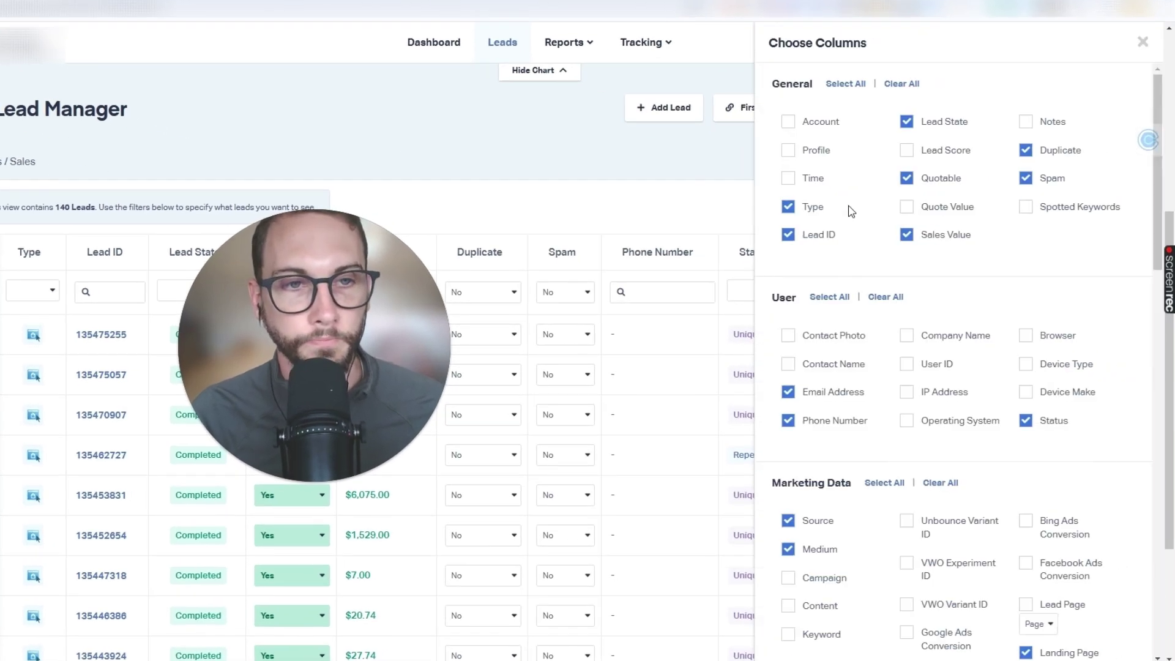
{"action": "left_click", "coordinate": [907, 207]}
{"action": "scroll", "coordinate": [981, 230], "scroll_direction": "down", "scroll_amount": 1}
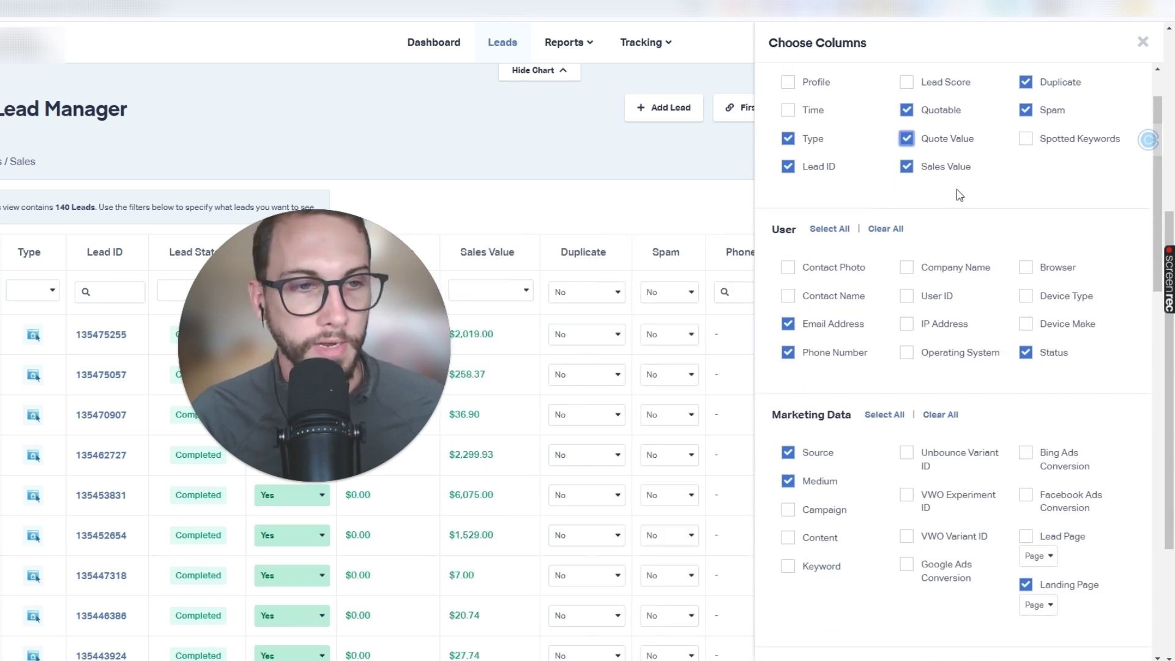
{"action": "scroll", "coordinate": [955, 202], "scroll_direction": "up", "scroll_amount": 1}
{"action": "scroll", "coordinate": [829, 348], "scroll_direction": "down", "scroll_amount": 4}
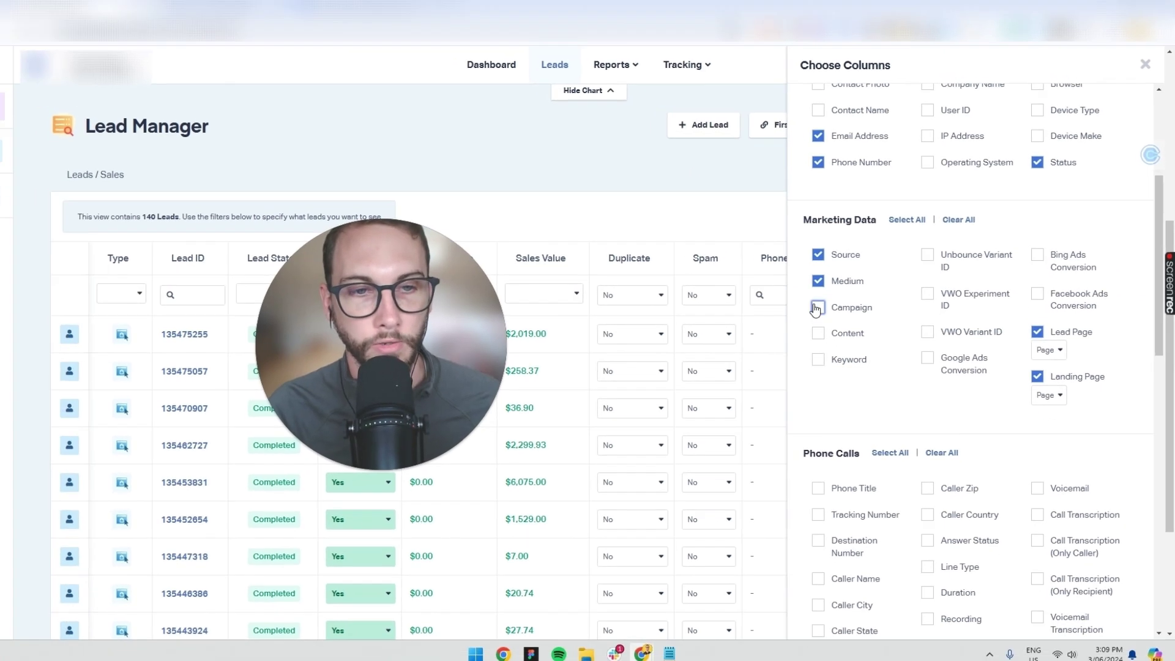
{"action": "left_click", "coordinate": [788, 305]}
{"action": "left_click", "coordinate": [633, 220]}
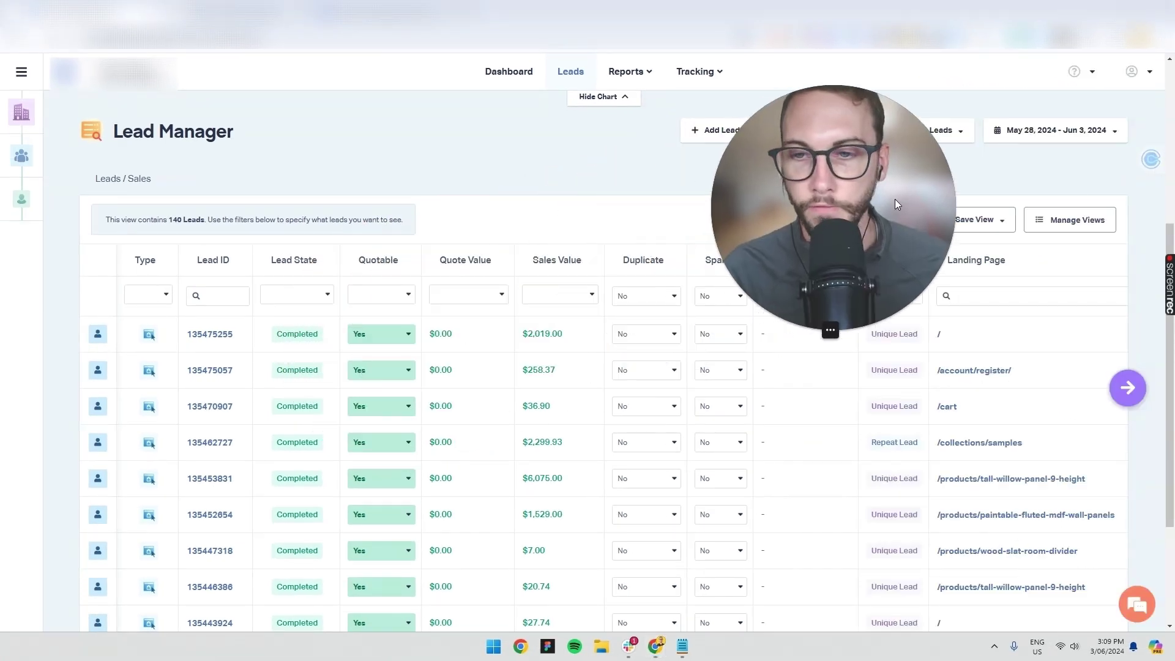
{"action": "scroll", "coordinate": [488, 170], "scroll_direction": "down", "scroll_amount": 2}
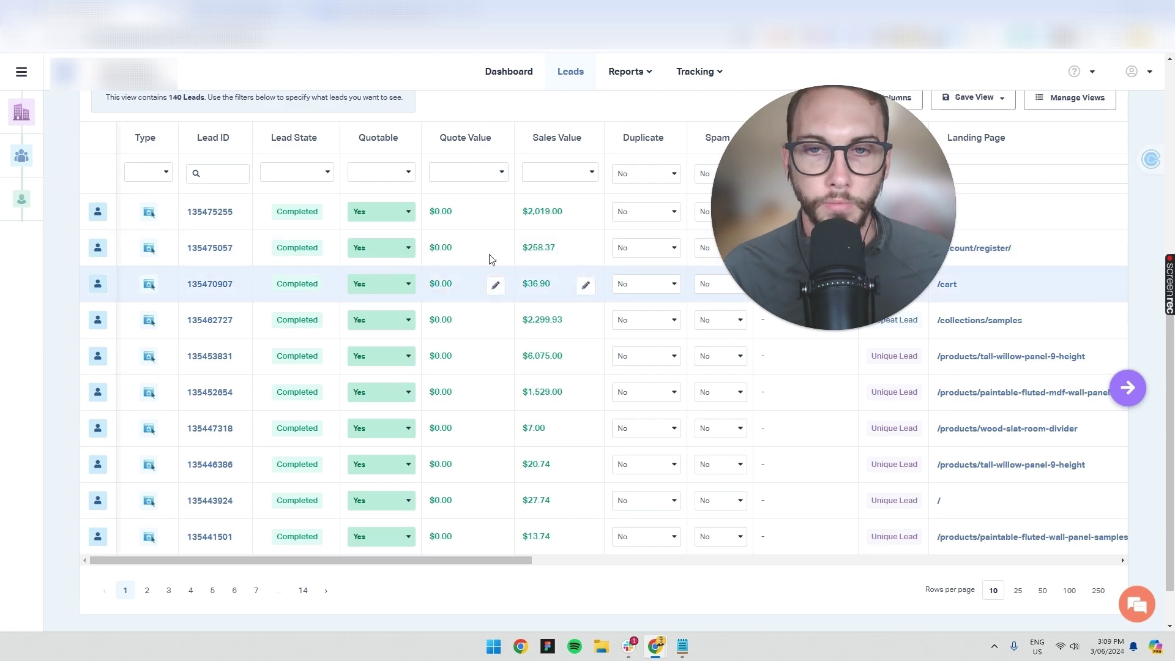
{"action": "scroll", "coordinate": [387, 284], "scroll_direction": "up", "scroll_amount": 7}
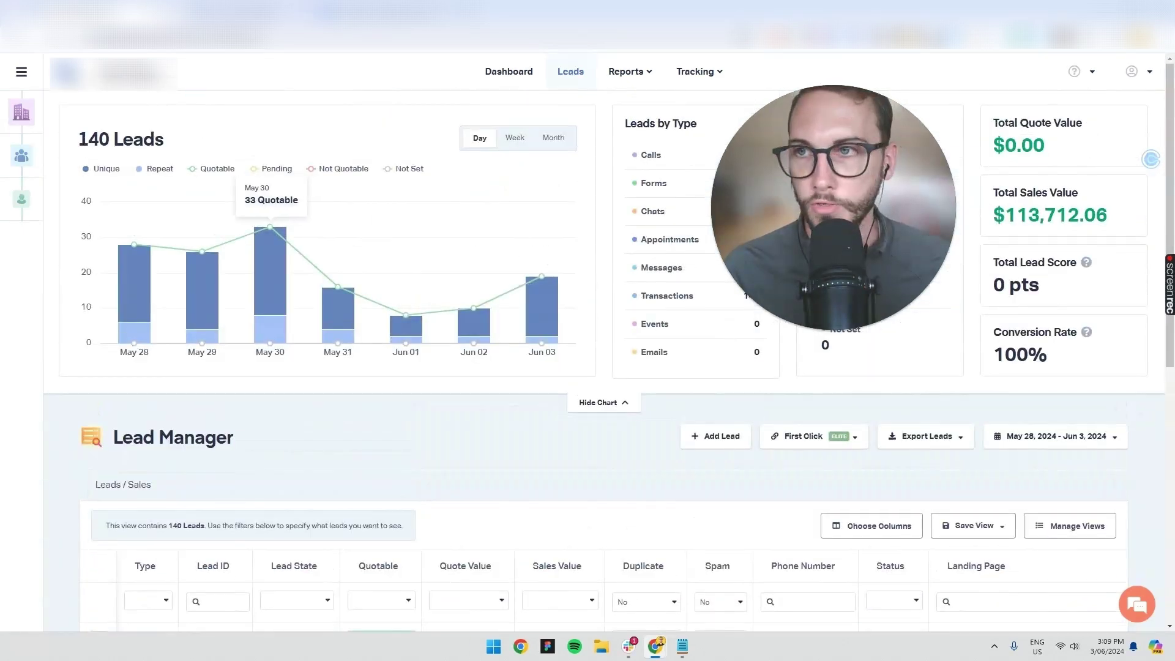
{"action": "left_click", "coordinate": [113, 71]}
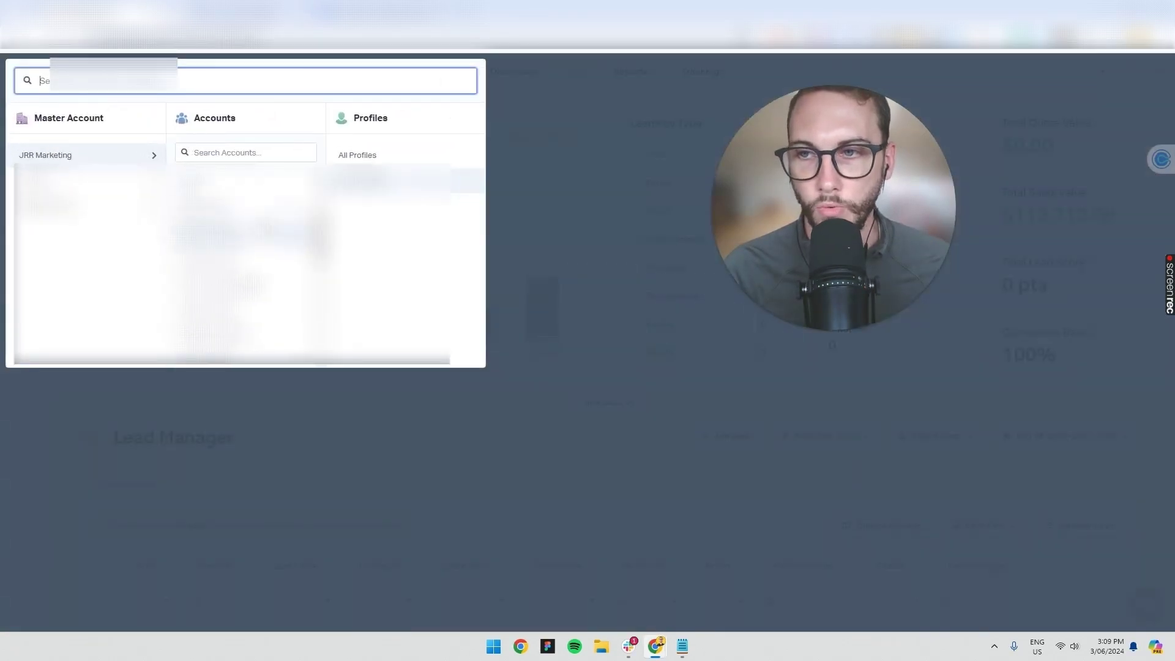
{"action": "left_click", "coordinate": [984, 286]}
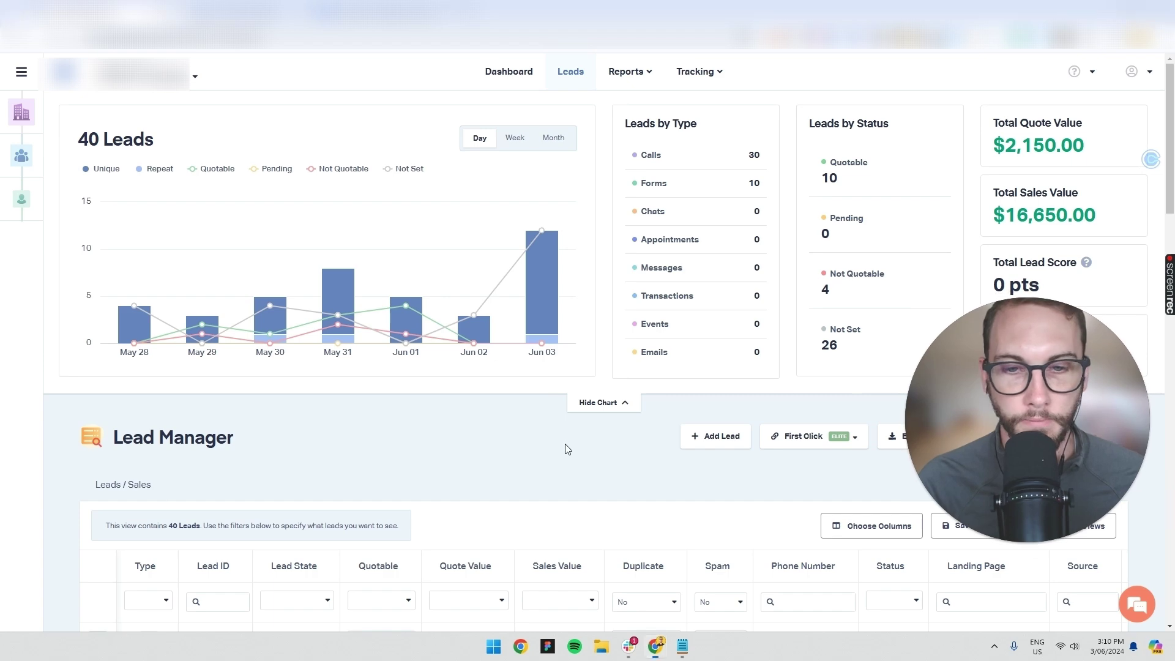
{"action": "scroll", "coordinate": [564, 443], "scroll_direction": "down", "scroll_amount": 5}
{"action": "scroll", "coordinate": [573, 444], "scroll_direction": "down", "scroll_amount": 1}
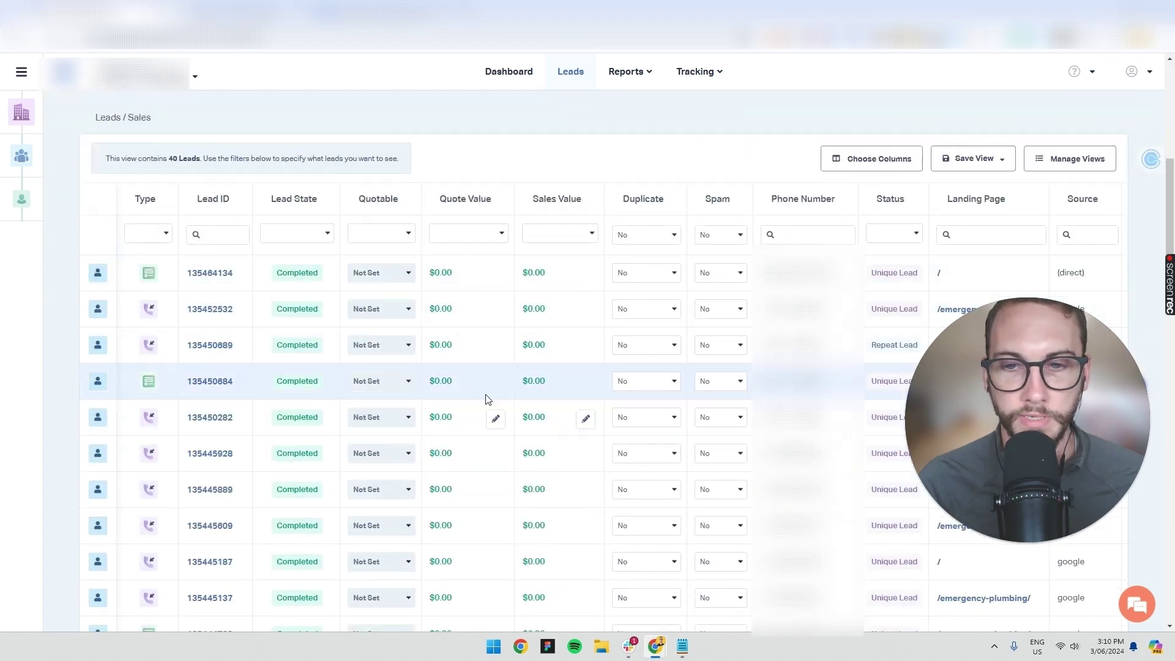
{"action": "scroll", "coordinate": [497, 383], "scroll_direction": "down", "scroll_amount": 4}
{"action": "scroll", "coordinate": [497, 383], "scroll_direction": "down", "scroll_amount": 6}
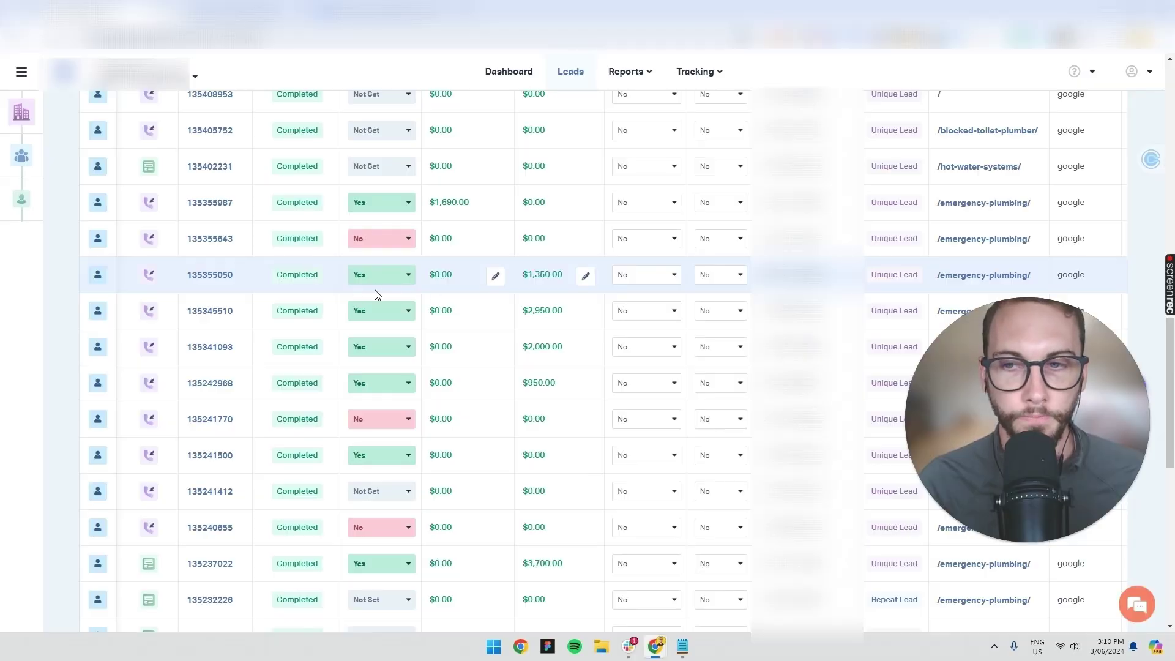
{"action": "scroll", "coordinate": [375, 294], "scroll_direction": "up", "scroll_amount": 1}
{"action": "scroll", "coordinate": [378, 294], "scroll_direction": "up", "scroll_amount": 1}
{"action": "scroll", "coordinate": [398, 292], "scroll_direction": "down", "scroll_amount": 1}
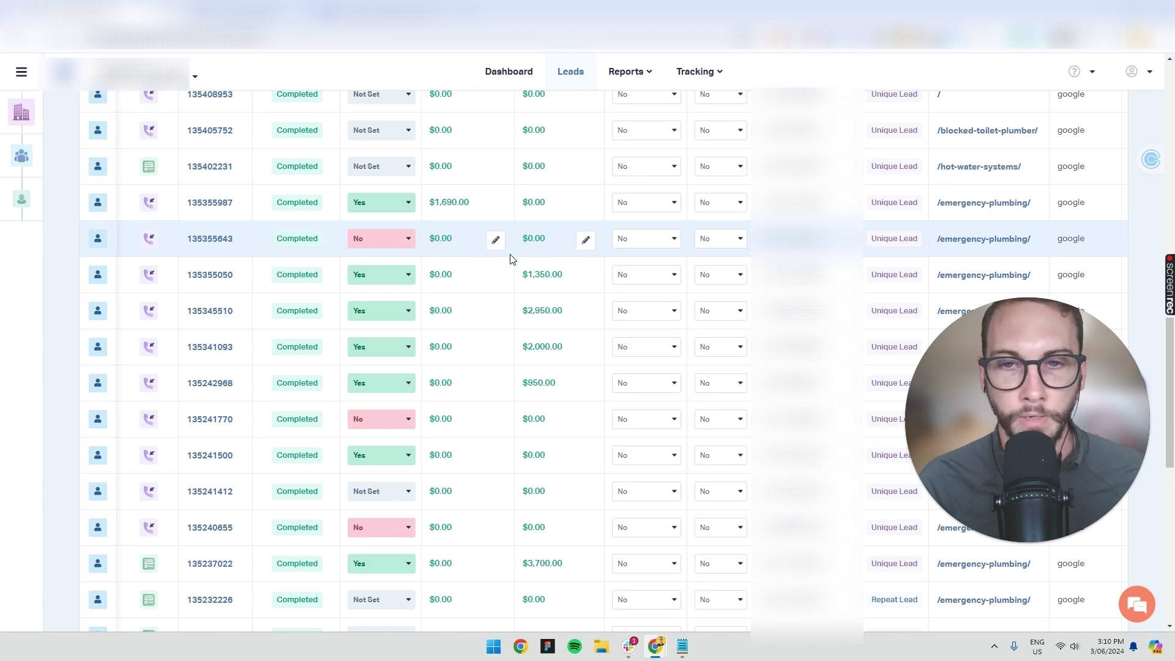
{"action": "scroll", "coordinate": [511, 258], "scroll_direction": "down", "scroll_amount": 2}
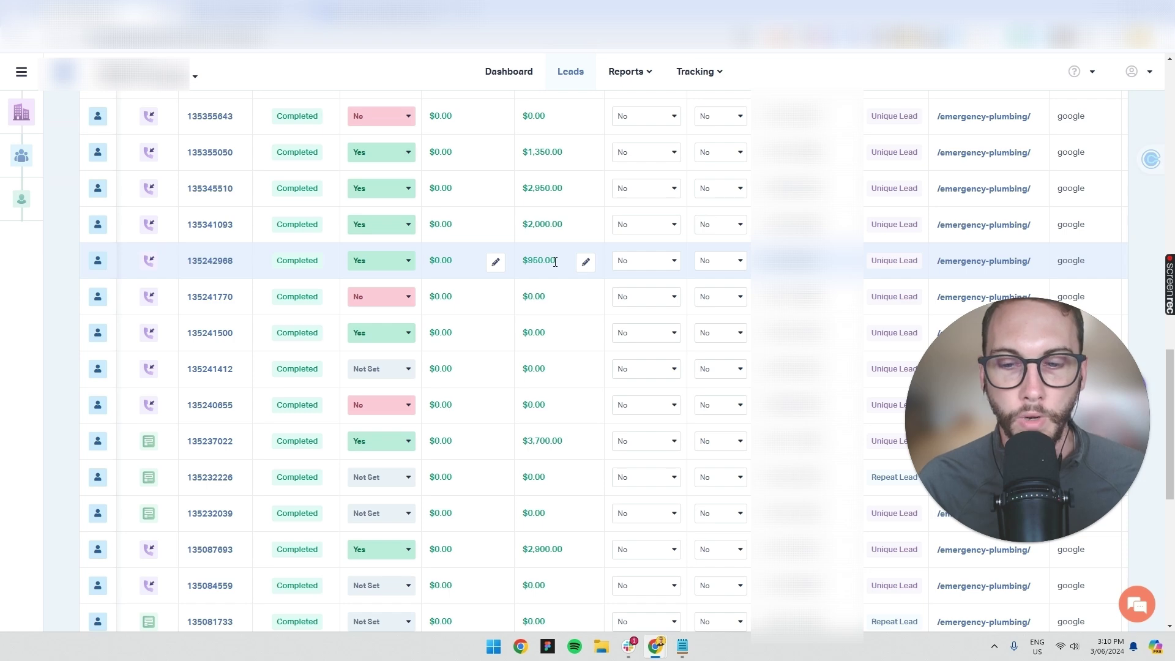
{"action": "scroll", "coordinate": [555, 261], "scroll_direction": "up", "scroll_amount": 3}
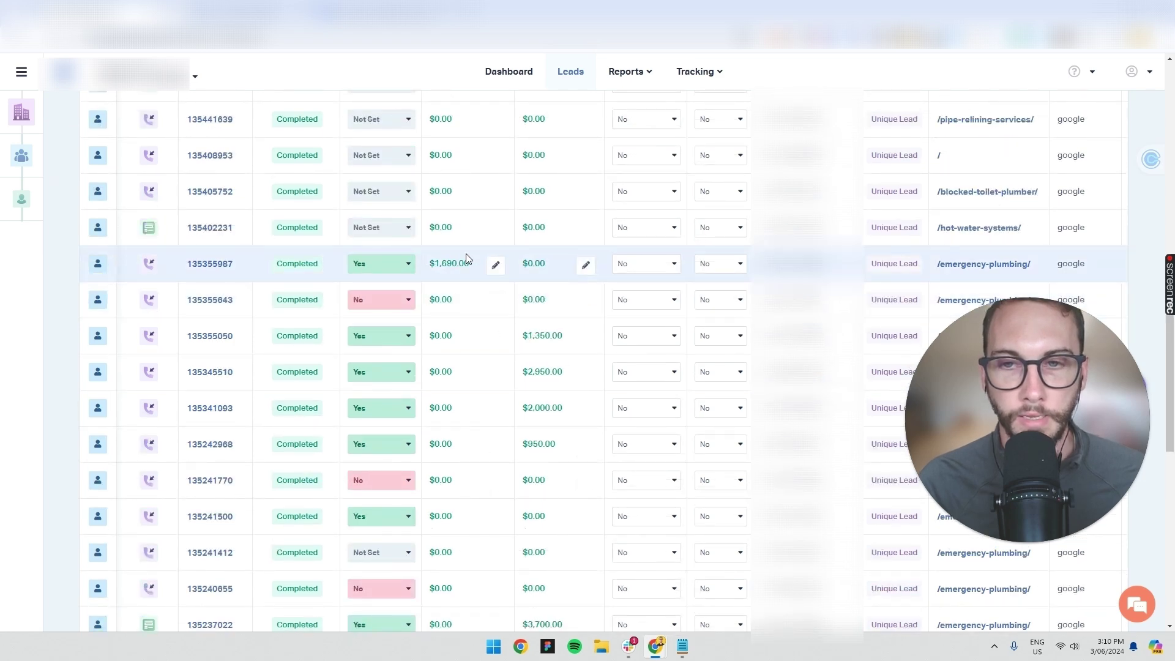
{"action": "scroll", "coordinate": [460, 268], "scroll_direction": "up", "scroll_amount": 9}
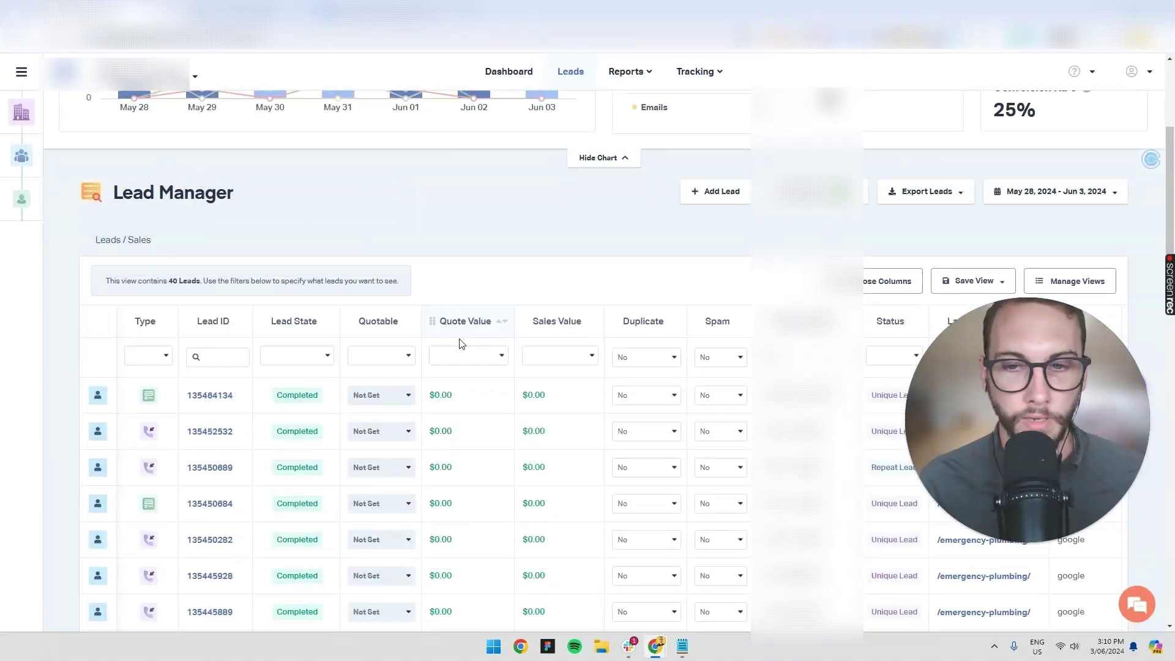
{"action": "scroll", "coordinate": [557, 332], "scroll_direction": "down", "scroll_amount": 10}
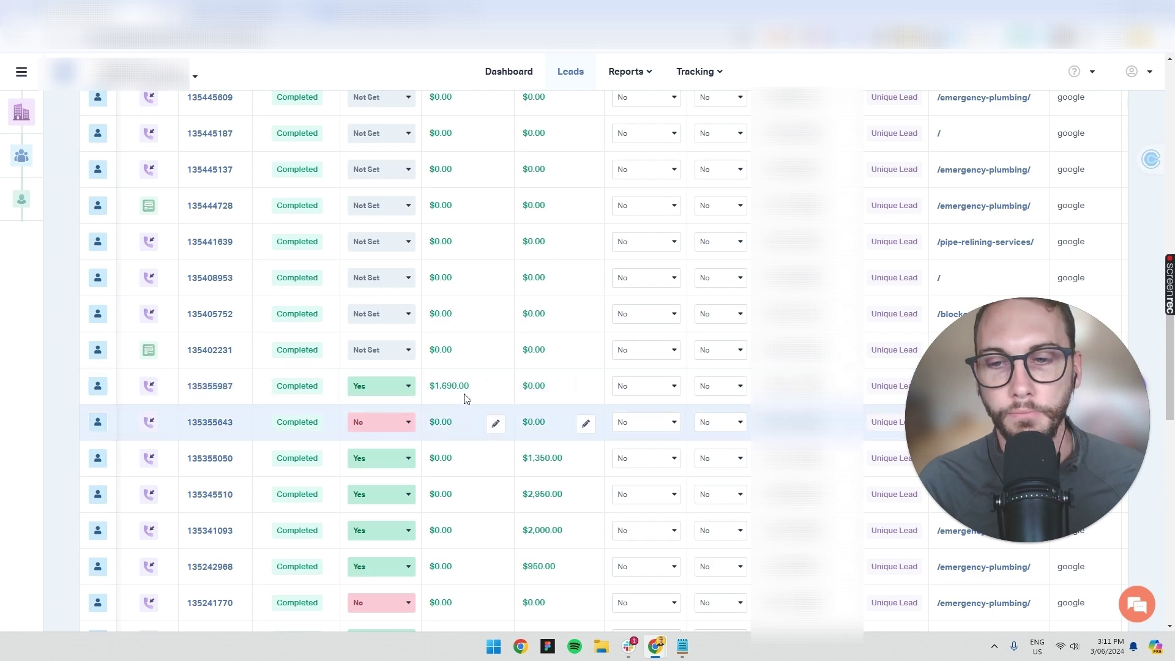
{"action": "scroll", "coordinate": [465, 384], "scroll_direction": "up", "scroll_amount": 9}
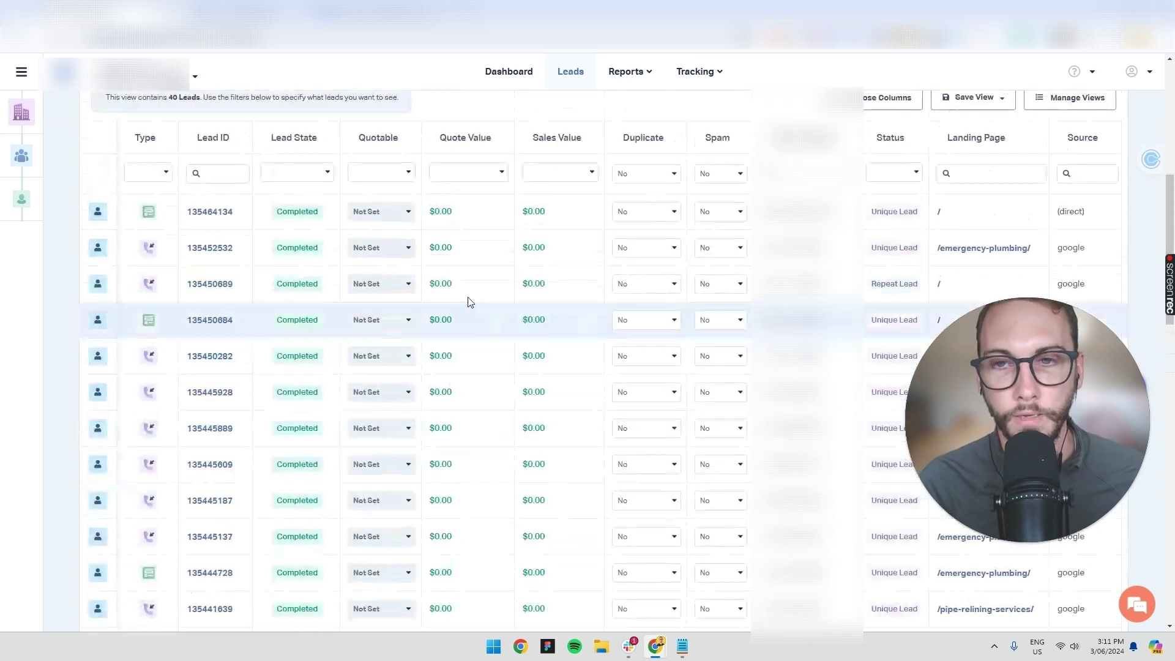
Scroll the leads table while consulting the video outline notes
{"action": "scroll", "coordinate": [478, 281], "scroll_direction": "down", "scroll_amount": 2}
{"action": "scroll", "coordinate": [480, 285], "scroll_direction": "down", "scroll_amount": 10}
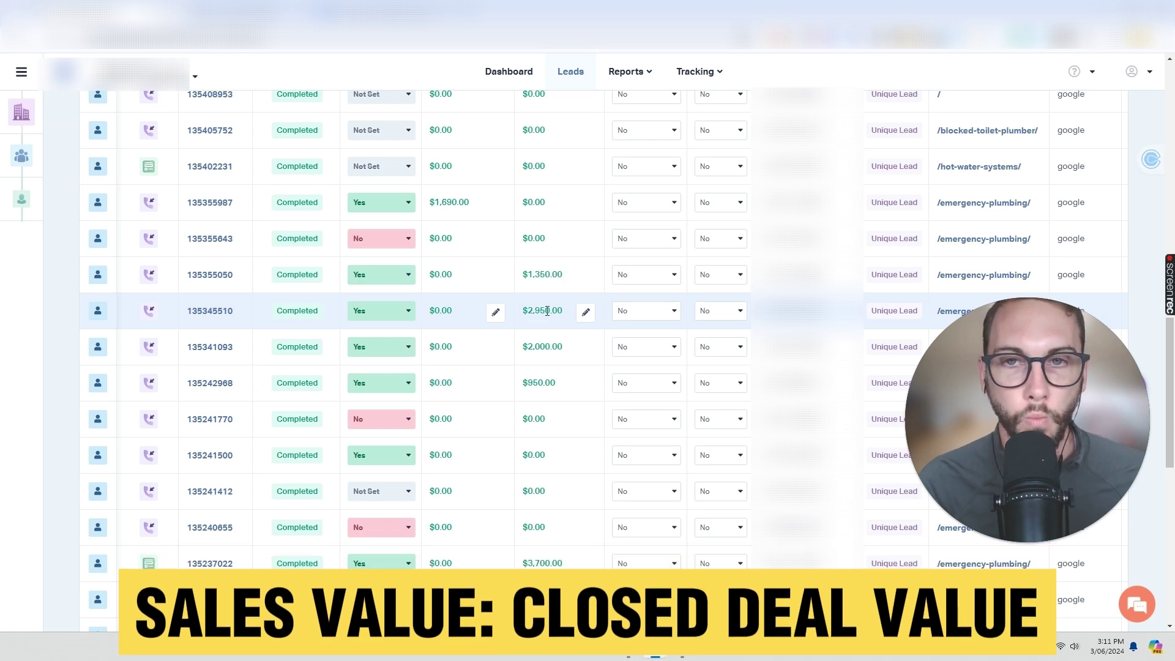
{"action": "left_click", "coordinate": [681, 648]}
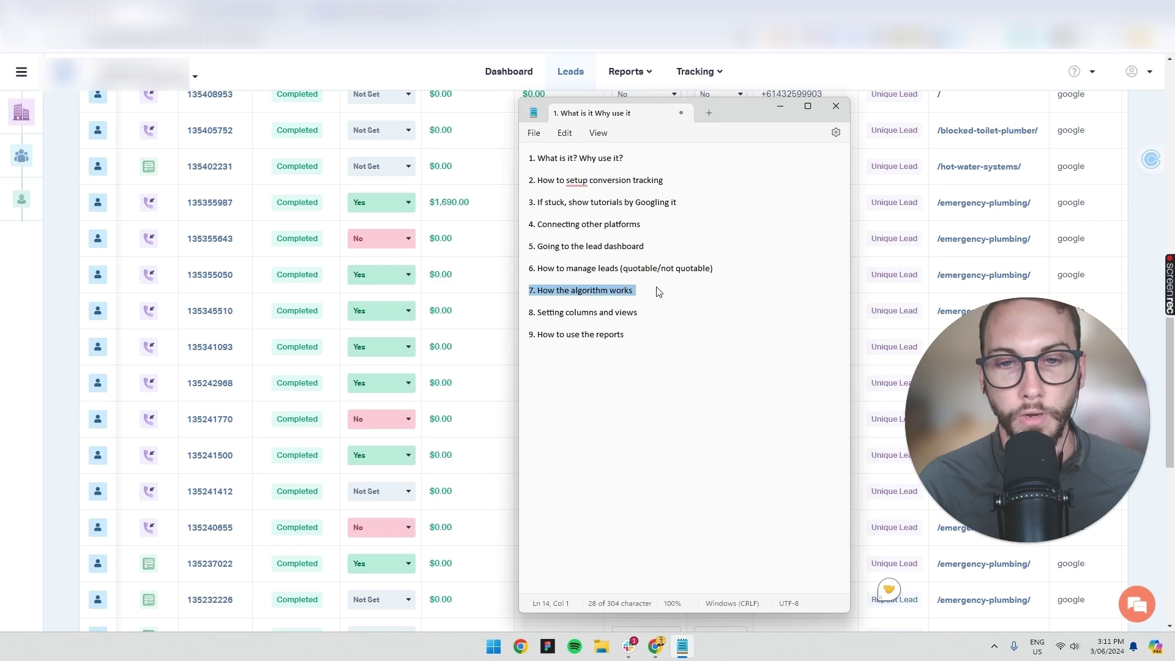
{"action": "left_click", "coordinate": [781, 113]}
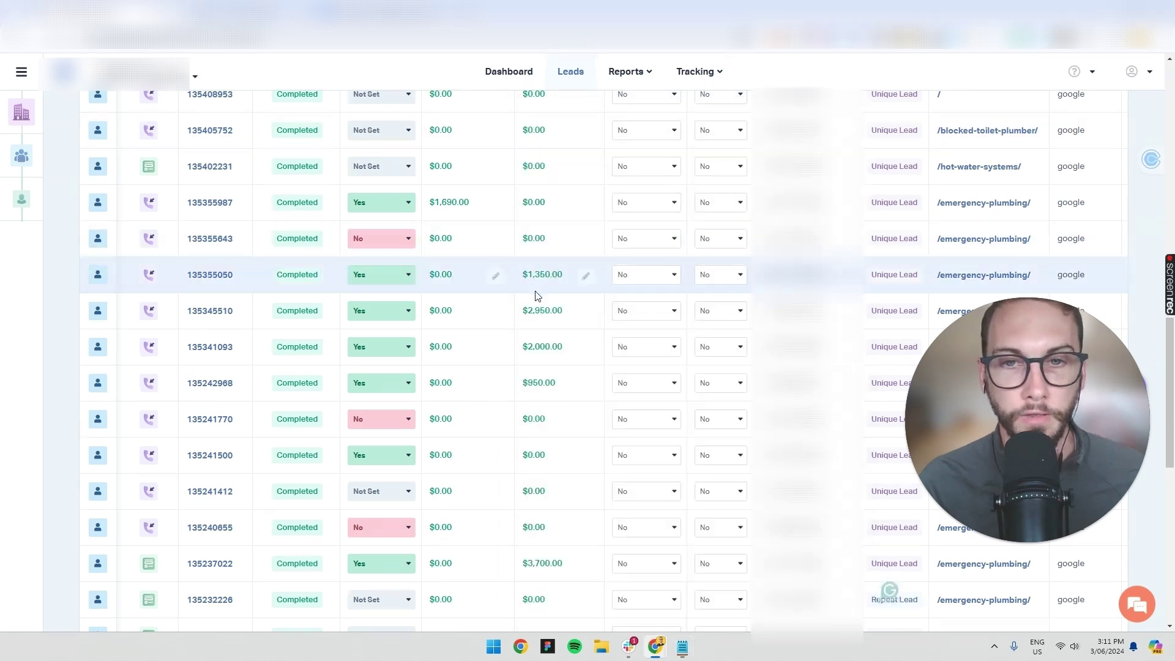
{"action": "scroll", "coordinate": [536, 294], "scroll_direction": "up", "scroll_amount": 8}
{"action": "scroll", "coordinate": [540, 252], "scroll_direction": "up", "scroll_amount": 3}
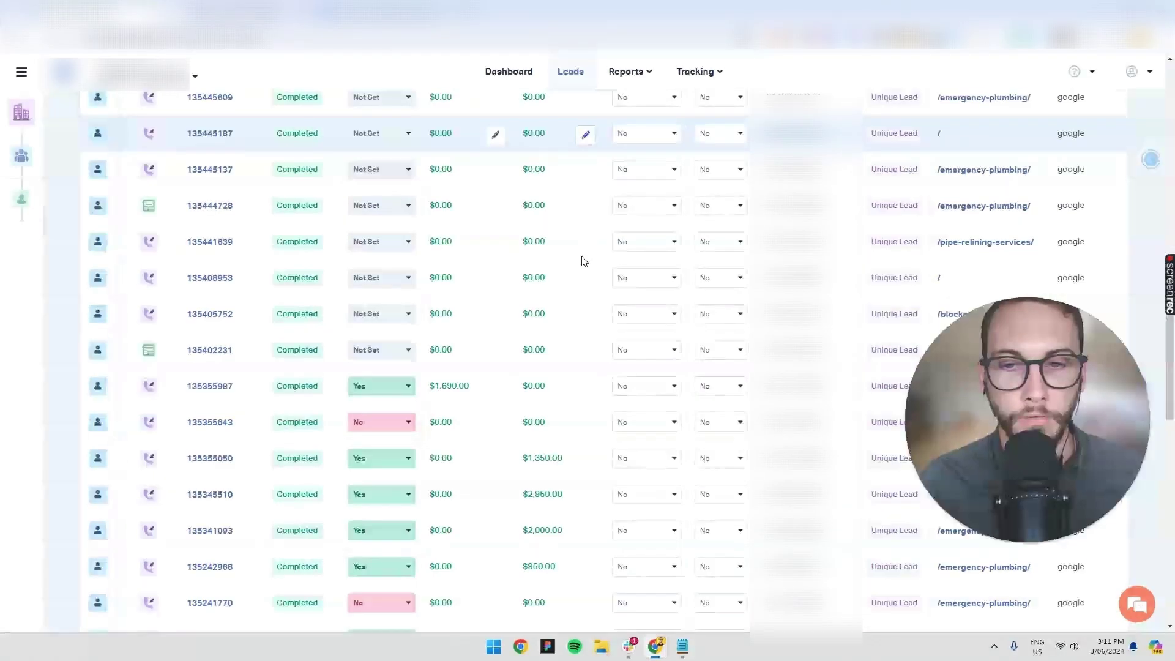
{"action": "scroll", "coordinate": [582, 259], "scroll_direction": "down", "scroll_amount": 5}
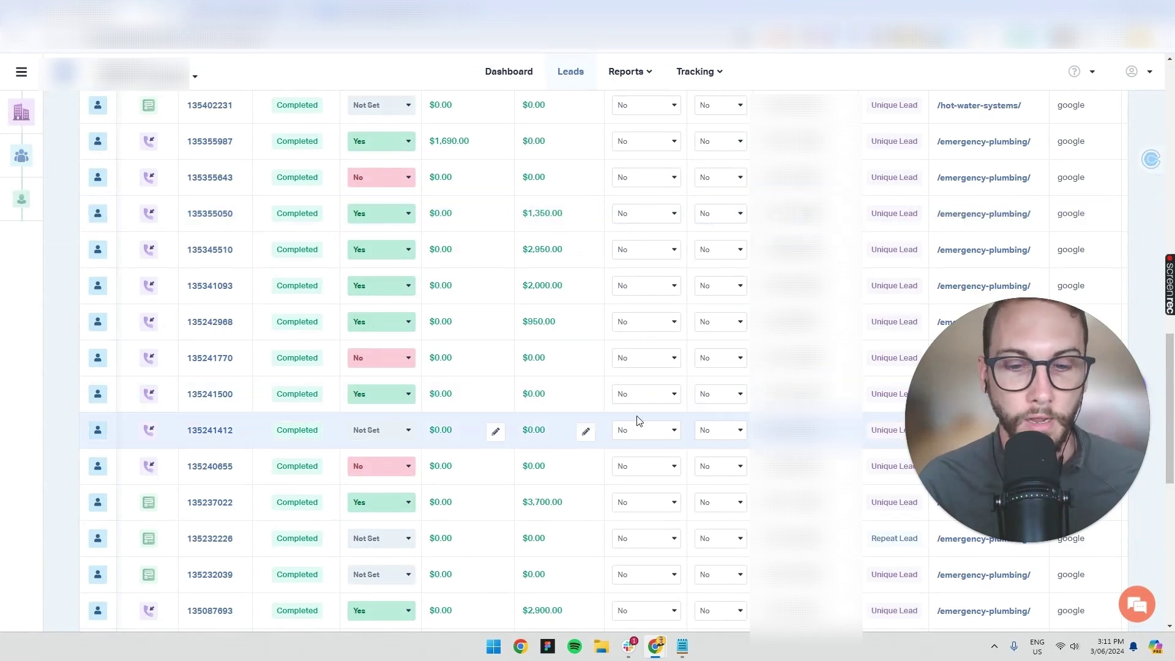
{"action": "left_click", "coordinate": [682, 646]}
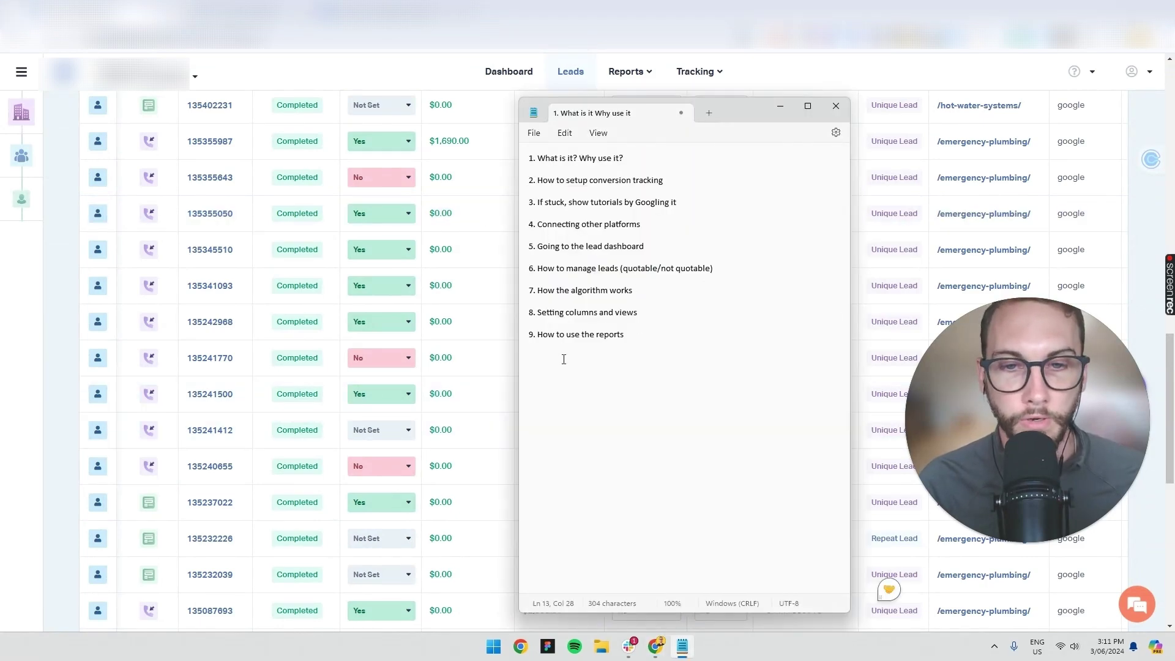
{"action": "left_click", "coordinate": [150, 183]}
Recheck the outline, then open the June 2 Footer Form lead's details
{"action": "scroll", "coordinate": [491, 298], "scroll_direction": "up", "scroll_amount": 6}
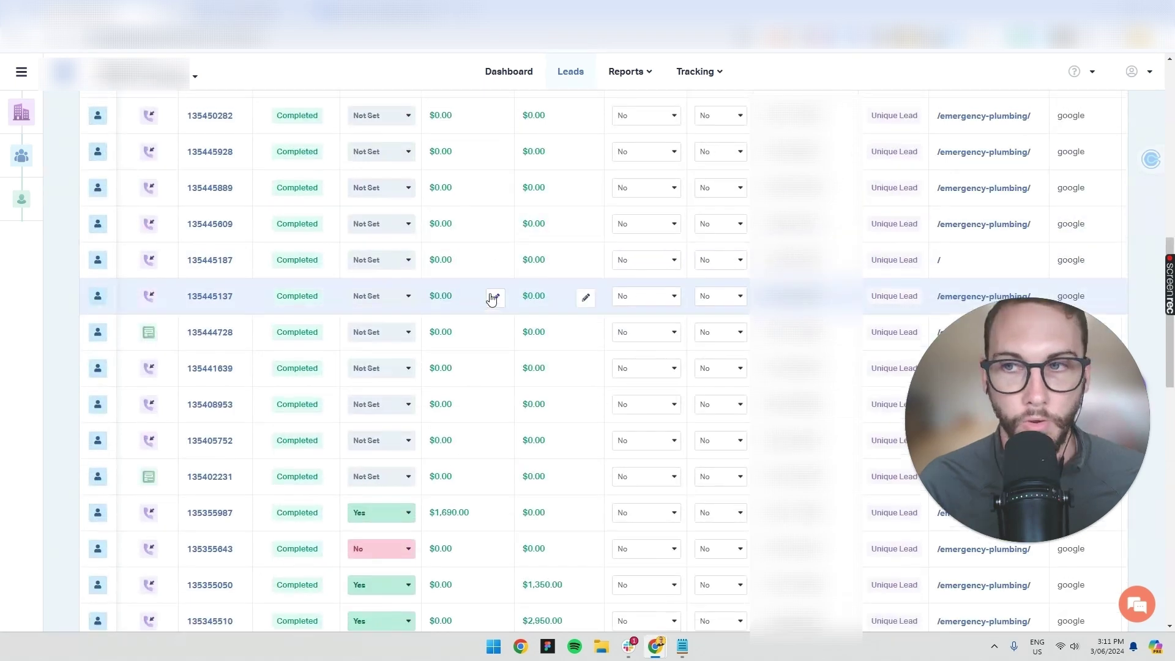
{"action": "scroll", "coordinate": [315, 294], "scroll_direction": "down", "scroll_amount": 4}
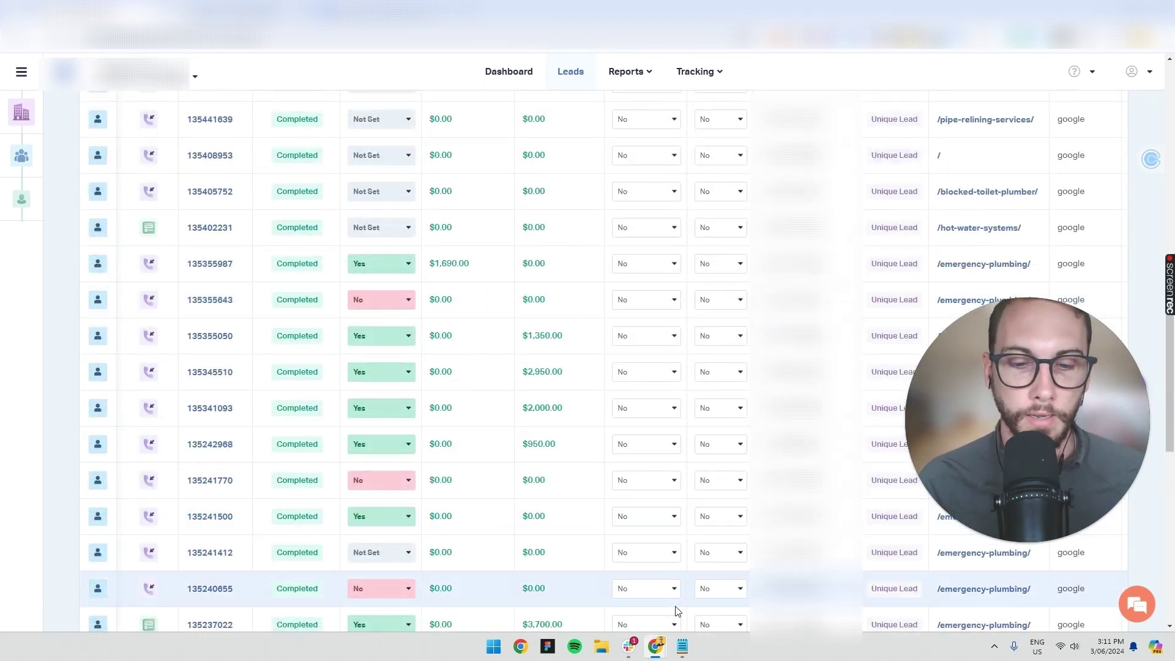
{"action": "left_click", "coordinate": [683, 645]}
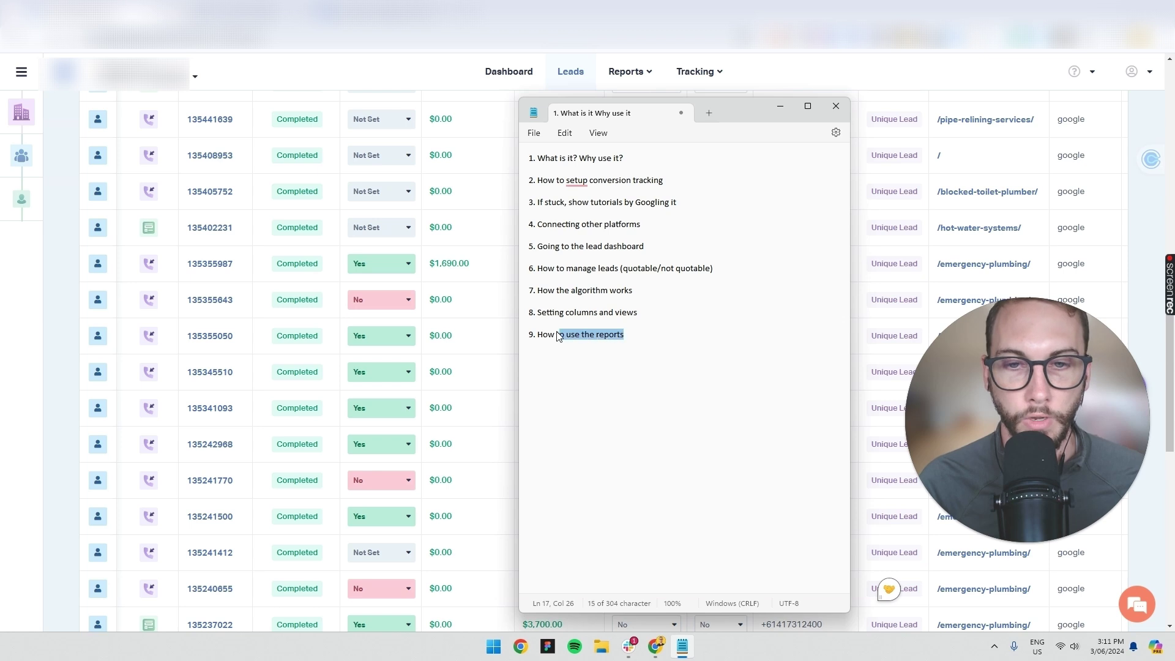
{"action": "left_click", "coordinate": [780, 109]}
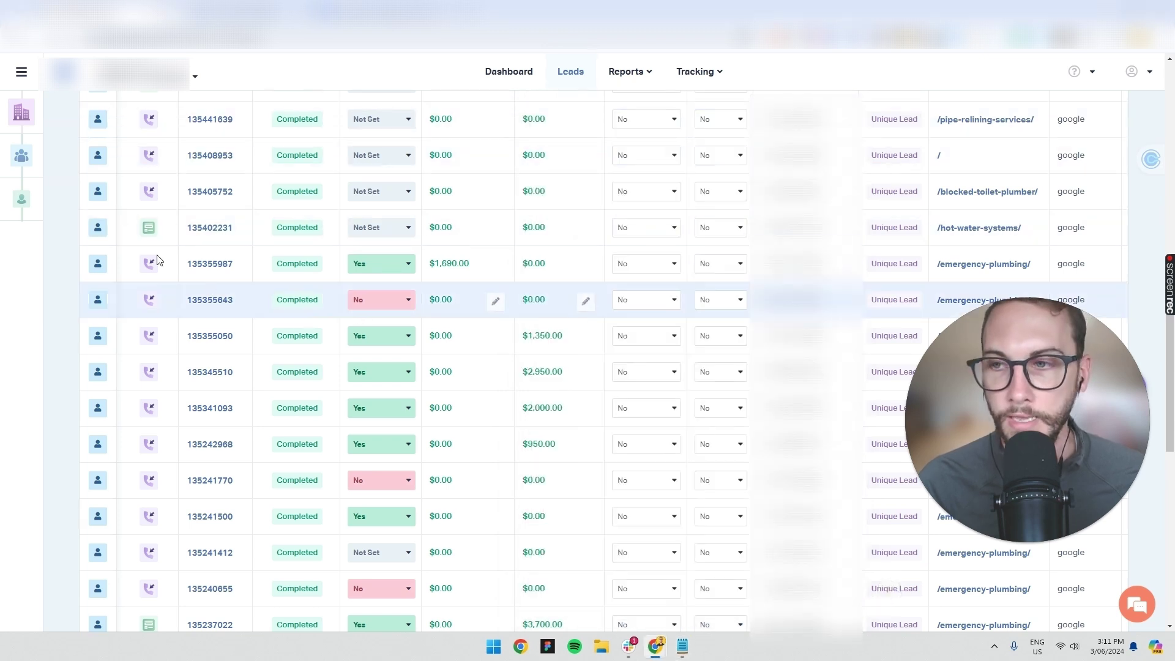
{"action": "left_click", "coordinate": [97, 229]}
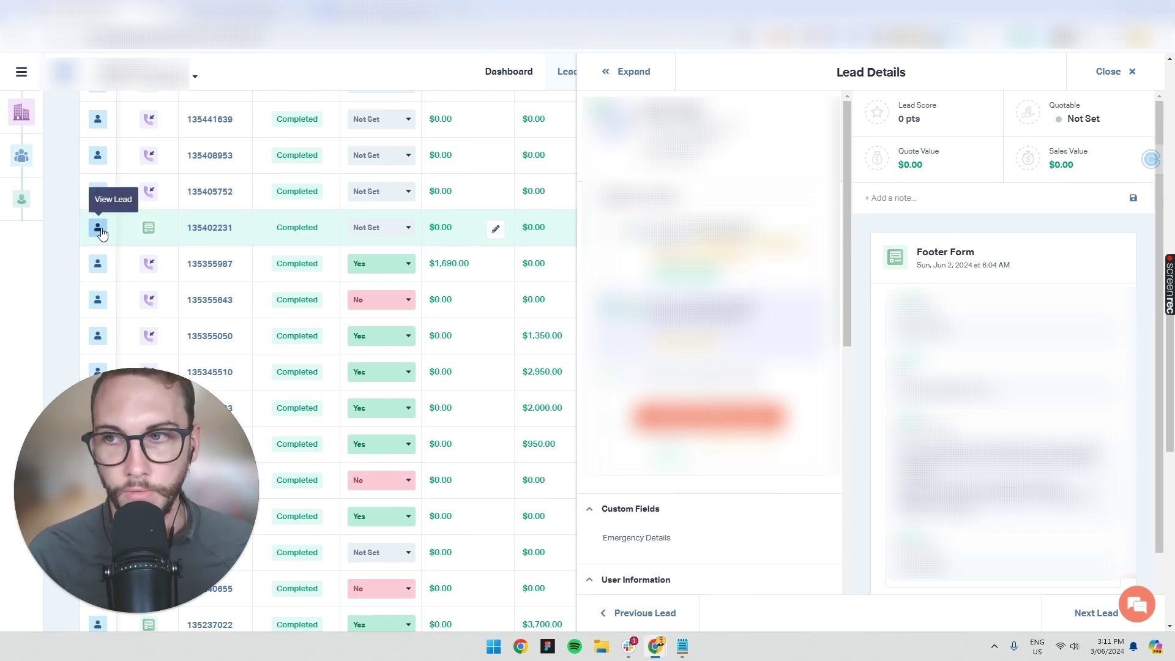
Type and delete a test note 'hgjhg' on the Footer Form lead, then close Lead Details
{"action": "scroll", "coordinate": [863, 288], "scroll_direction": "down", "scroll_amount": 5}
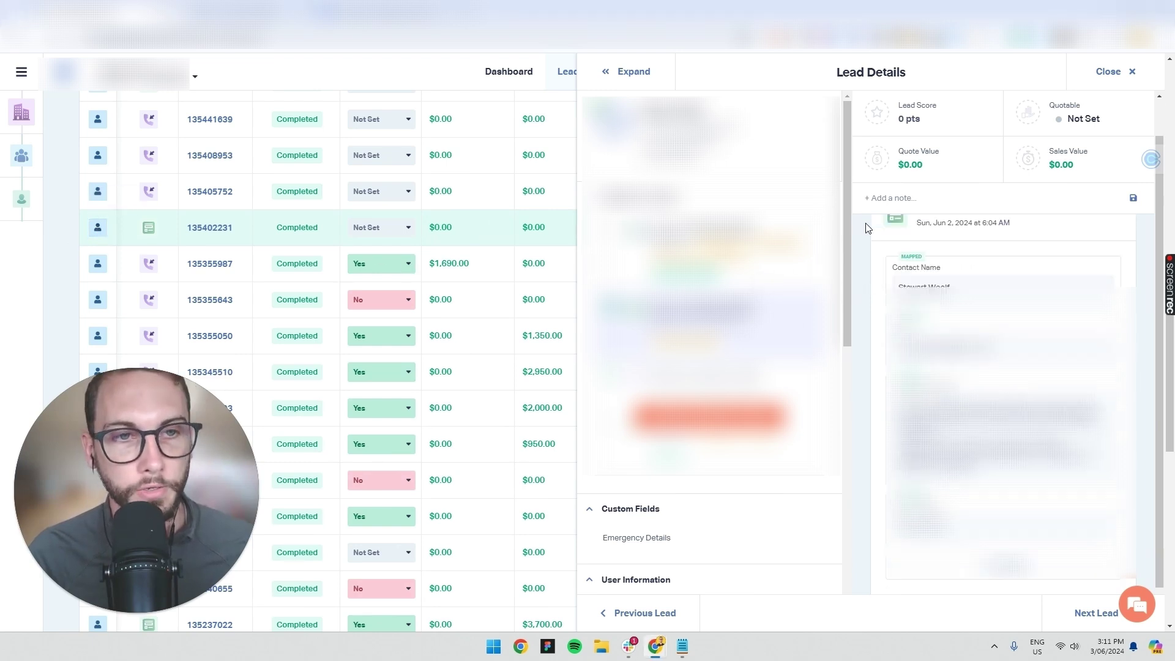
{"action": "scroll", "coordinate": [857, 412], "scroll_direction": "up", "scroll_amount": 5}
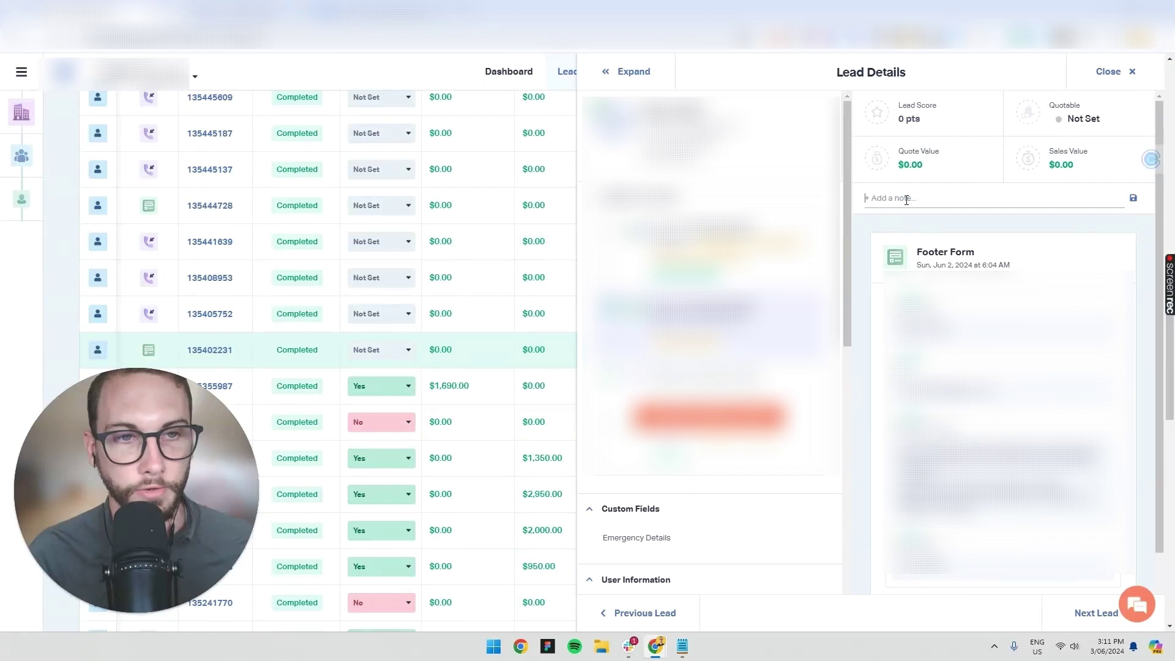
{"action": "left_click", "coordinate": [889, 197]}
{"action": "type", "text": "hgjhghhgffjhjfhfjhfhghjfhfj"}
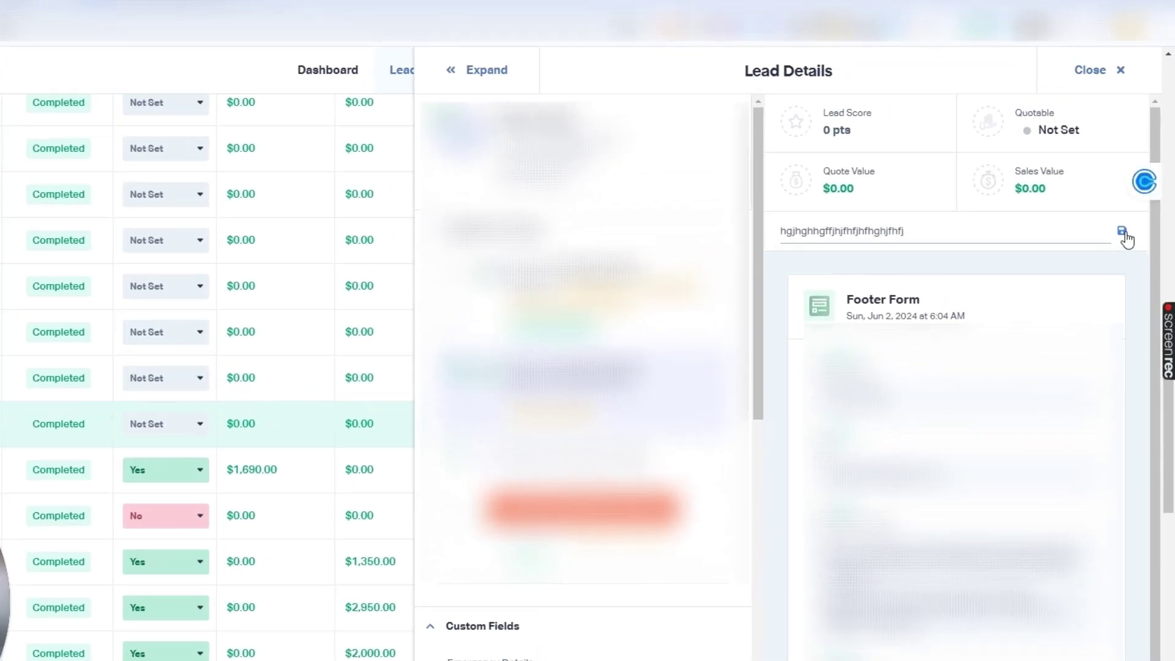
{"action": "key", "text": "BackSpace"}
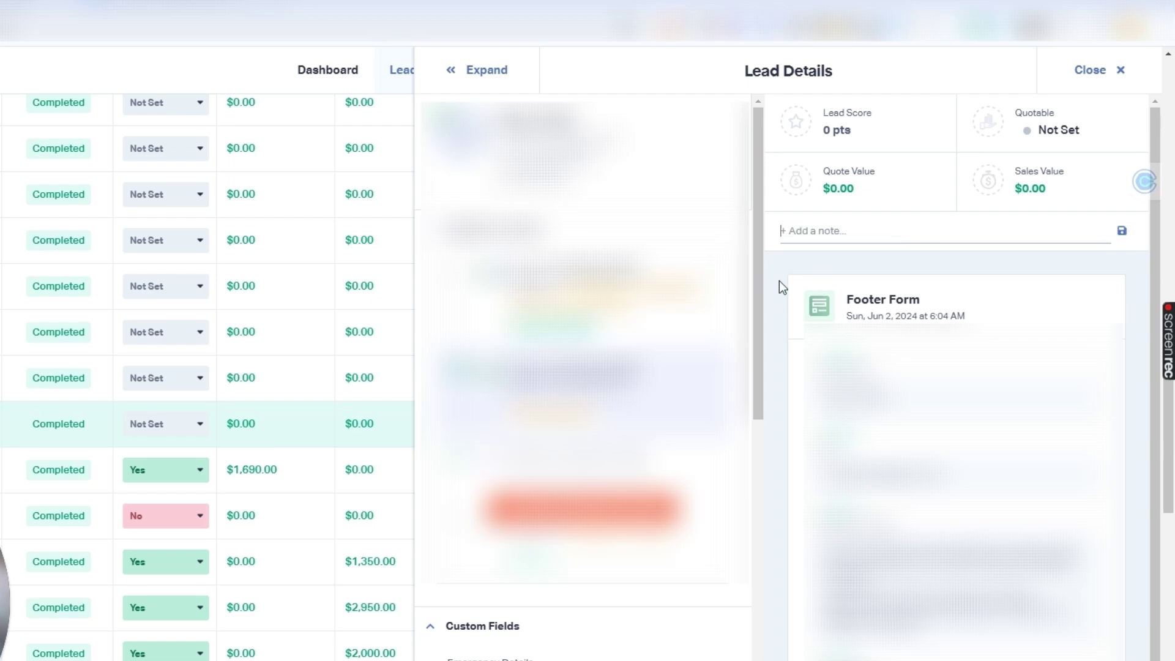
{"action": "scroll", "coordinate": [582, 367], "scroll_direction": "down", "scroll_amount": 10}
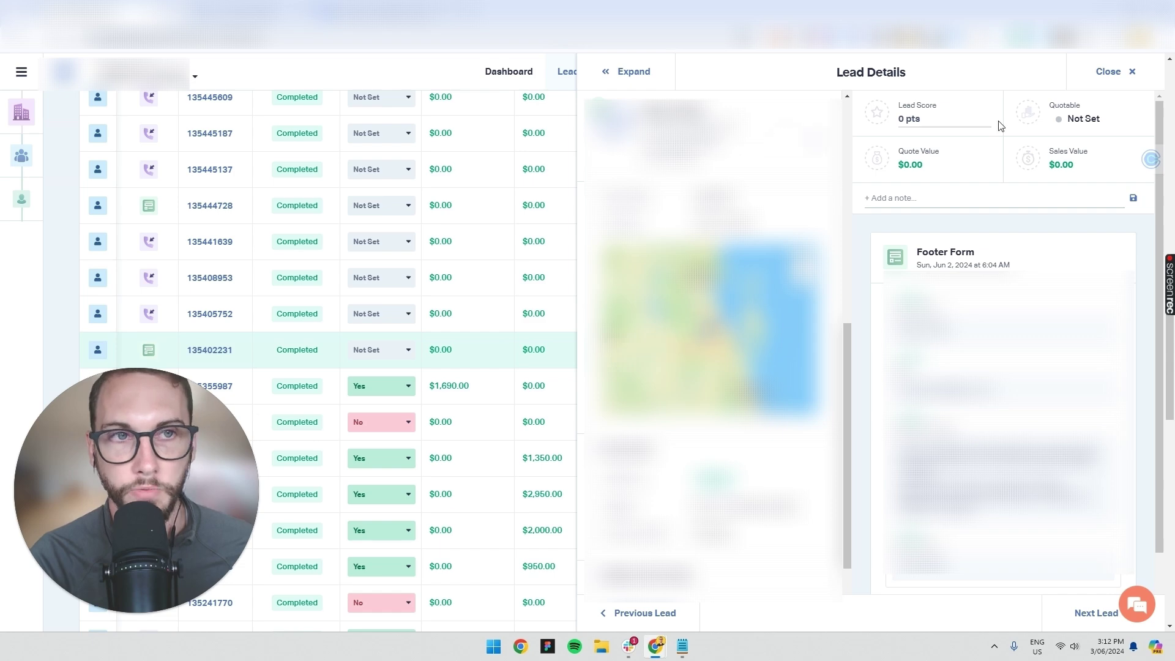
{"action": "left_click", "coordinate": [1120, 80]}
{"action": "scroll", "coordinate": [986, 315], "scroll_direction": "down", "scroll_amount": 3}
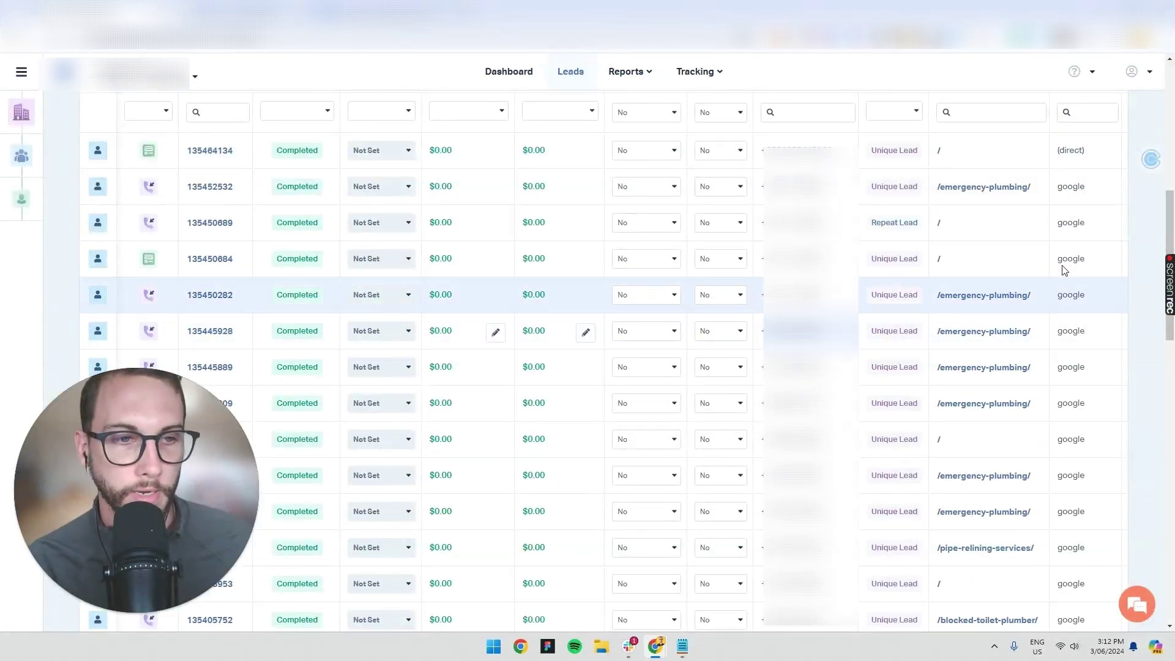
{"action": "scroll", "coordinate": [667, 420], "scroll_direction": "down", "scroll_amount": 3}
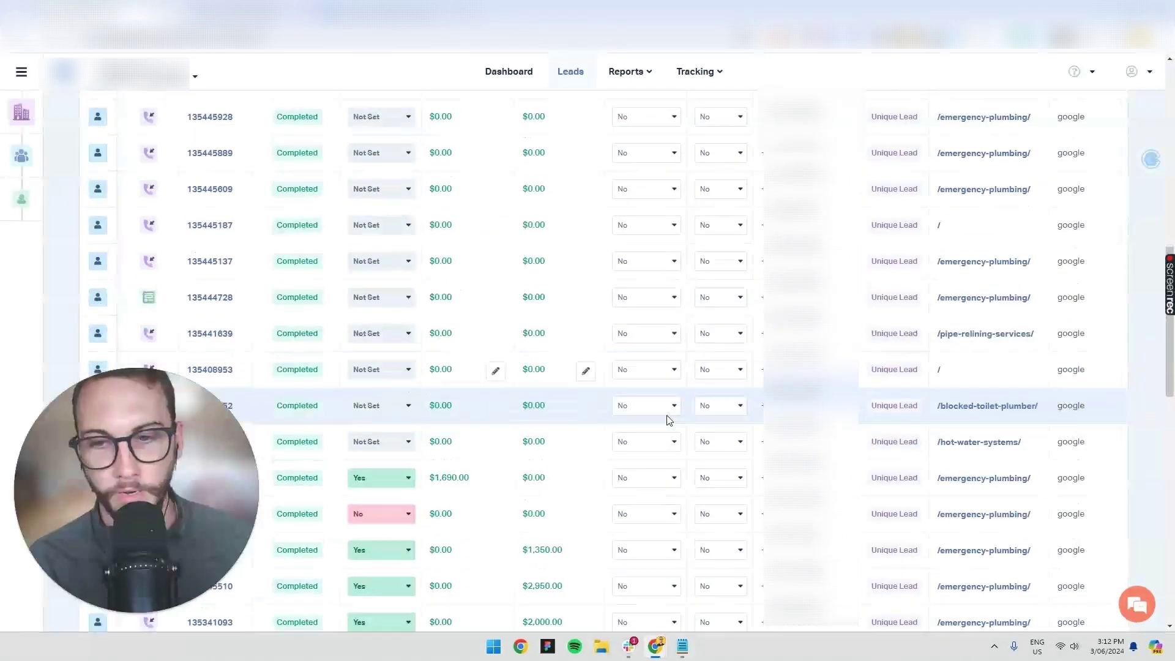
{"action": "scroll", "coordinate": [1101, 318], "scroll_direction": "down", "scroll_amount": 10}
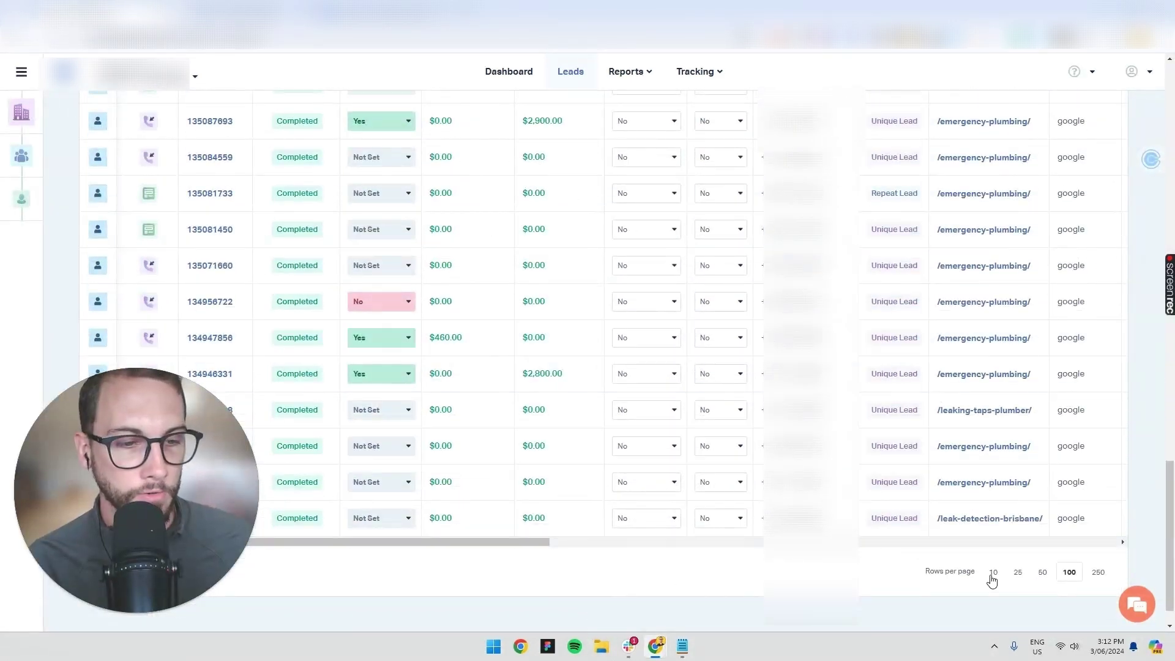
{"action": "left_click", "coordinate": [1018, 572]}
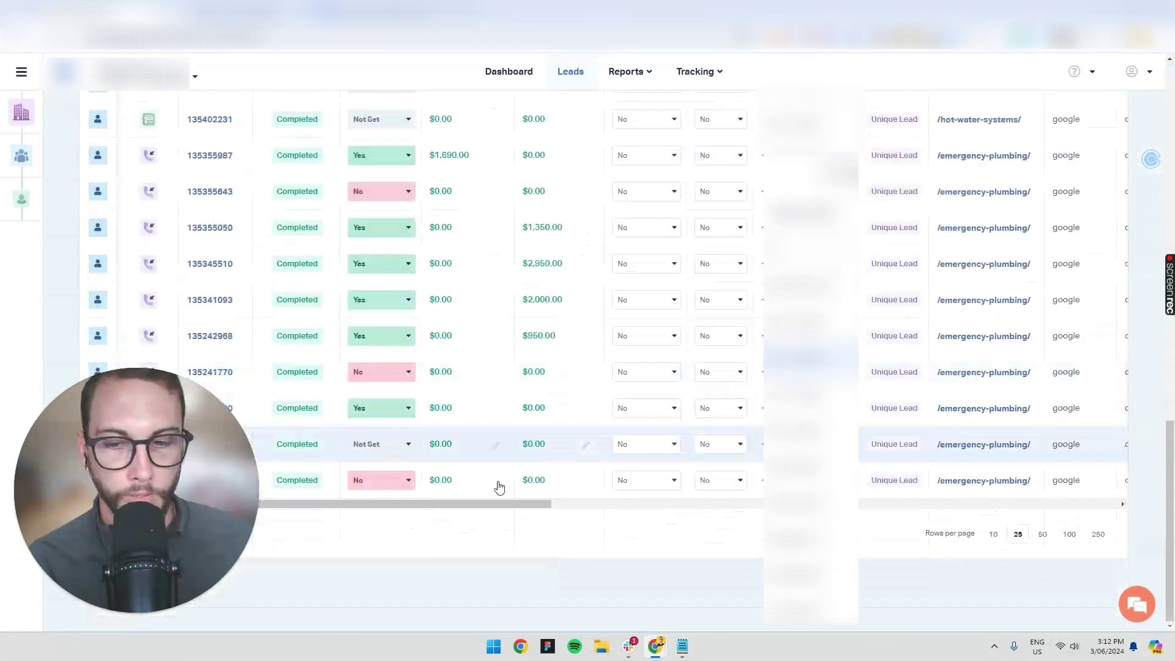
{"action": "left_click_drag", "start_coordinate": [506, 506], "coordinate": [704, 506]}
{"action": "scroll", "coordinate": [724, 399], "scroll_direction": "up", "scroll_amount": 3}
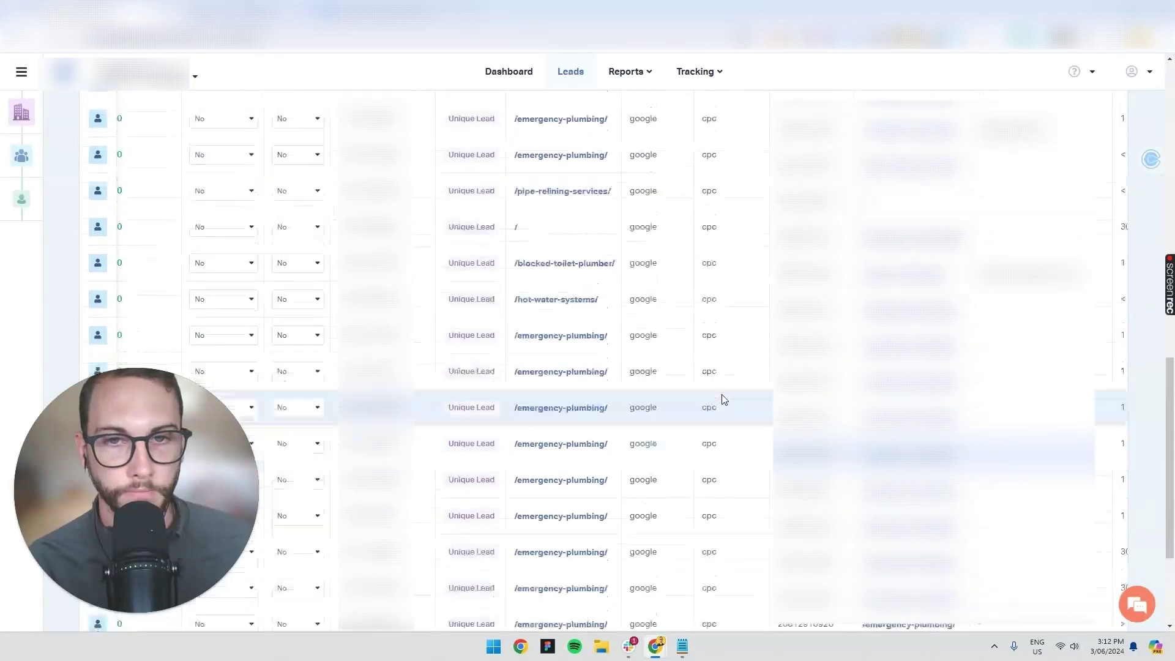
{"action": "scroll", "coordinate": [723, 399], "scroll_direction": "up", "scroll_amount": 10}
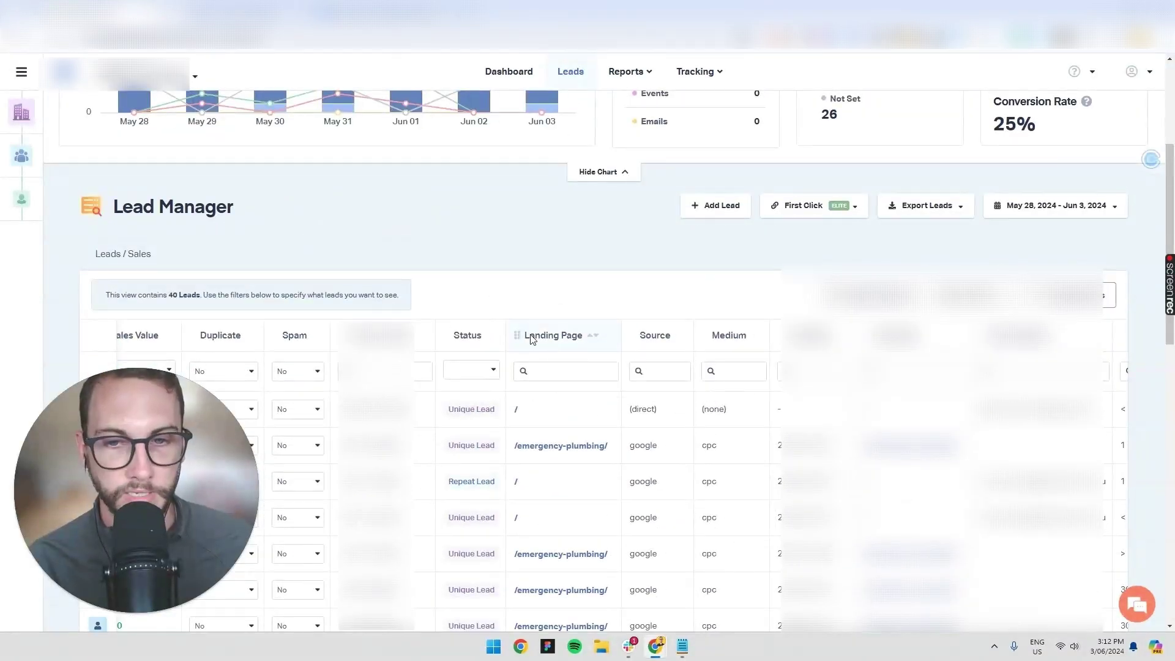
{"action": "mouse_move", "coordinate": [517, 333]}
{"action": "left_mouse_down"}
{"action": "mouse_move", "coordinate": [428, 341]}
{"action": "mouse_move", "coordinate": [522, 332]}
{"action": "left_mouse_up"}
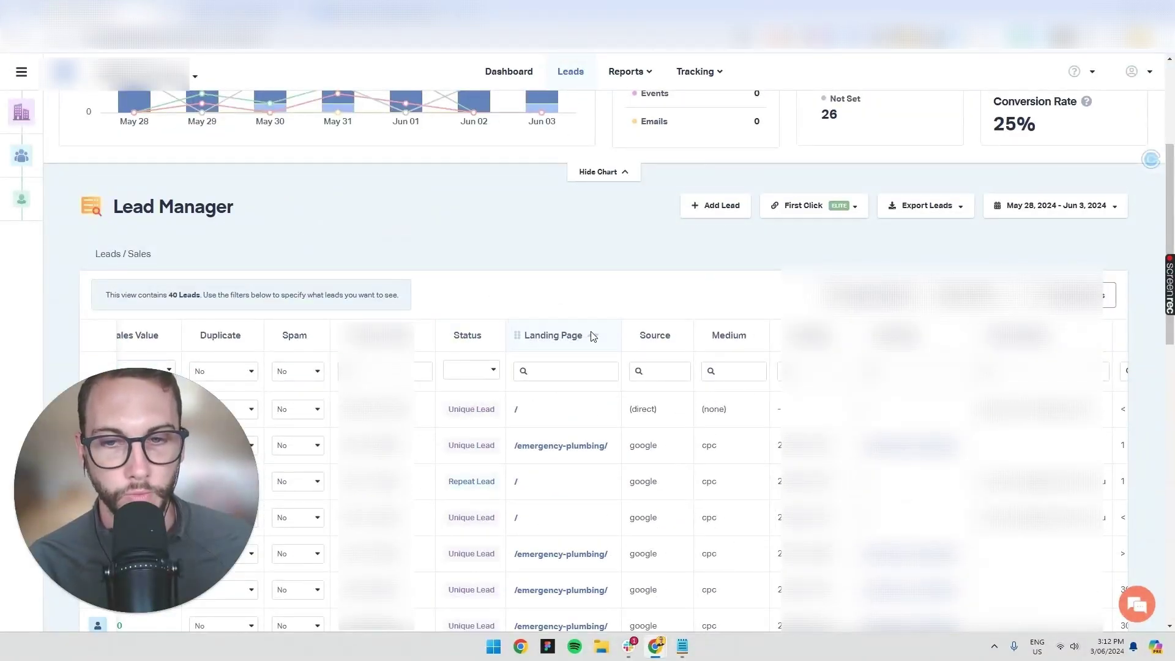
{"action": "scroll", "coordinate": [898, 169], "scroll_direction": "down", "scroll_amount": 2}
{"action": "left_click", "coordinate": [994, 174]}
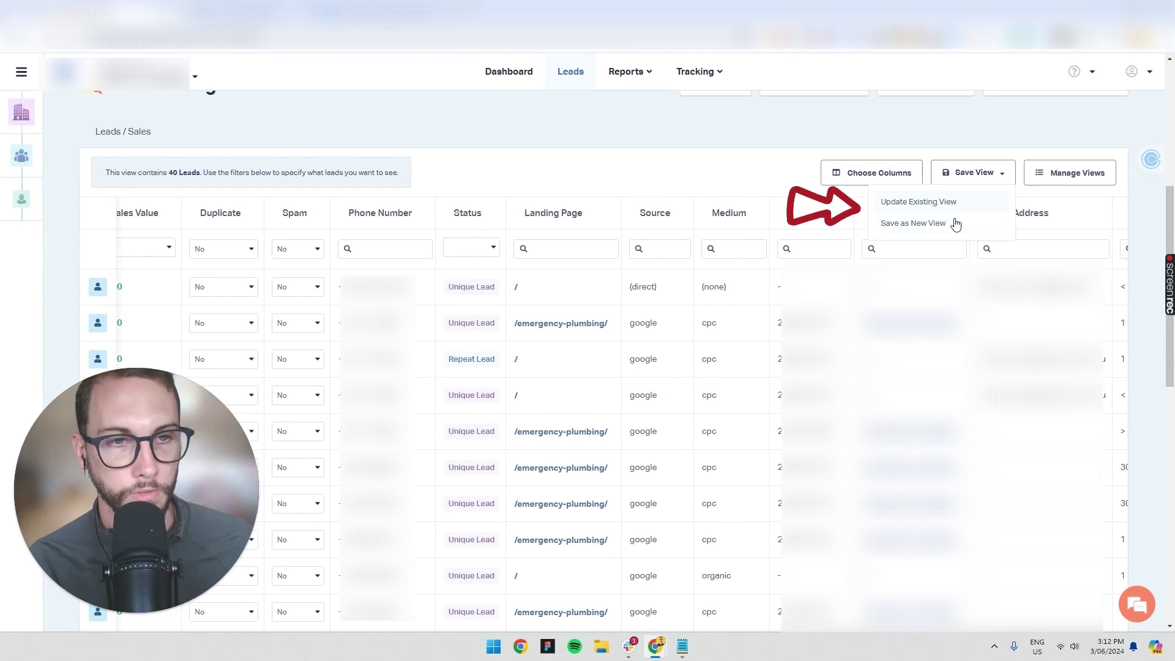
{"action": "left_click", "coordinate": [759, 175]}
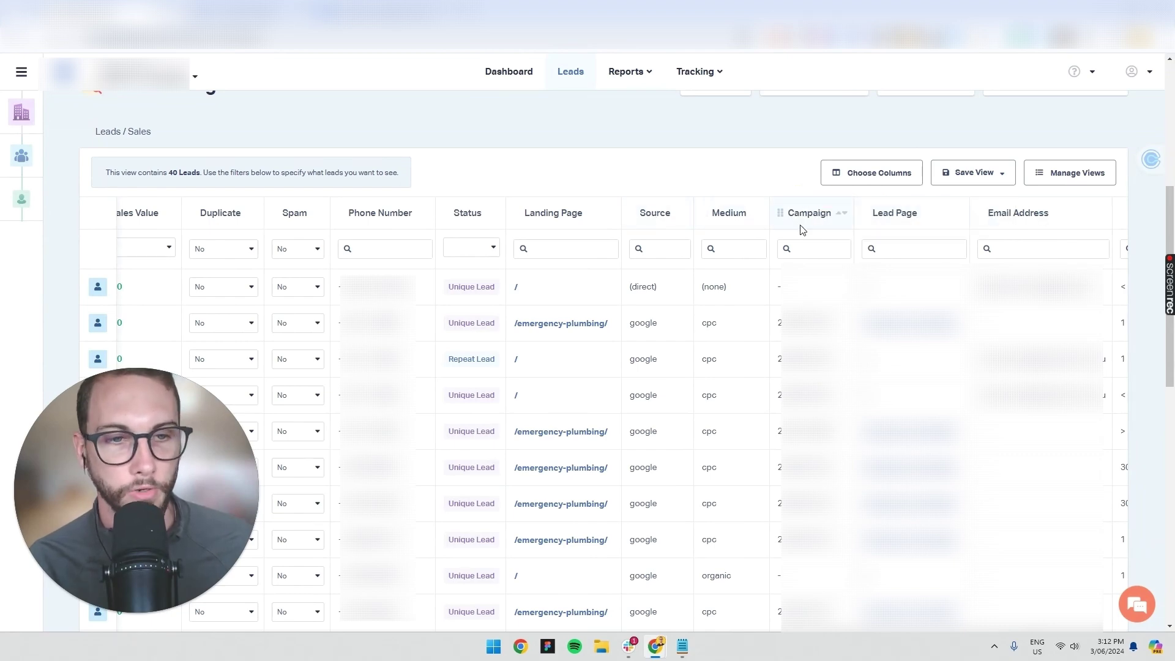
{"action": "scroll", "coordinate": [803, 230], "scroll_direction": "down", "scroll_amount": 6}
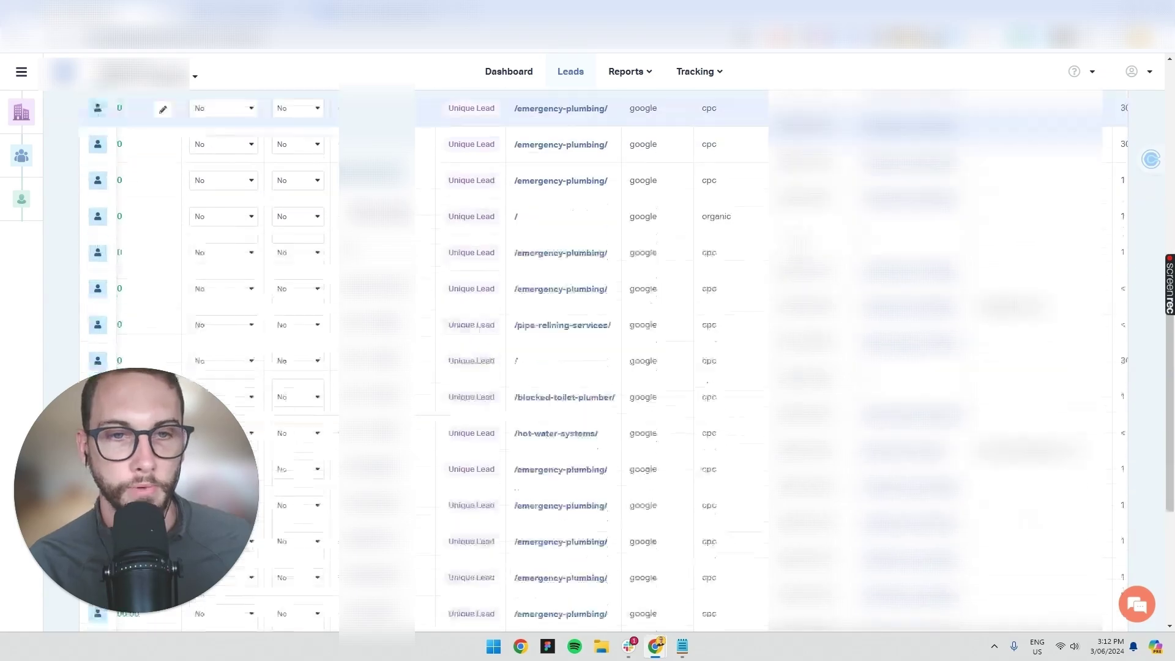
{"action": "scroll", "coordinate": [803, 229], "scroll_direction": "down", "scroll_amount": 2}
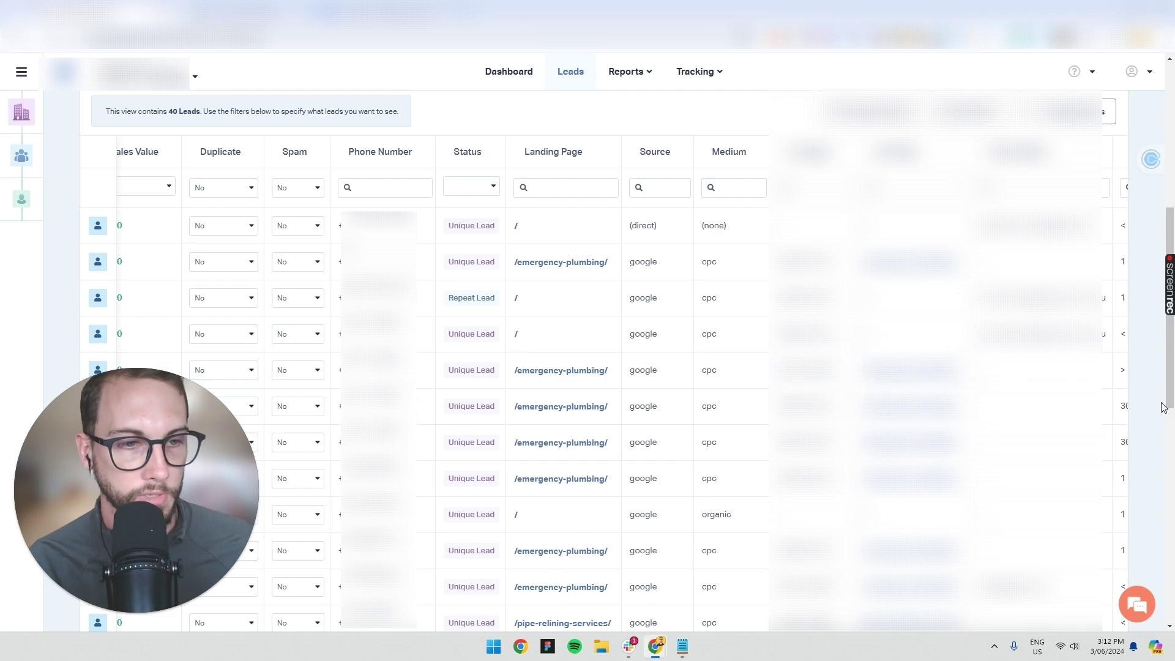
{"action": "scroll", "coordinate": [1163, 407], "scroll_direction": "down", "scroll_amount": 10}
{"action": "left_click_drag", "start_coordinate": [729, 508], "coordinate": [358, 519]}
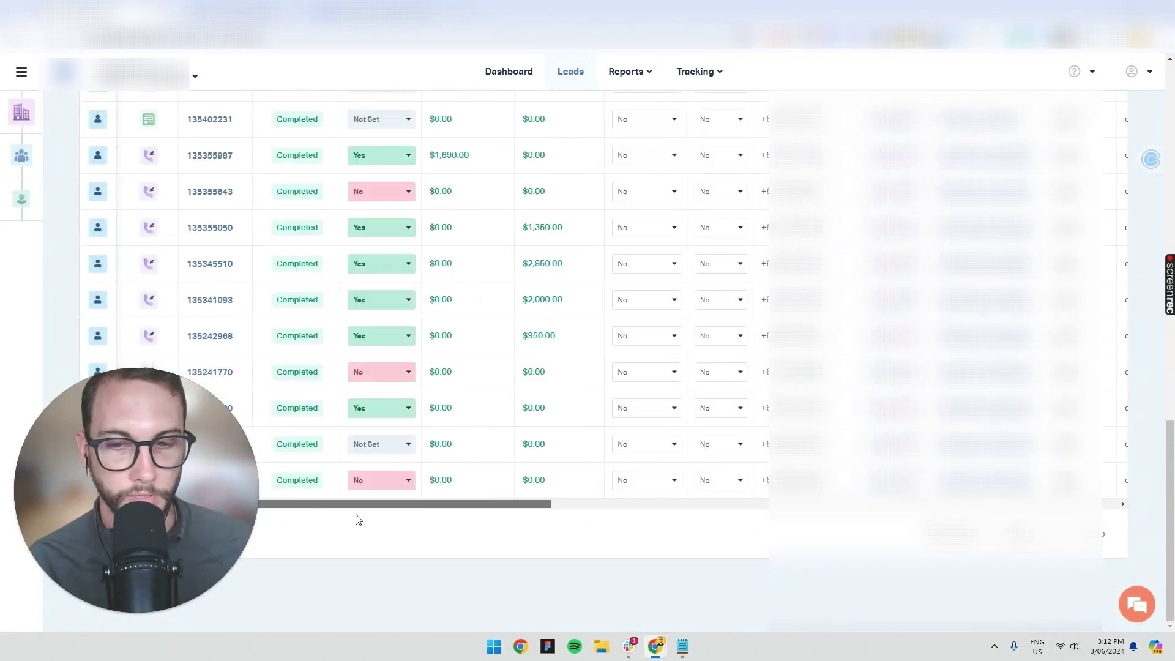
{"action": "scroll", "coordinate": [295, 302], "scroll_direction": "up", "scroll_amount": 15}
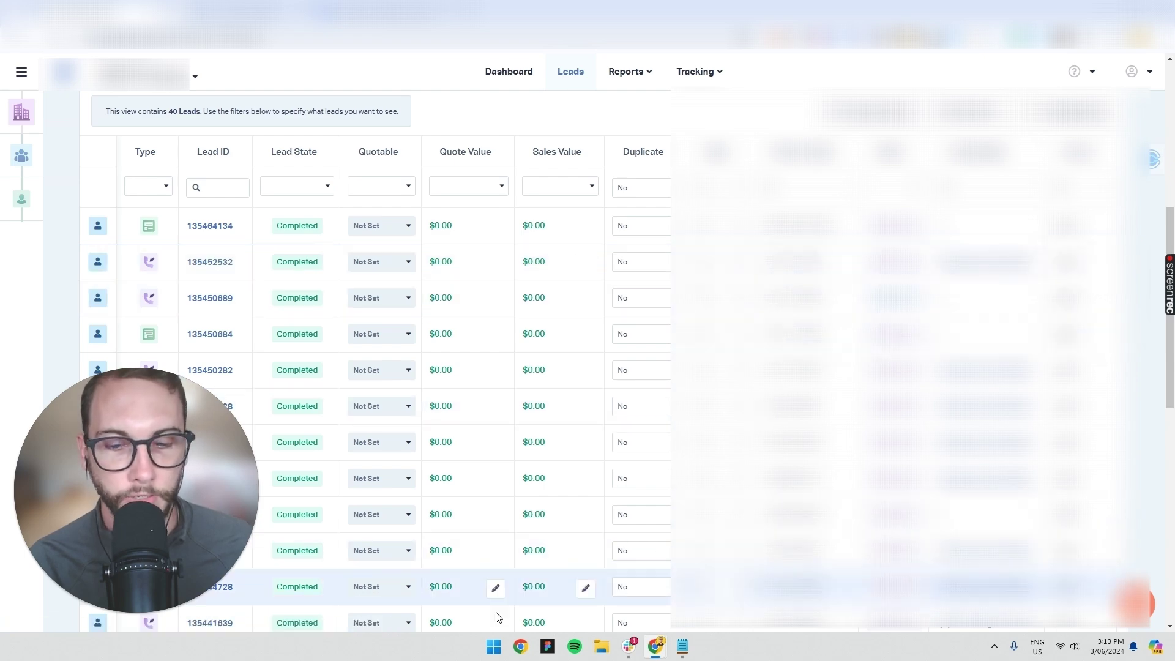
Highlight the cpc medium and google/organic source cells in the leads table
{"action": "scroll", "coordinate": [490, 367], "scroll_direction": "down", "scroll_amount": 5}
{"action": "scroll", "coordinate": [489, 368], "scroll_direction": "down", "scroll_amount": 5}
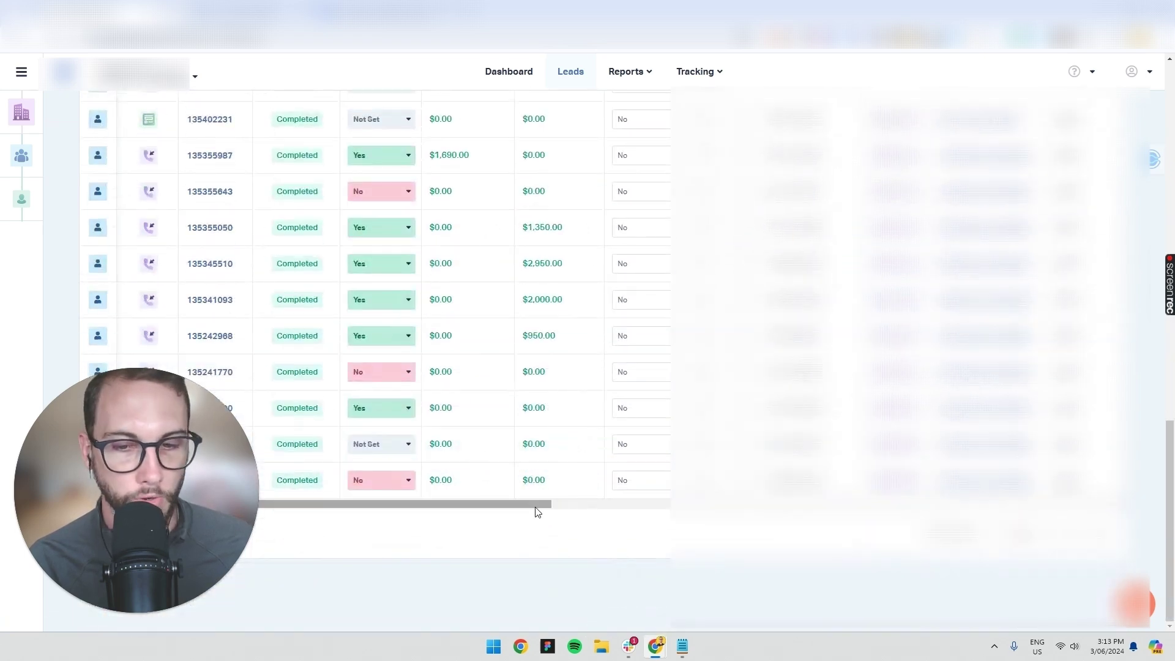
{"action": "left_click_drag", "start_coordinate": [537, 503], "coordinate": [768, 504]}
{"action": "scroll", "coordinate": [489, 368], "scroll_direction": "up", "scroll_amount": 10}
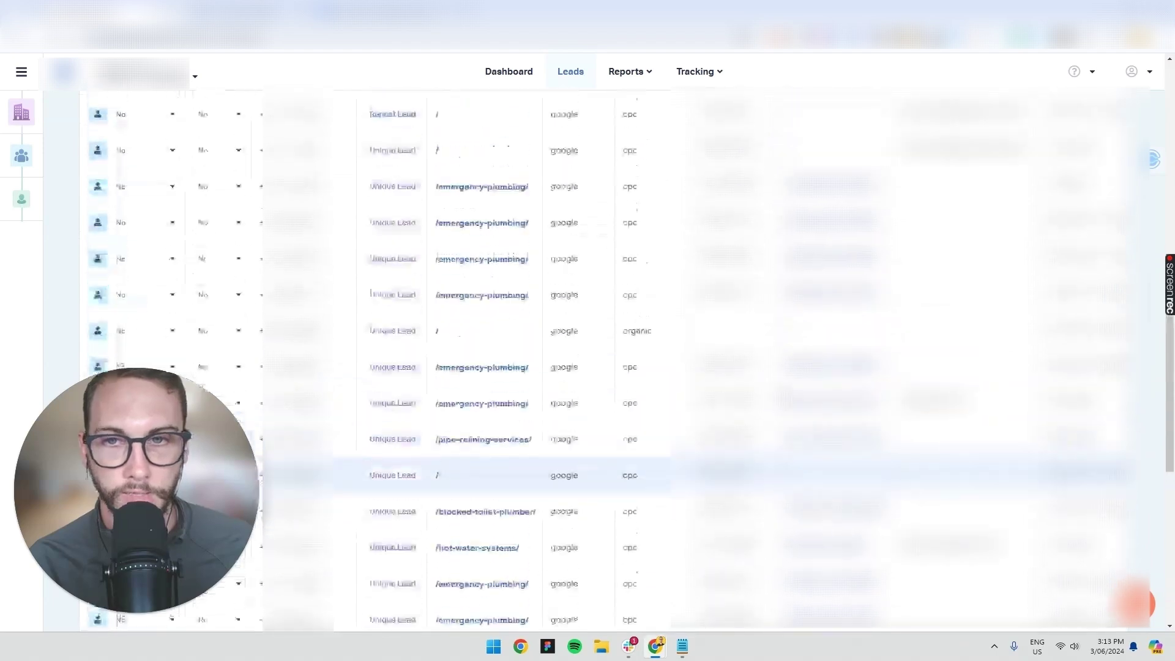
{"action": "scroll", "coordinate": [608, 289], "scroll_direction": "up", "scroll_amount": 1}
{"action": "double_click", "coordinate": [630, 255]}
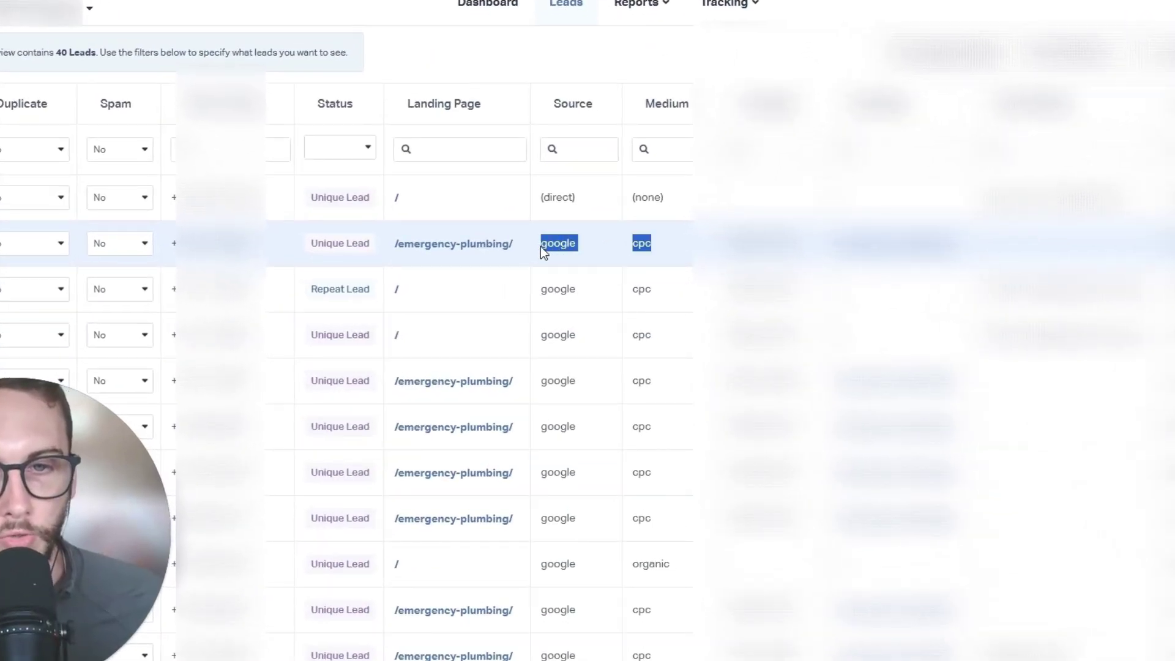
{"action": "left_click", "coordinate": [690, 248]}
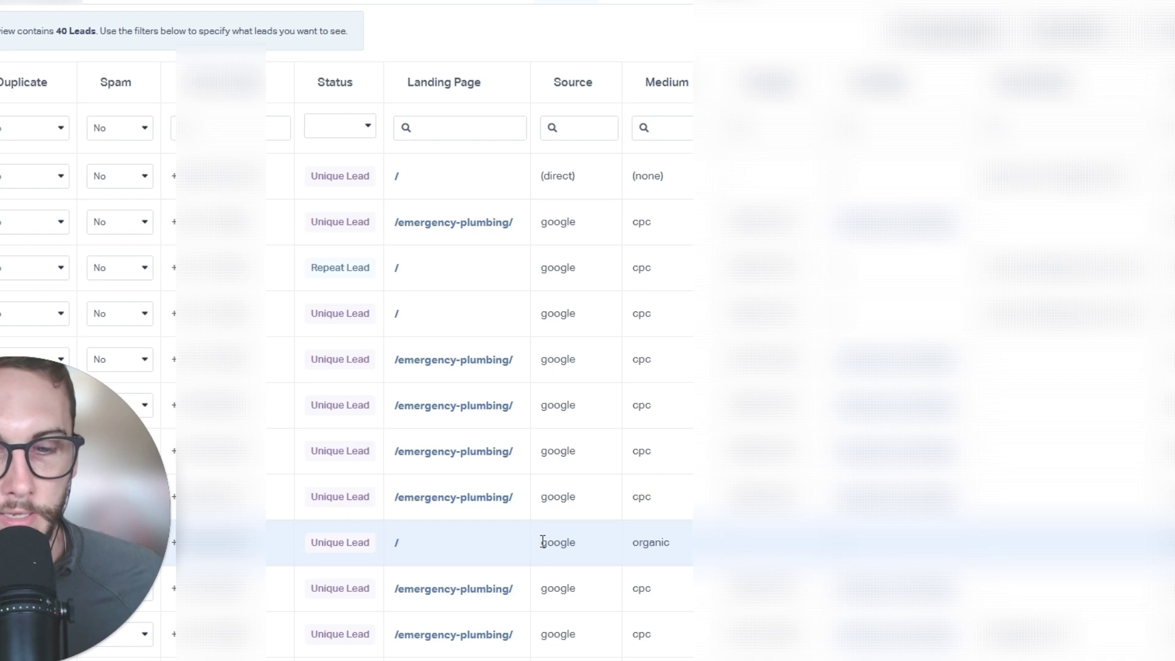
{"action": "left_click_drag", "start_coordinate": [543, 541], "coordinate": [683, 542]}
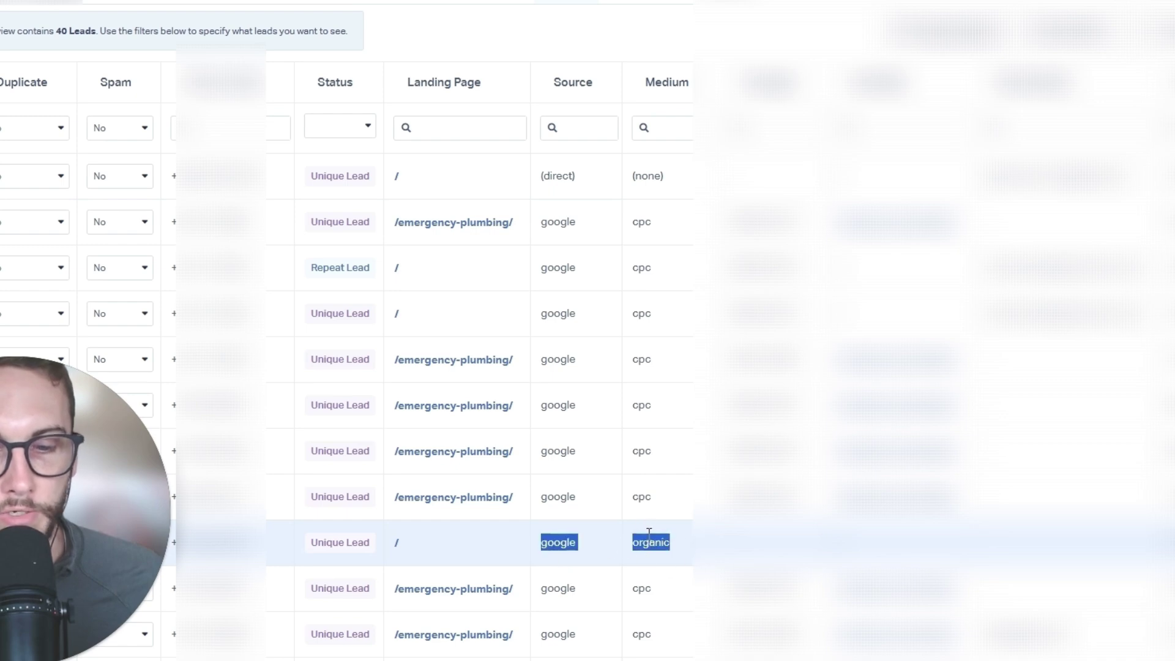
{"action": "left_click", "coordinate": [550, 548]}
{"action": "double_click", "coordinate": [660, 542]}
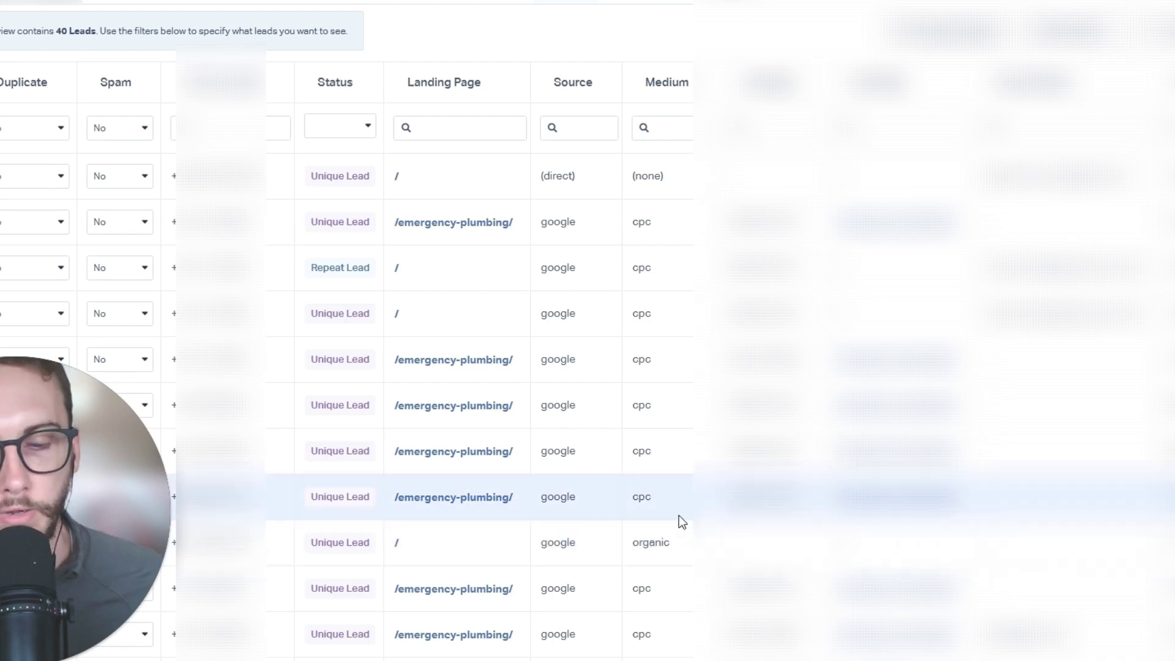
Scroll across the rest of the leads table, then open the Reports list
{"action": "scroll", "coordinate": [677, 519], "scroll_direction": "down", "scroll_amount": 6}
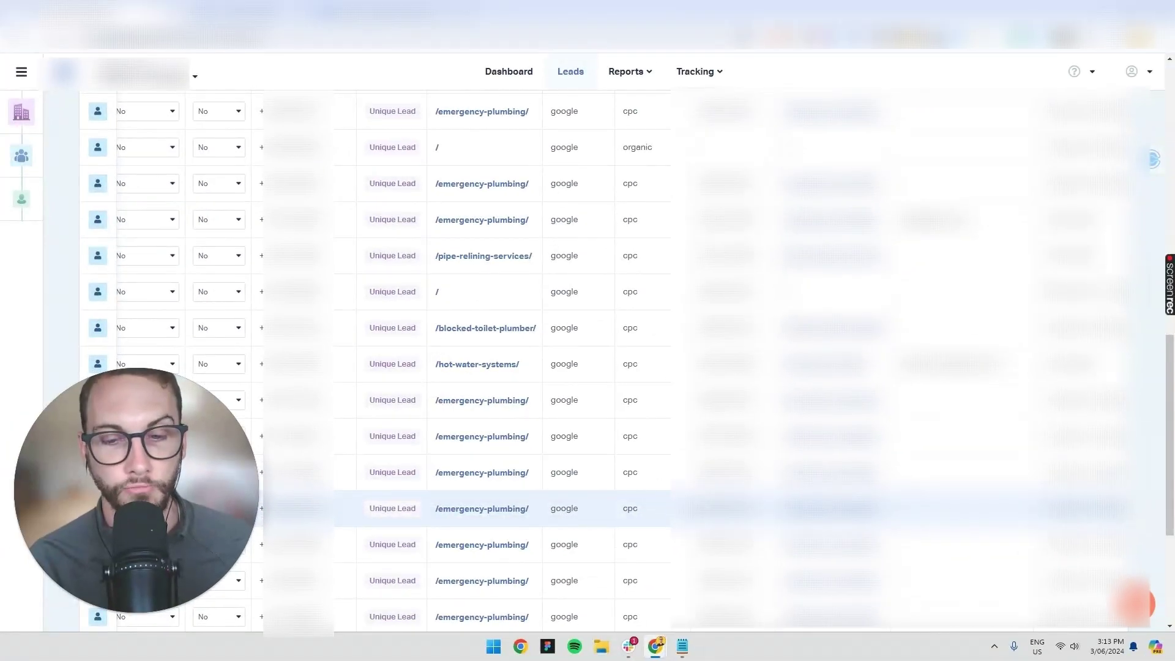
{"action": "scroll", "coordinate": [609, 485], "scroll_direction": "down", "scroll_amount": 3}
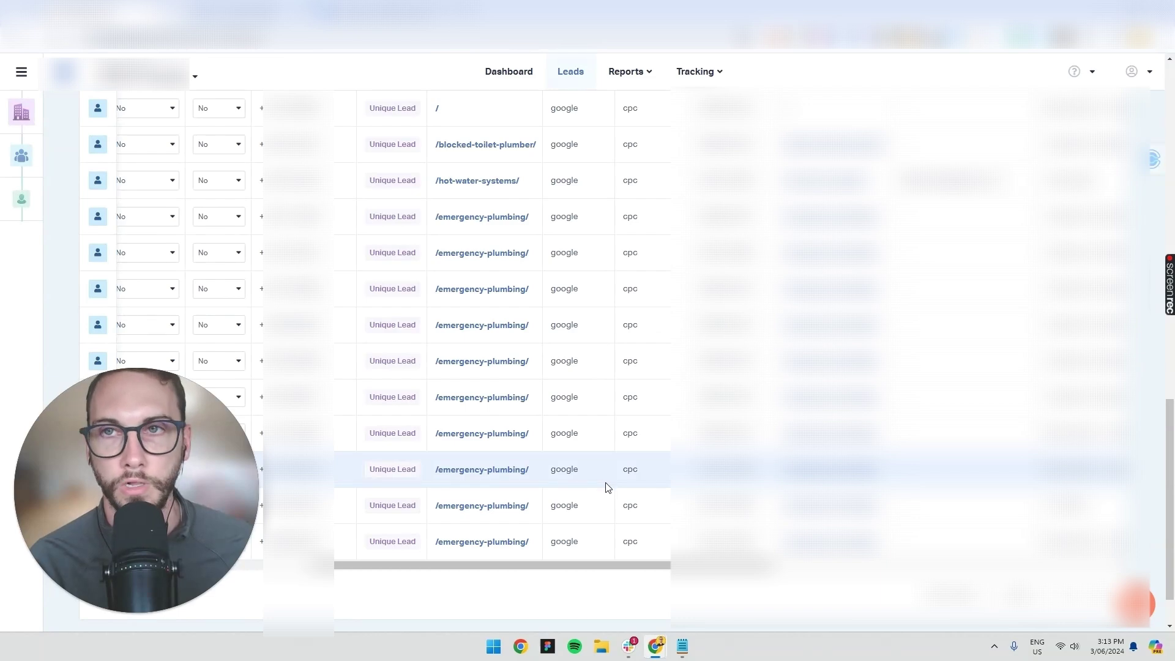
{"action": "scroll", "coordinate": [643, 401], "scroll_direction": "up", "scroll_amount": 10}
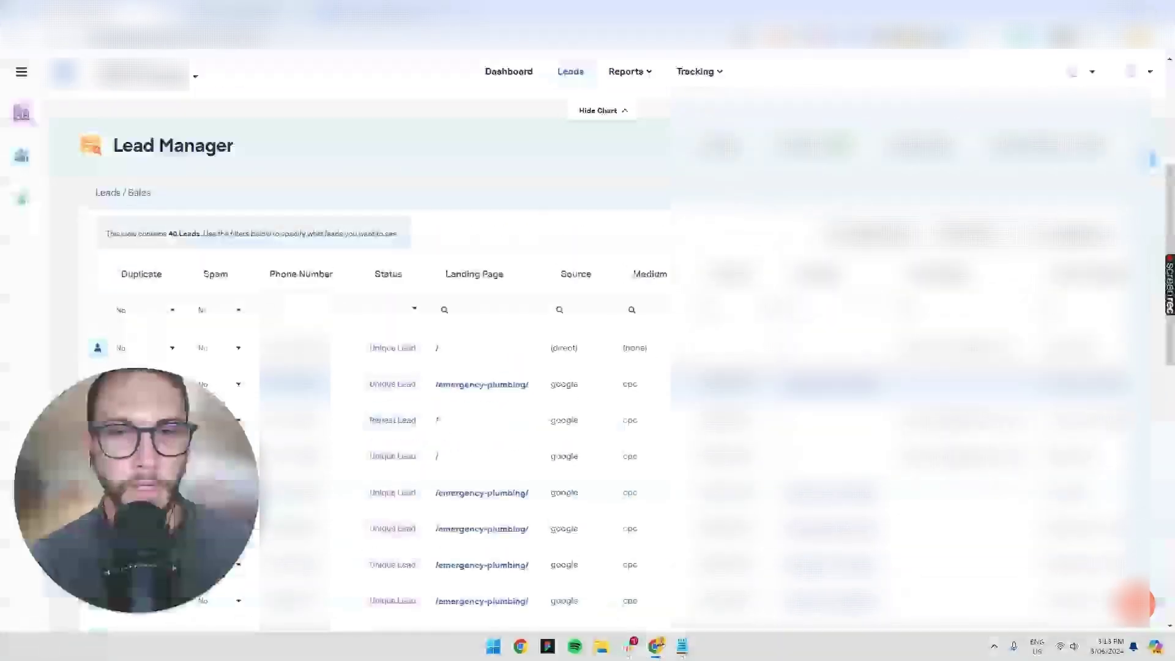
{"action": "scroll", "coordinate": [563, 422], "scroll_direction": "down", "scroll_amount": 2}
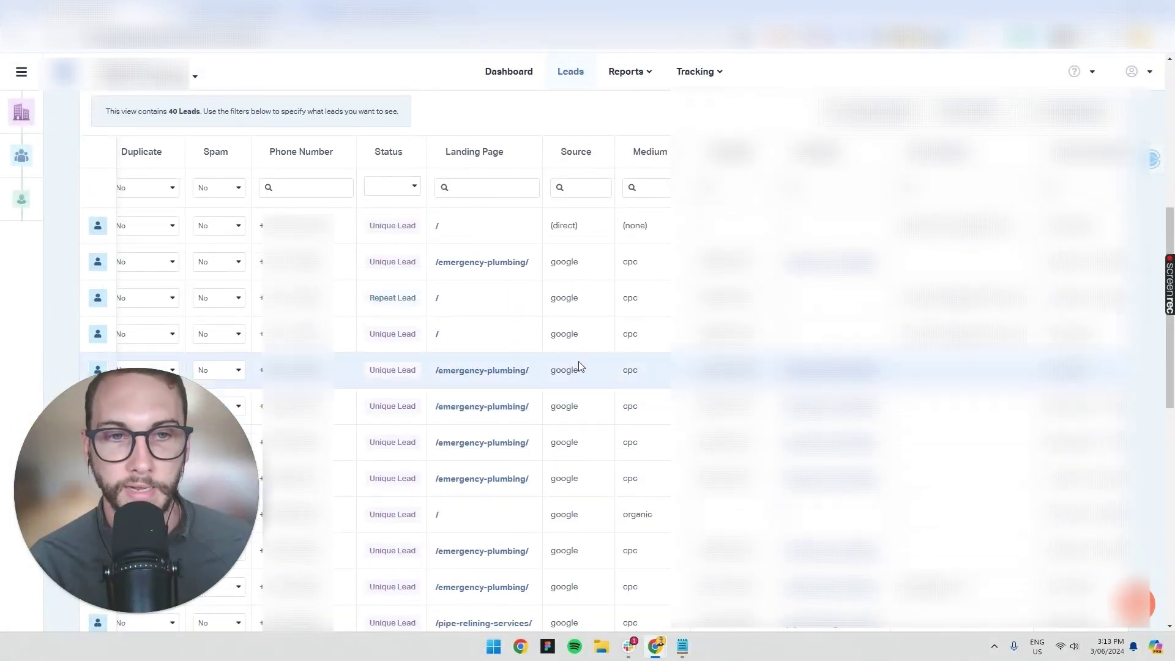
{"action": "scroll", "coordinate": [585, 383], "scroll_direction": "down", "scroll_amount": 5}
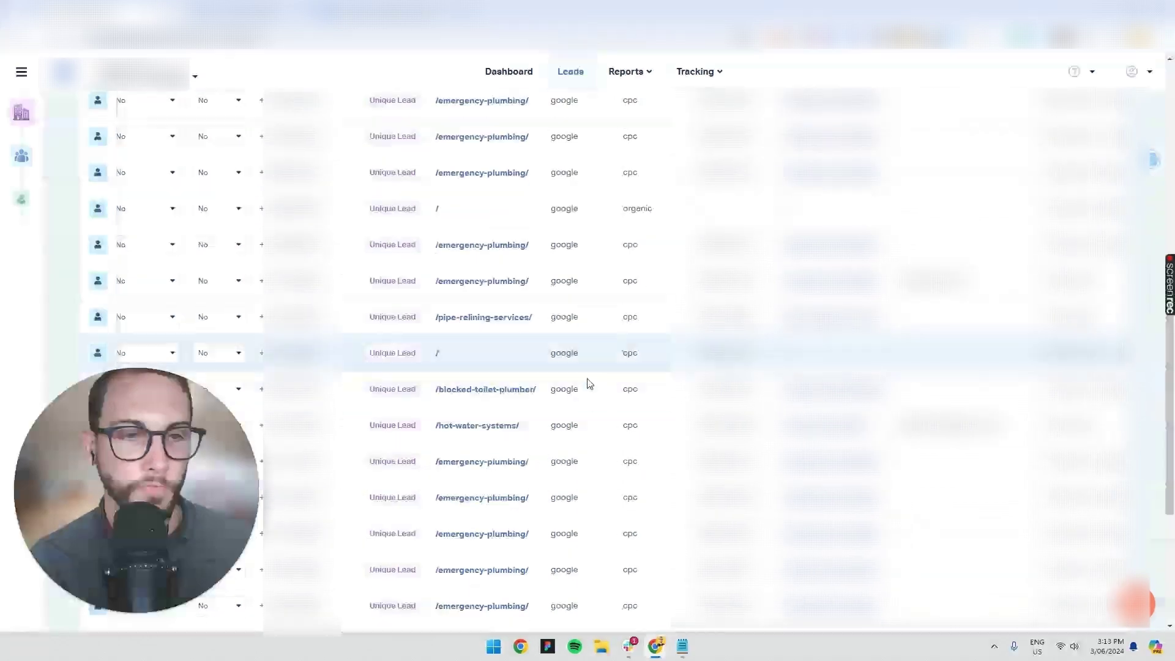
{"action": "scroll", "coordinate": [595, 569], "scroll_direction": "right", "scroll_amount": 5}
{"action": "scroll", "coordinate": [587, 361], "scroll_direction": "up", "scroll_amount": 8}
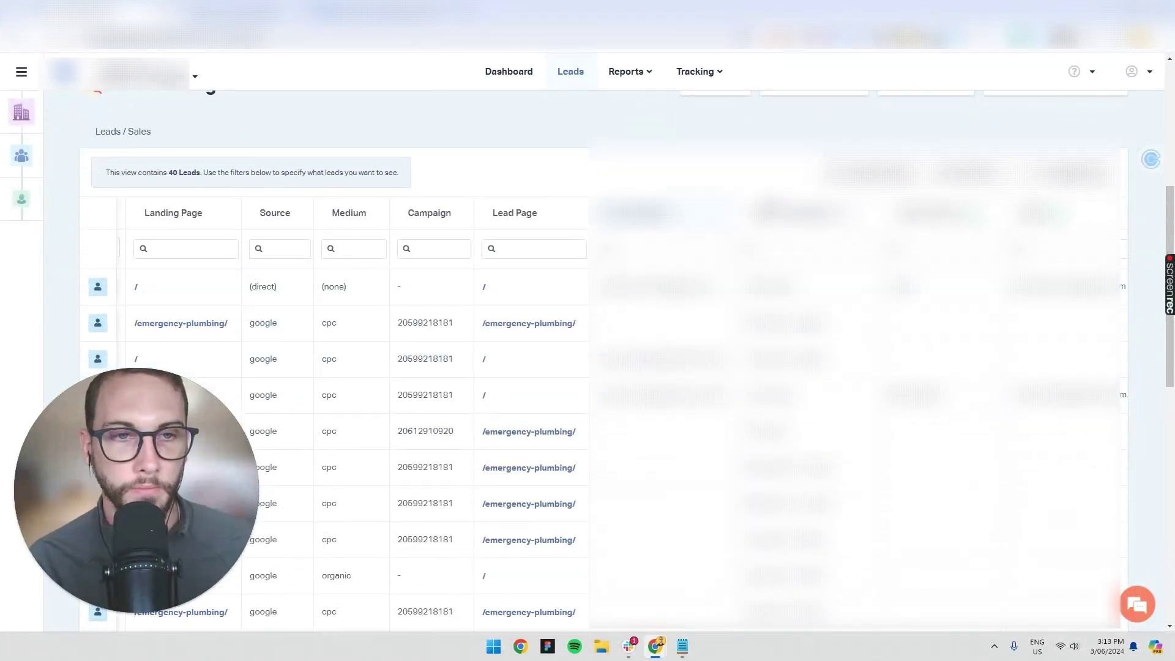
{"action": "scroll", "coordinate": [1123, 212], "scroll_direction": "down", "scroll_amount": 5}
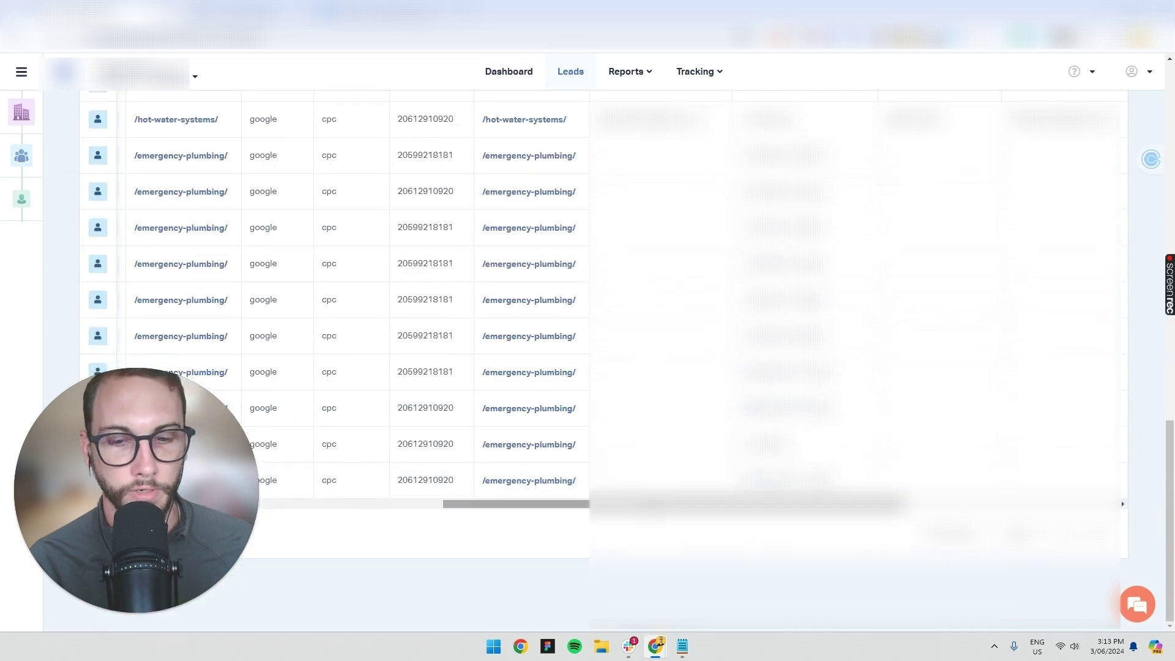
{"action": "scroll", "coordinate": [587, 294], "scroll_direction": "right", "scroll_amount": 5}
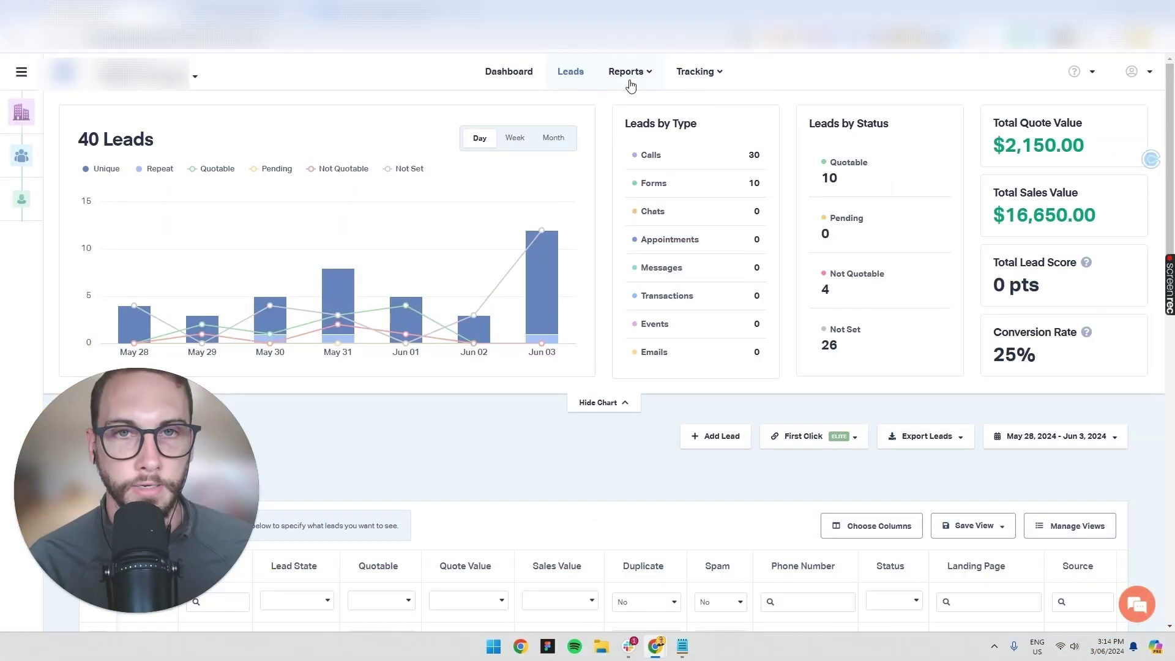
{"action": "left_click", "coordinate": [629, 82]}
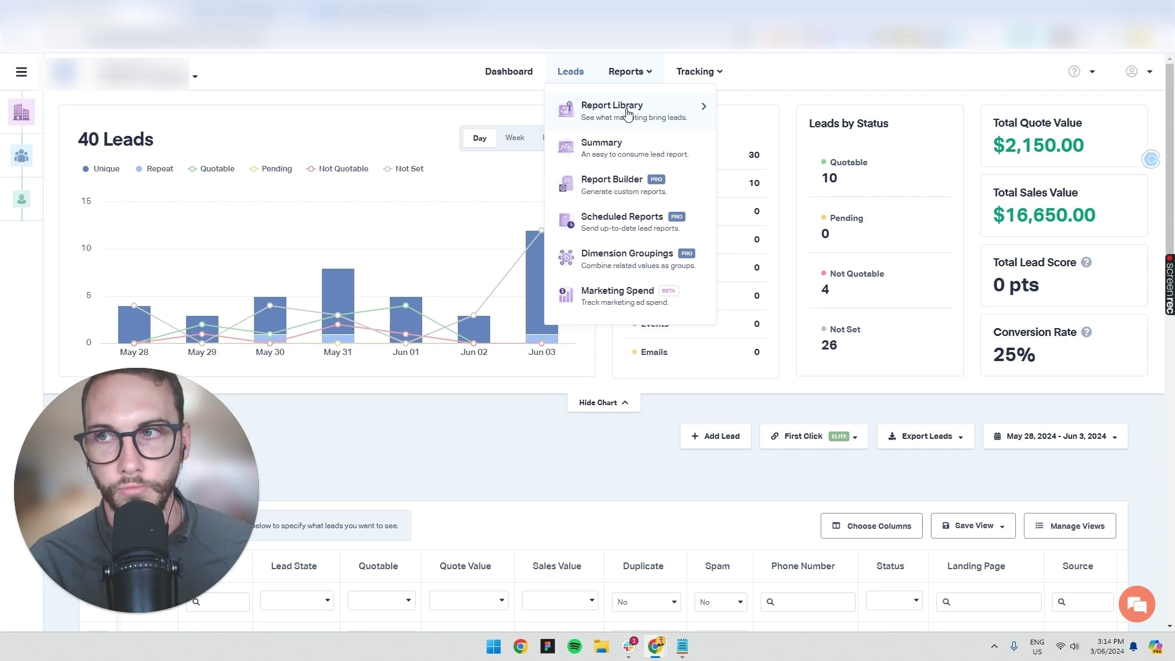
Open Leads by Source from the Report Library's Popular Reports
{"action": "left_click", "coordinate": [628, 113]}
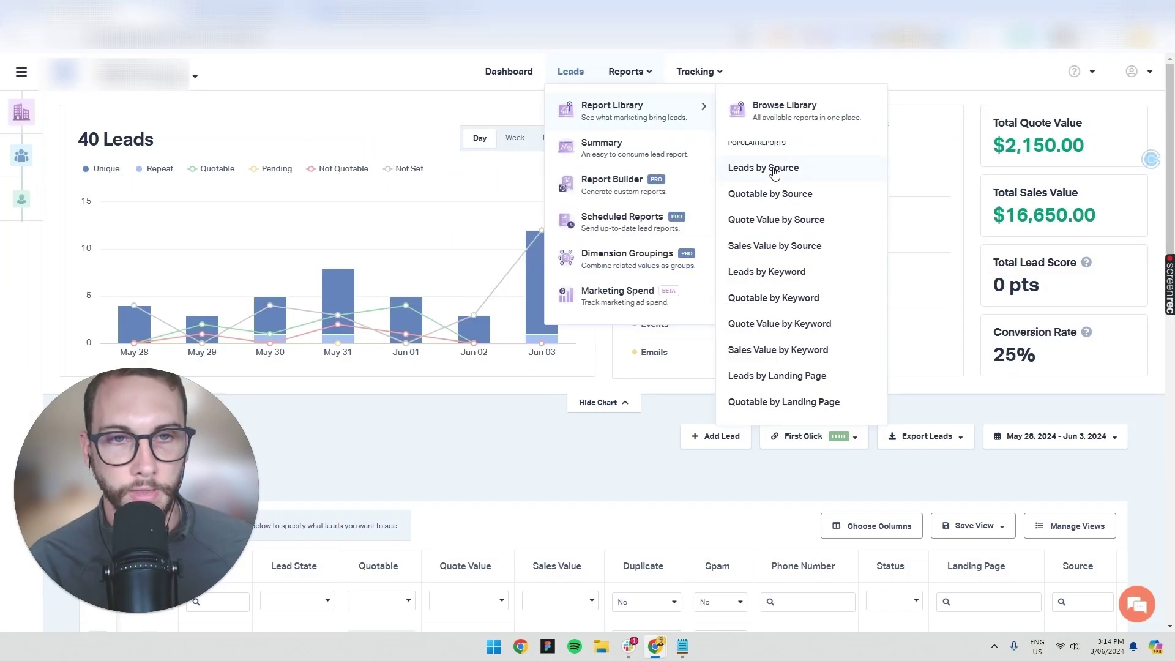
{"action": "mouse_move", "coordinate": [572, 207]}
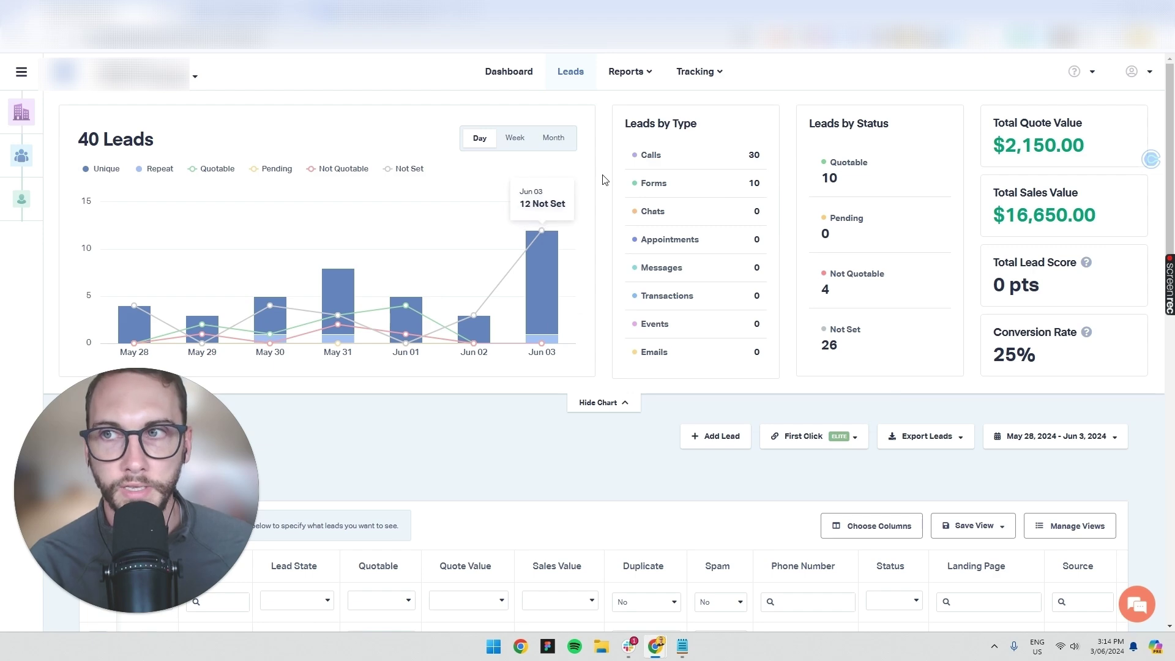
{"action": "mouse_move", "coordinate": [490, 274]}
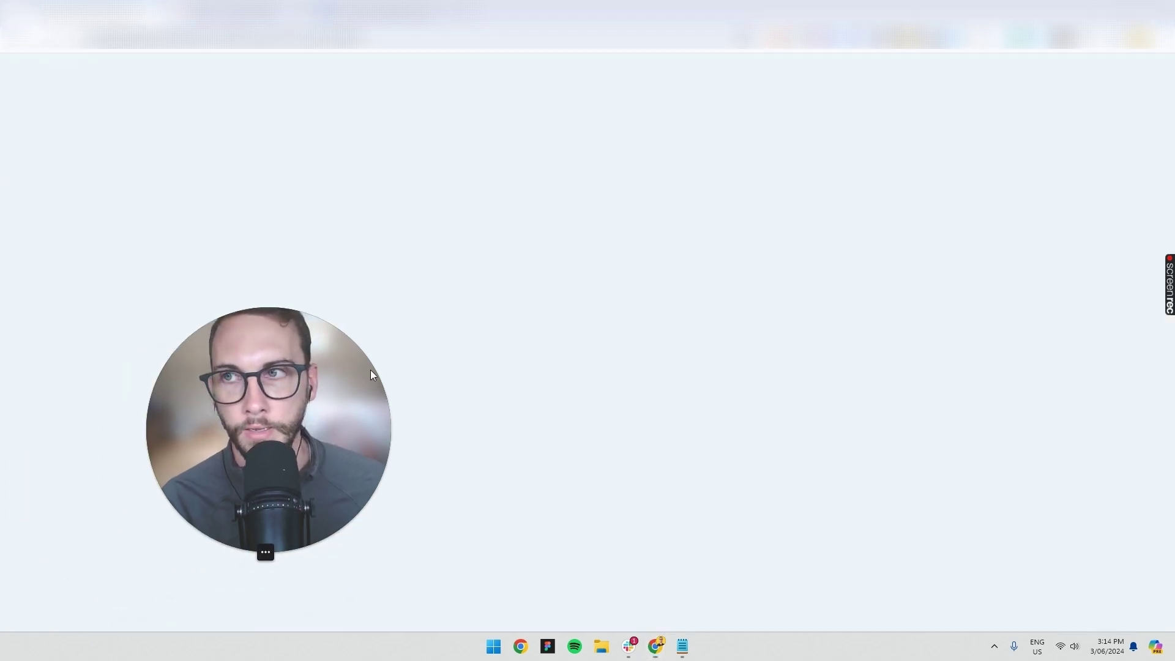
Turn on date comparison against the previous seven days and highlight the 43% rise in calls
{"action": "scroll", "coordinate": [640, 165], "scroll_direction": "down", "scroll_amount": 5}
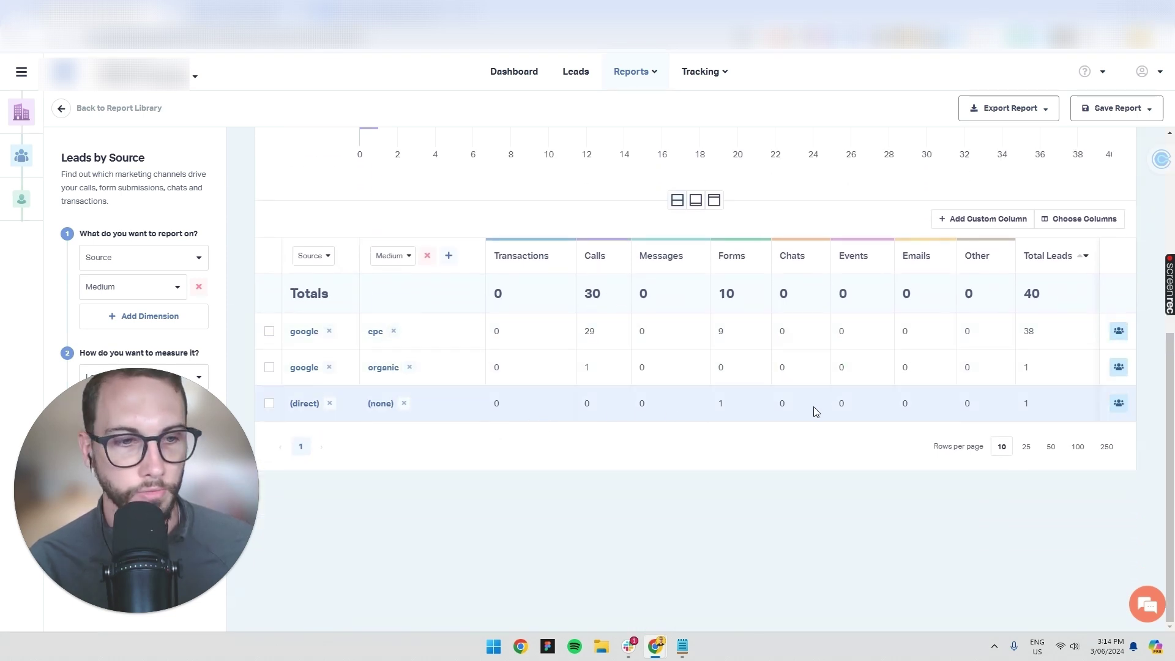
{"action": "scroll", "coordinate": [795, 409], "scroll_direction": "up", "scroll_amount": 2}
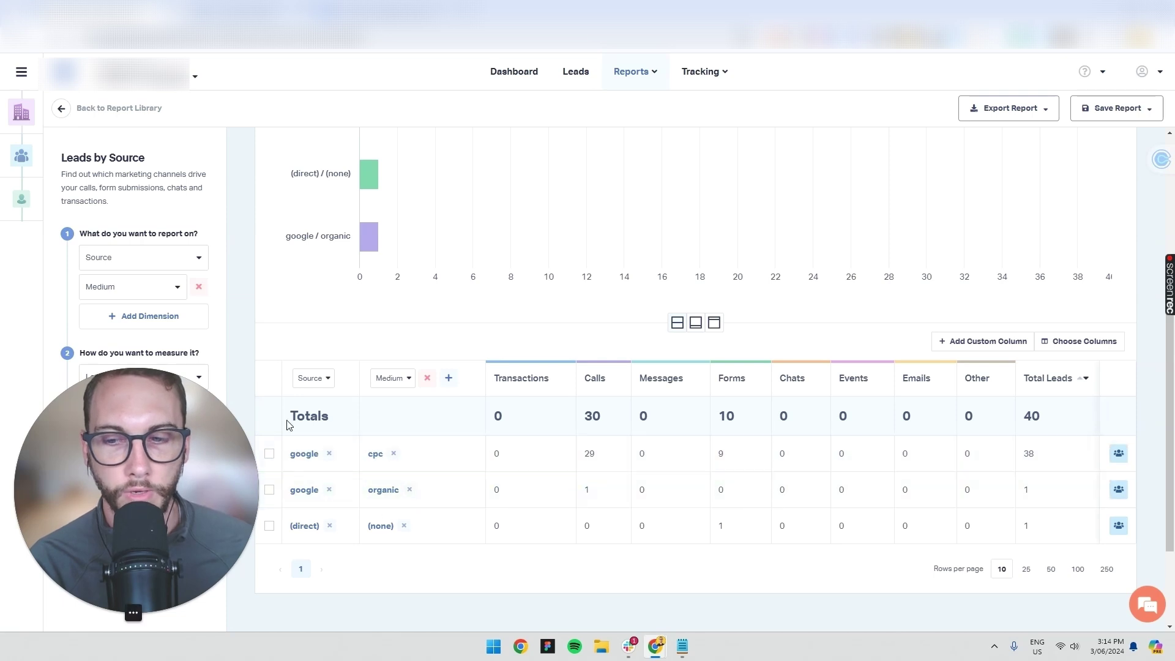
{"action": "scroll", "coordinate": [416, 430], "scroll_direction": "up", "scroll_amount": 4}
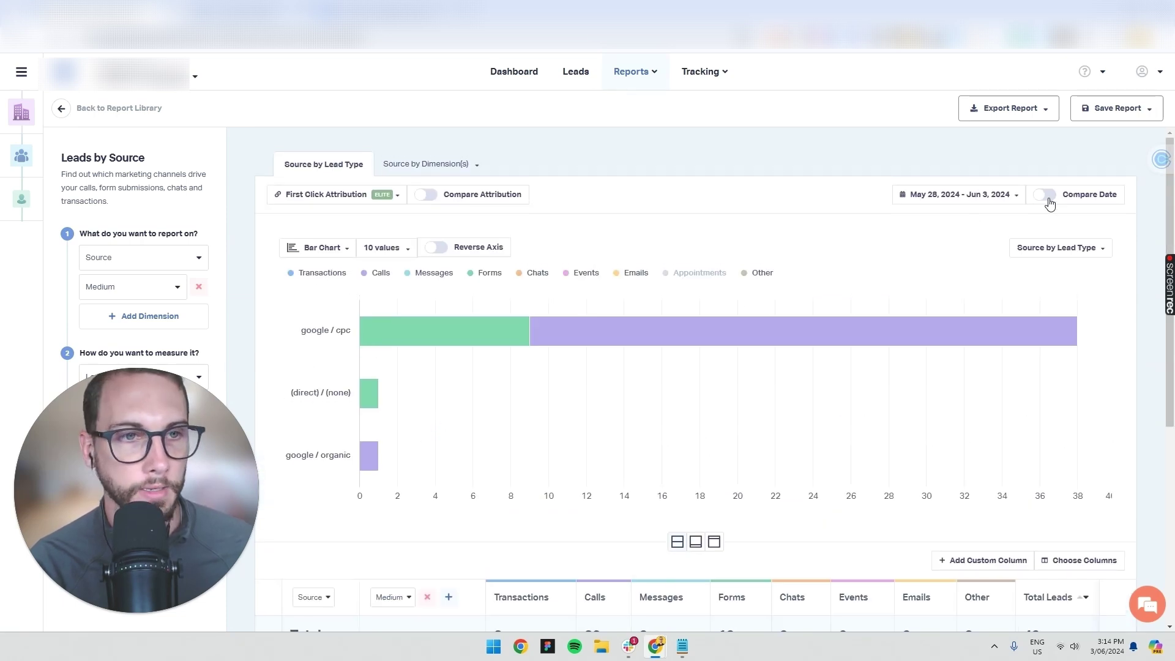
{"action": "left_click", "coordinate": [977, 204]}
{"action": "left_click", "coordinate": [903, 270]}
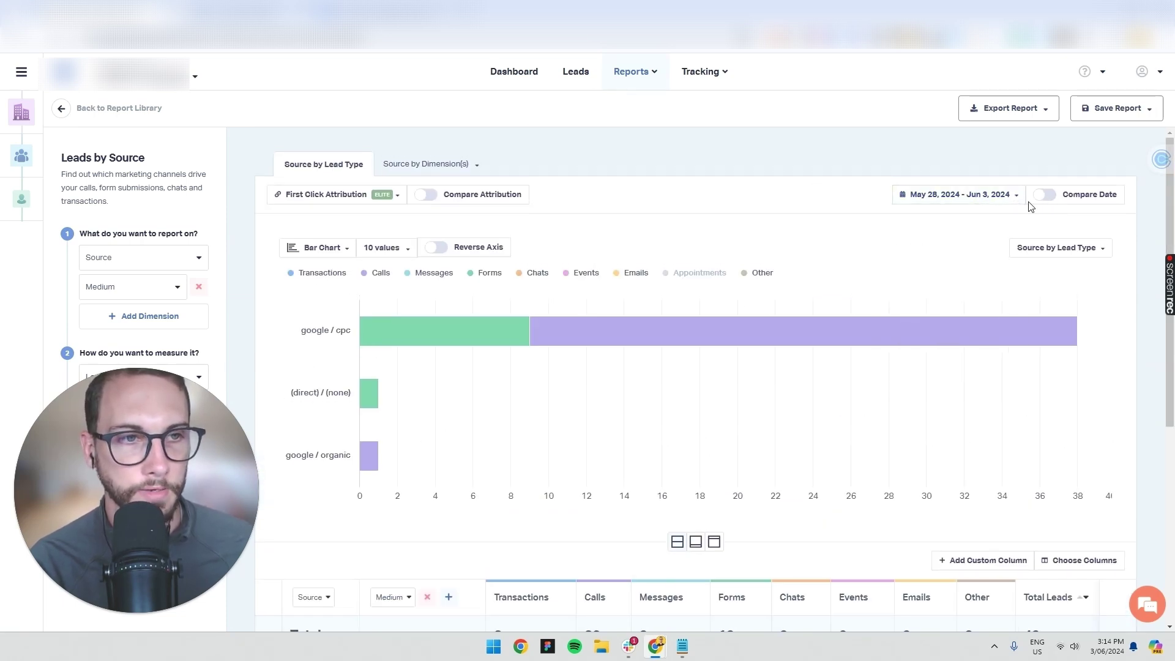
{"action": "scroll", "coordinate": [638, 210], "scroll_direction": "down", "scroll_amount": 3}
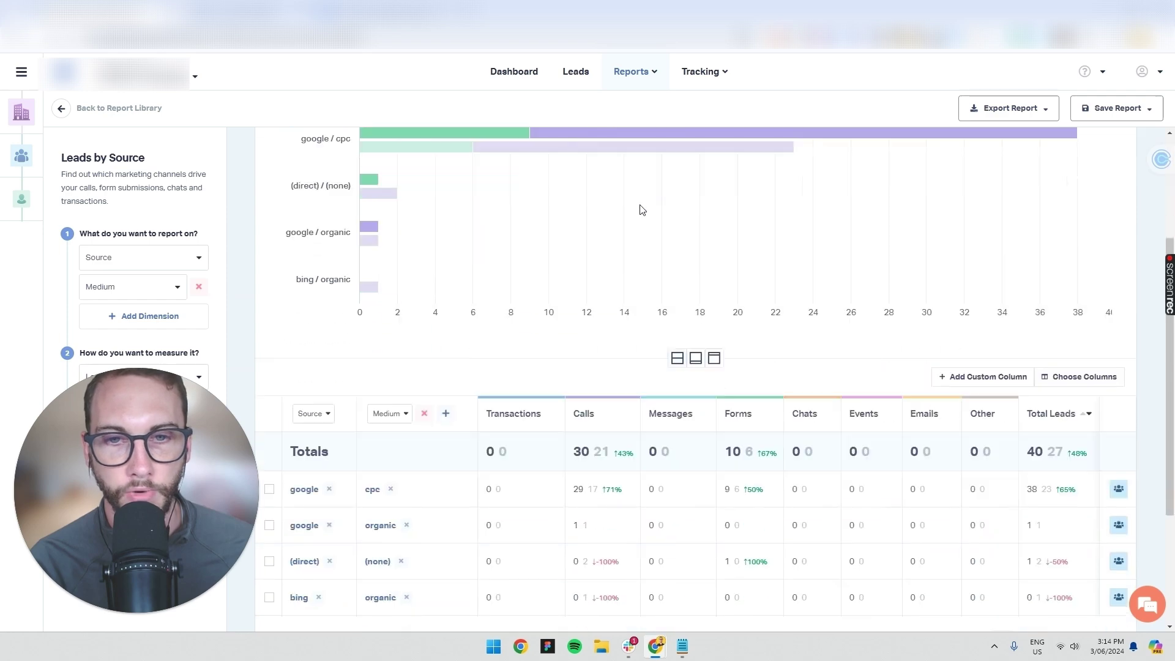
{"action": "scroll", "coordinate": [575, 328], "scroll_direction": "up", "scroll_amount": 3}
{"action": "scroll", "coordinate": [575, 328], "scroll_direction": "down", "scroll_amount": 5}
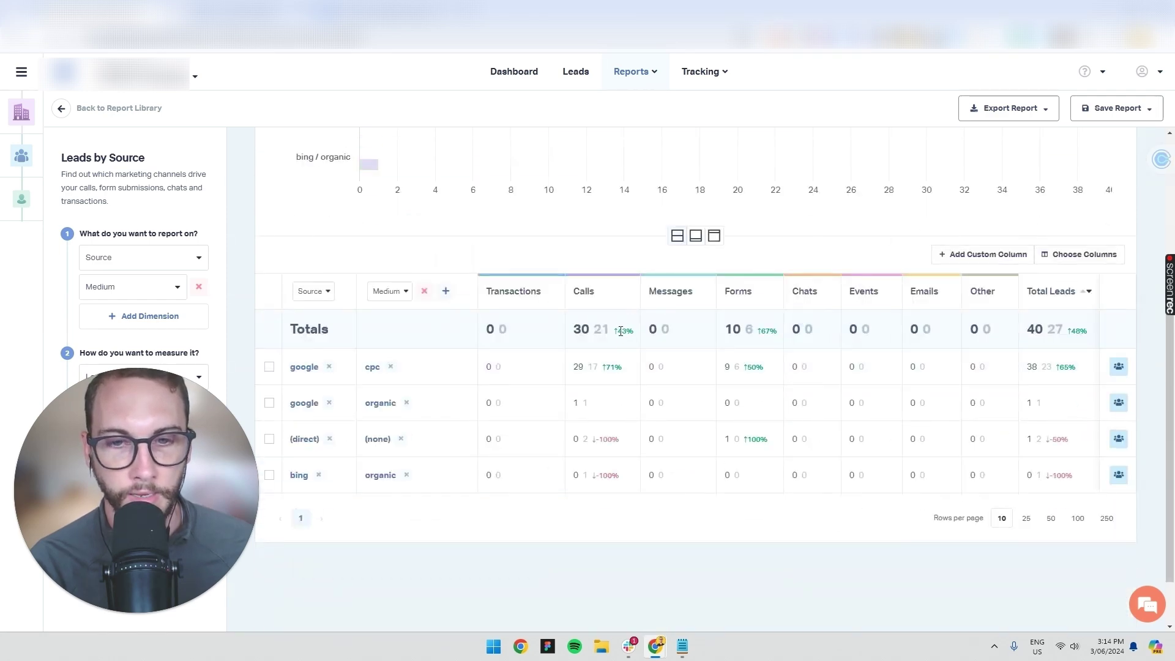
{"action": "left_click_drag", "start_coordinate": [618, 331], "coordinate": [638, 332]}
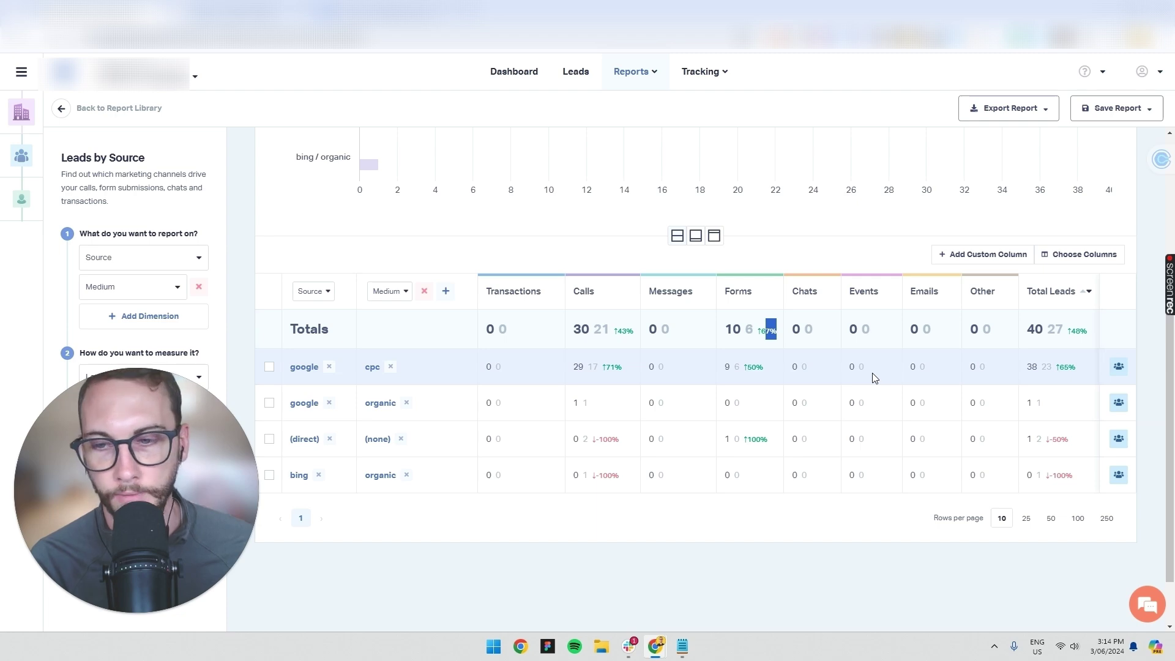
{"action": "scroll", "coordinate": [659, 467], "scroll_direction": "up", "scroll_amount": 5}
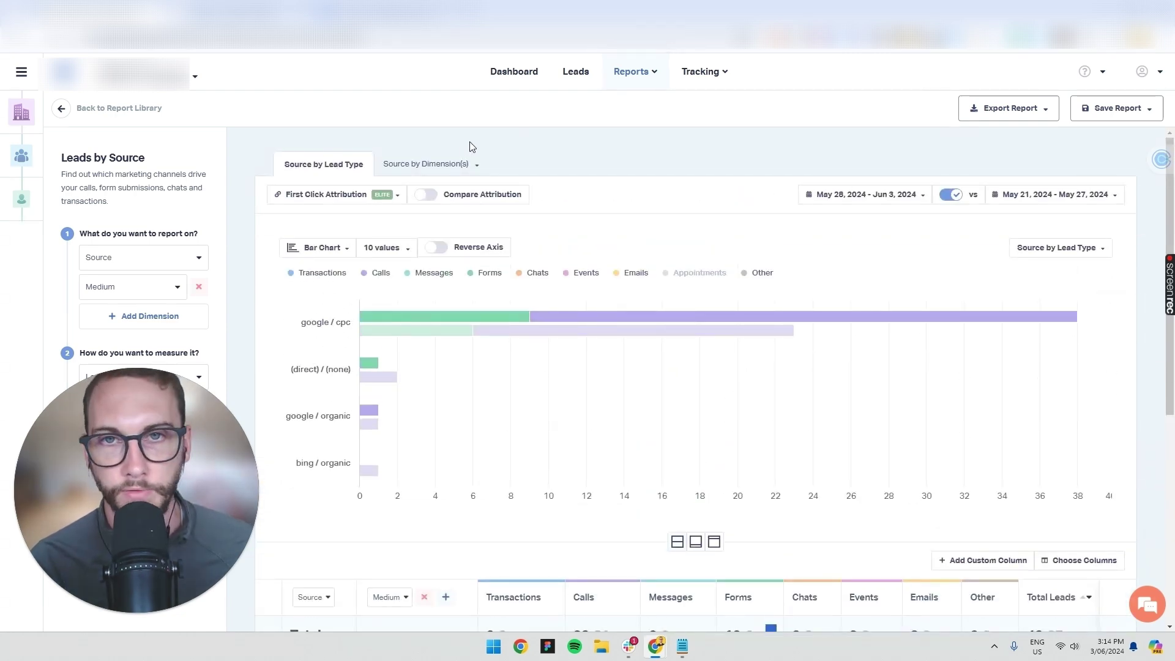
Open Sales Value by Source from the report list and bring the Notepad outline to the front
{"action": "left_click", "coordinate": [182, 81]}
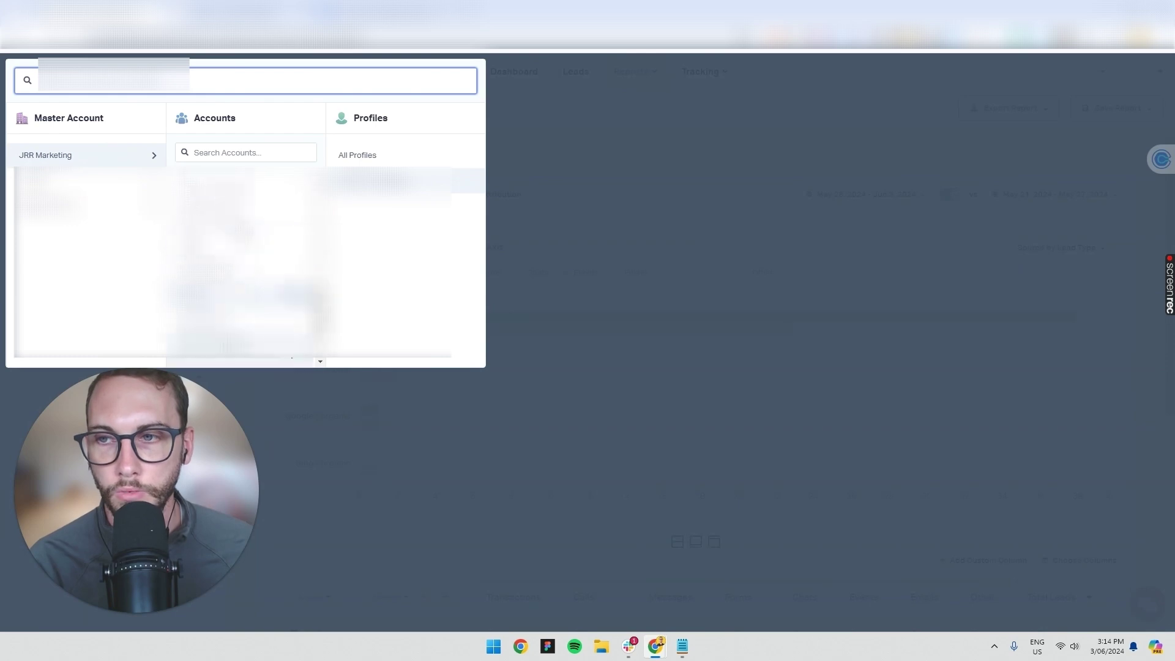
{"action": "scroll", "coordinate": [245, 257], "scroll_direction": "down", "scroll_amount": 3}
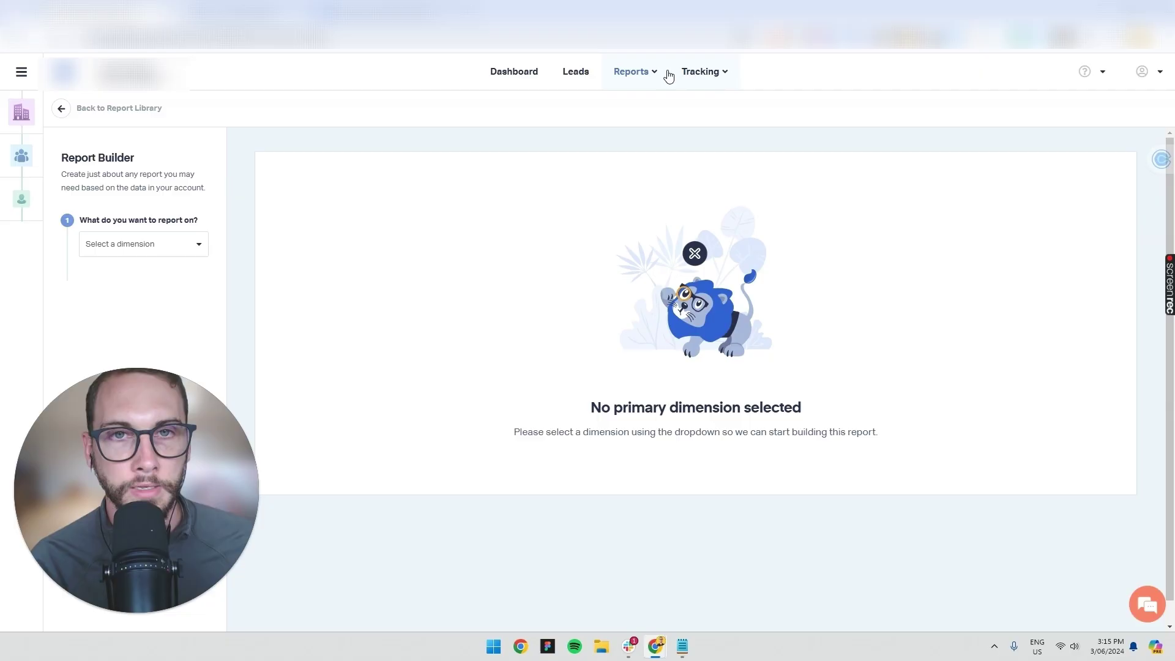
{"action": "left_click", "coordinate": [659, 75]}
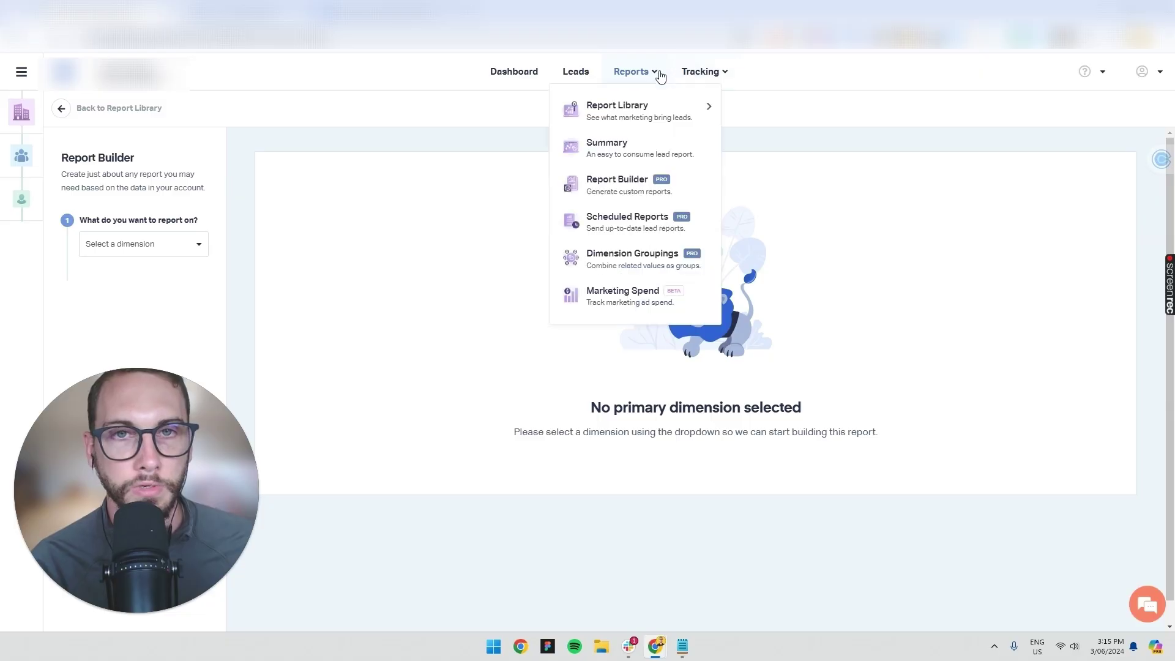
{"action": "mouse_move", "coordinate": [659, 124]}
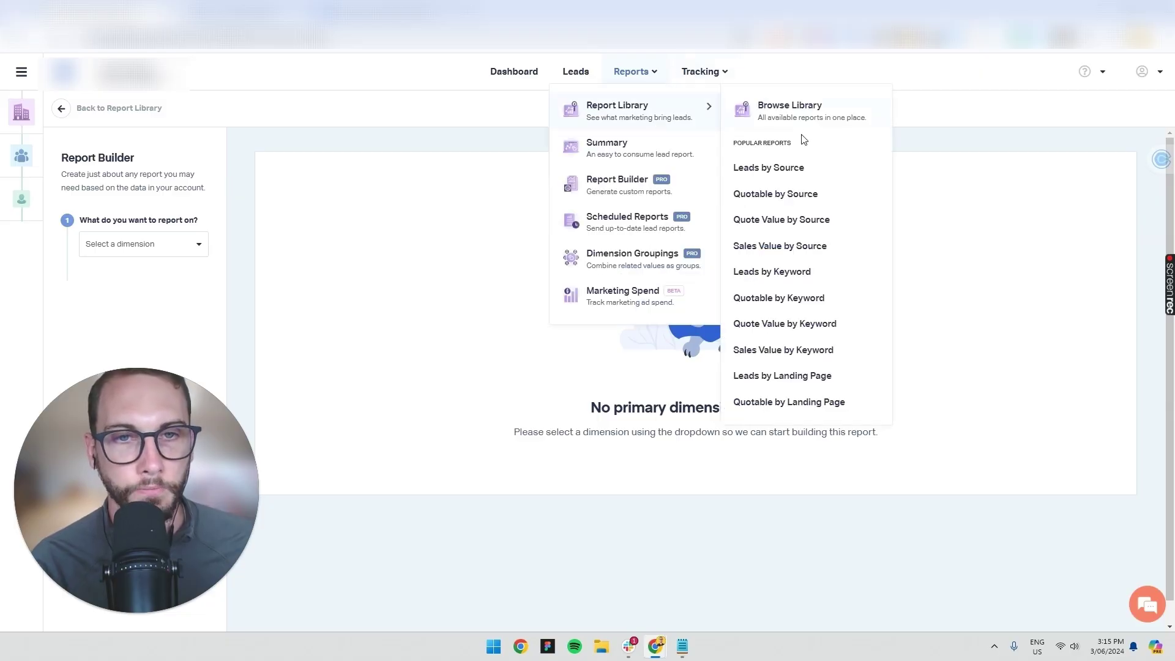
{"action": "left_click", "coordinate": [786, 246]}
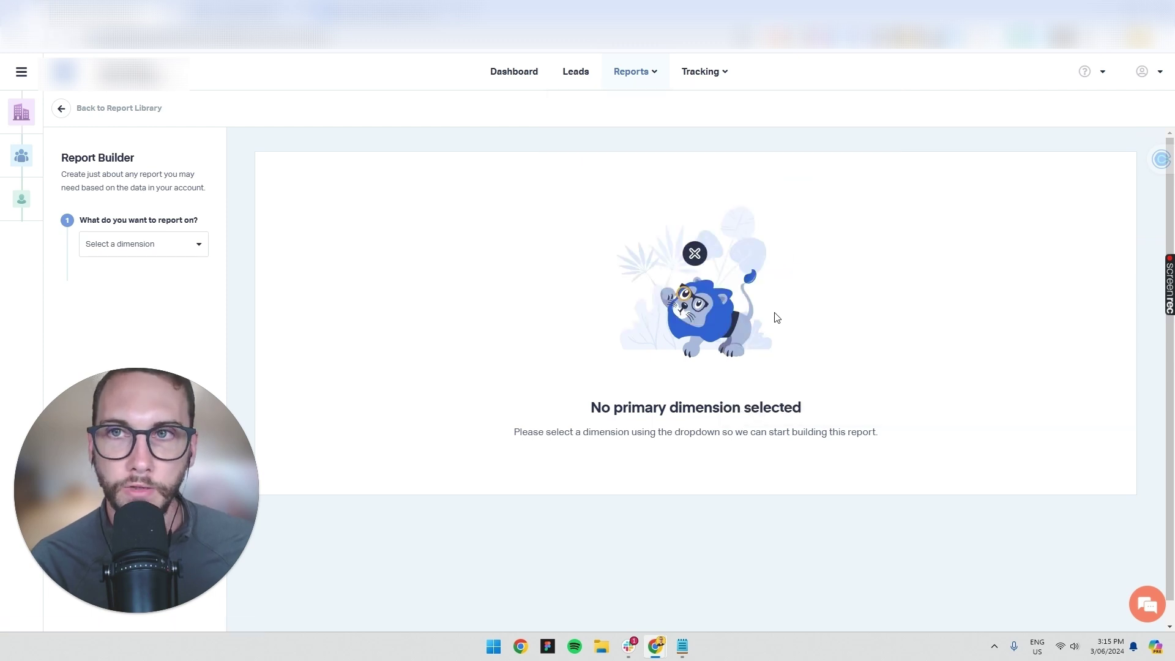
{"action": "left_click", "coordinate": [682, 646]}
Highlight the outline line about using the reports, then switch back to the report
{"action": "left_click", "coordinate": [629, 362]}
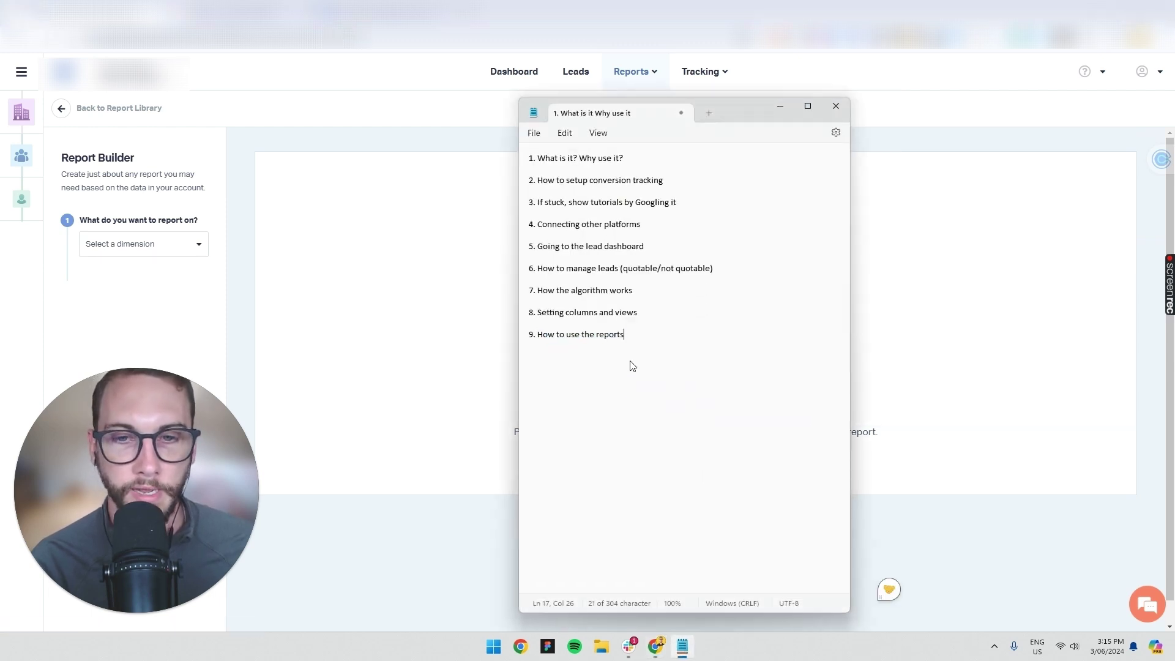
{"action": "triple_click", "coordinate": [602, 338]}
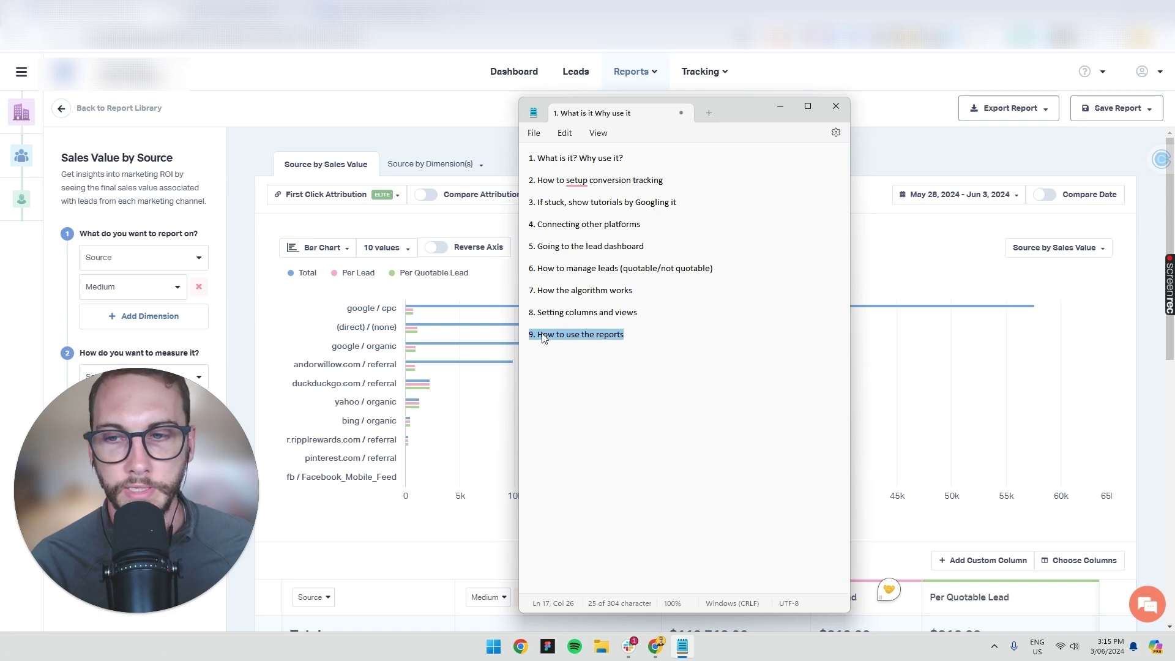
{"action": "key", "text": "alt+Tab"}
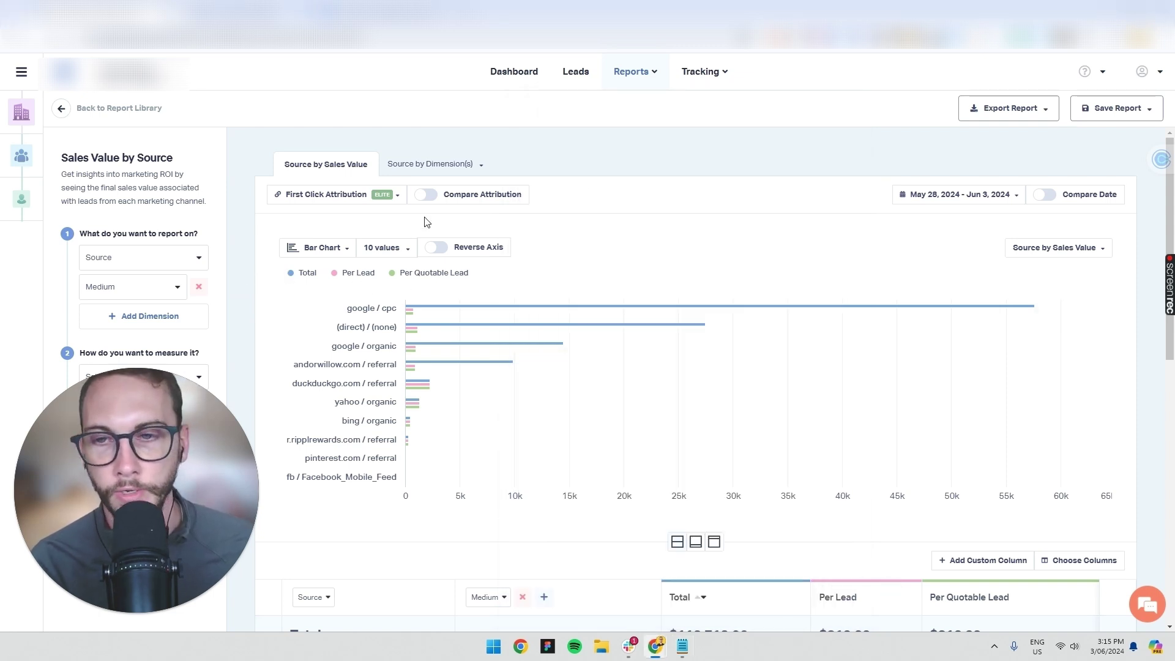
Scroll through the $113,712.06 breakdown by source and medium, led by google/cpc at $57,596.25
{"action": "scroll", "coordinate": [714, 212], "scroll_direction": "down", "scroll_amount": 4}
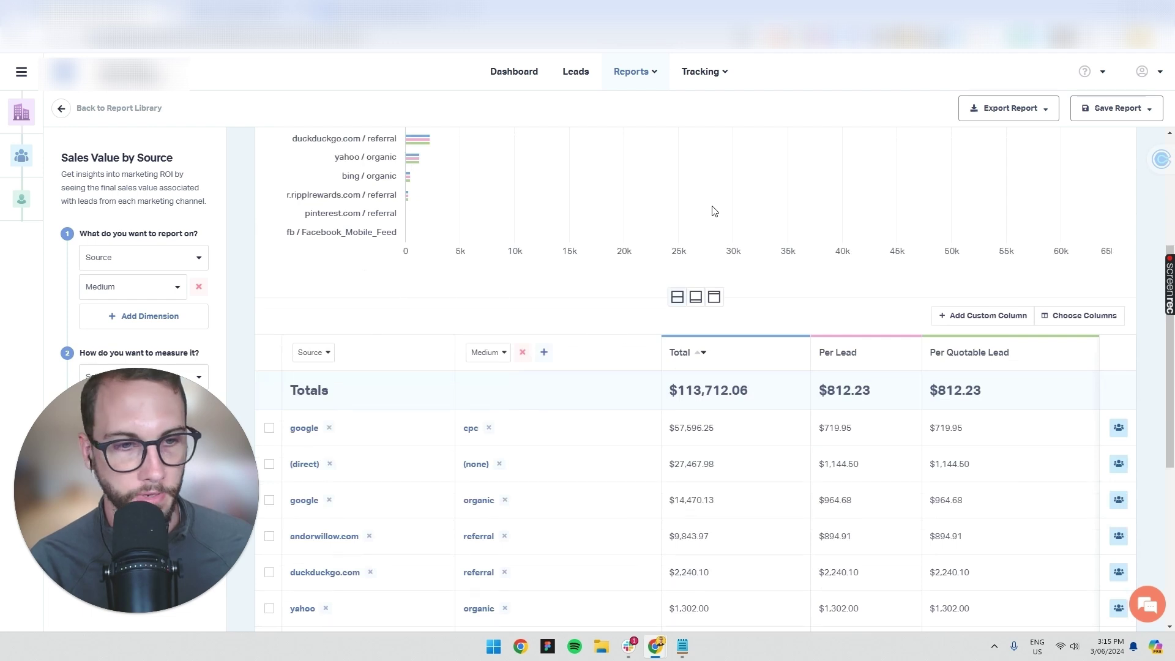
{"action": "scroll", "coordinate": [802, 380], "scroll_direction": "up", "scroll_amount": 4}
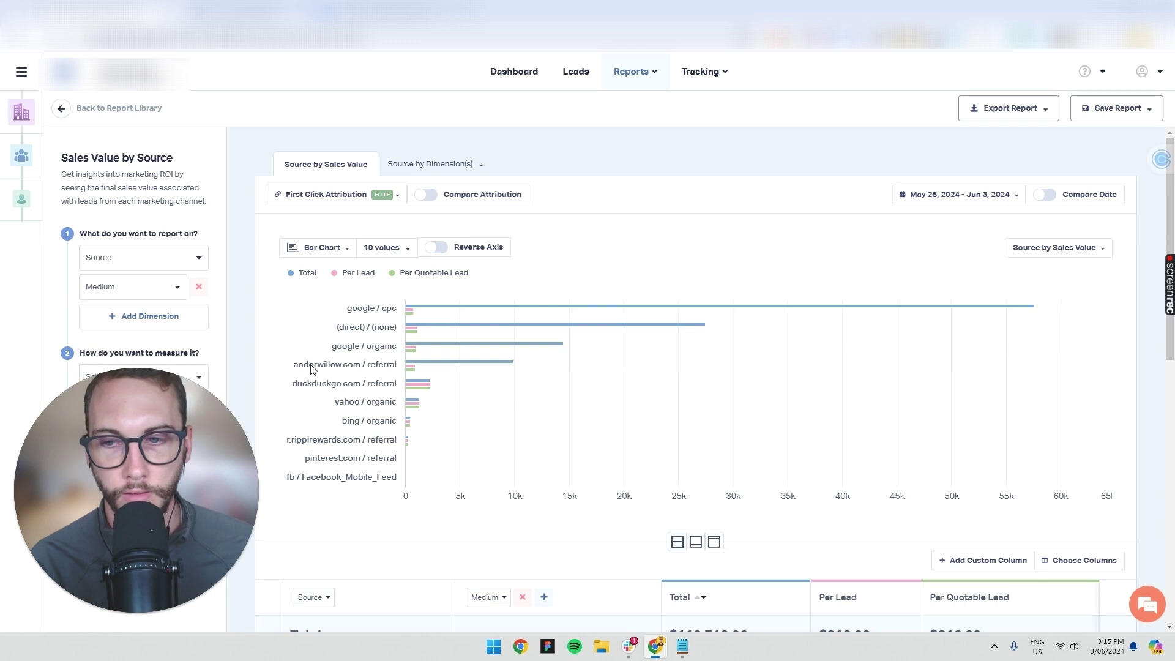
{"action": "scroll", "coordinate": [325, 373], "scroll_direction": "down", "scroll_amount": 1}
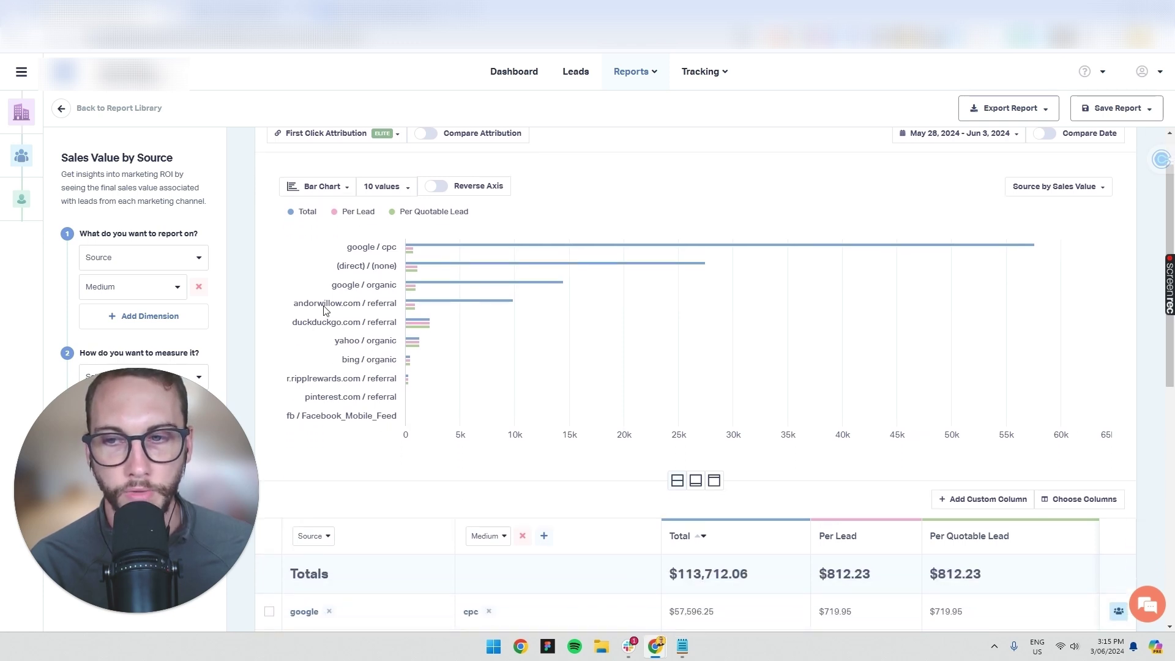
{"action": "scroll", "coordinate": [639, 281], "scroll_direction": "up", "scroll_amount": 1}
{"action": "scroll", "coordinate": [640, 288], "scroll_direction": "down", "scroll_amount": 7}
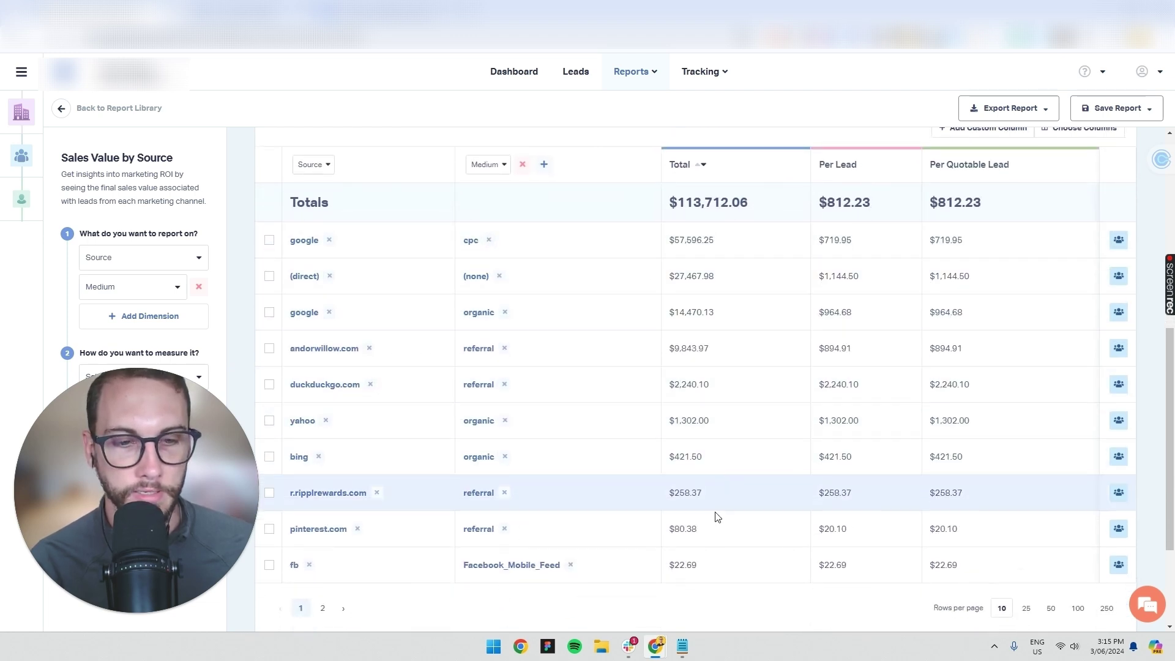
{"action": "scroll", "coordinate": [669, 459], "scroll_direction": "down", "scroll_amount": 2}
{"action": "scroll", "coordinate": [734, 471], "scroll_direction": "up", "scroll_amount": 1}
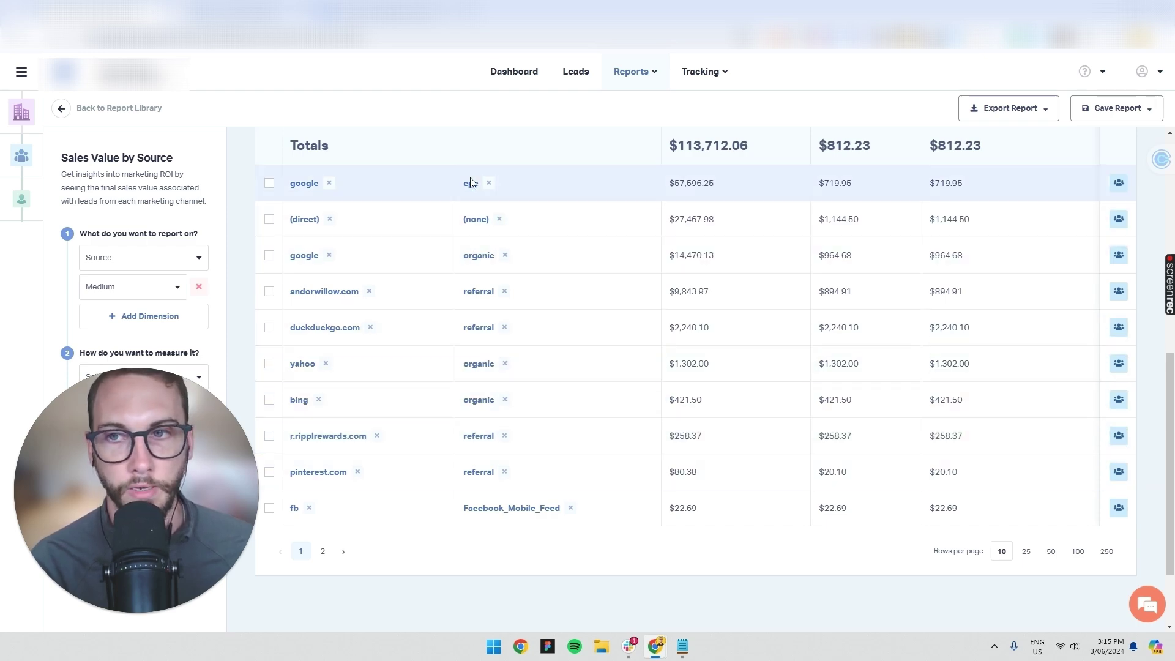
{"action": "scroll", "coordinate": [789, 207], "scroll_direction": "up", "scroll_amount": 8}
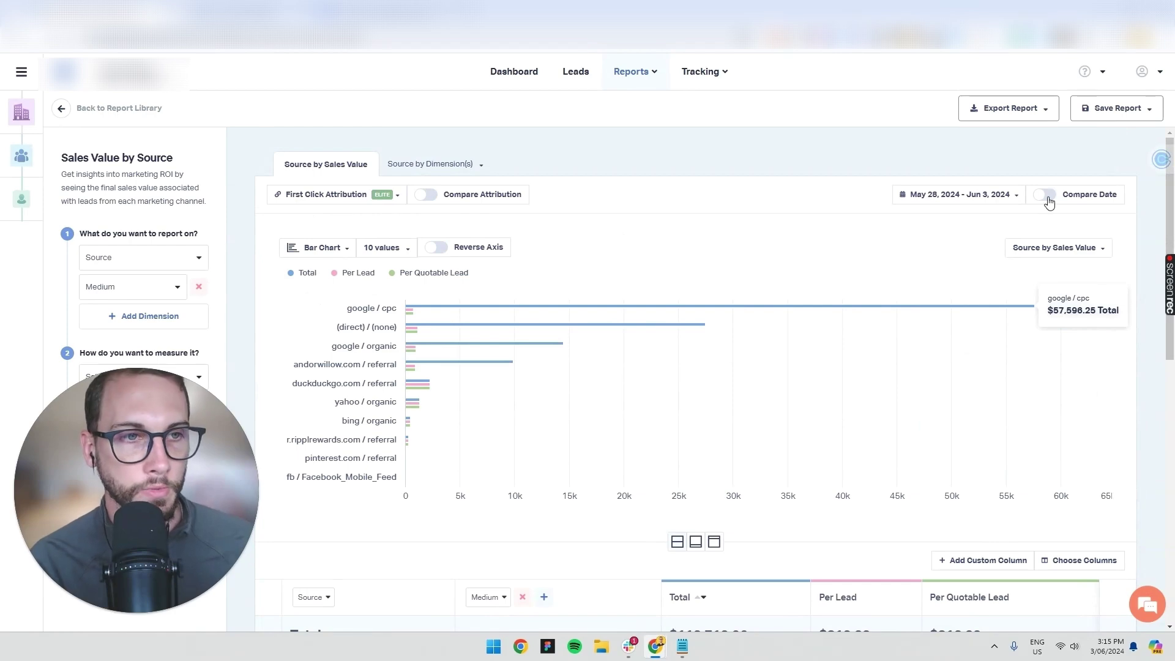
Turn on Compare Date to compare sales values against May 21 – May 27
{"action": "left_click", "coordinate": [1046, 196]}
{"action": "scroll", "coordinate": [856, 352], "scroll_direction": "down", "scroll_amount": 7}
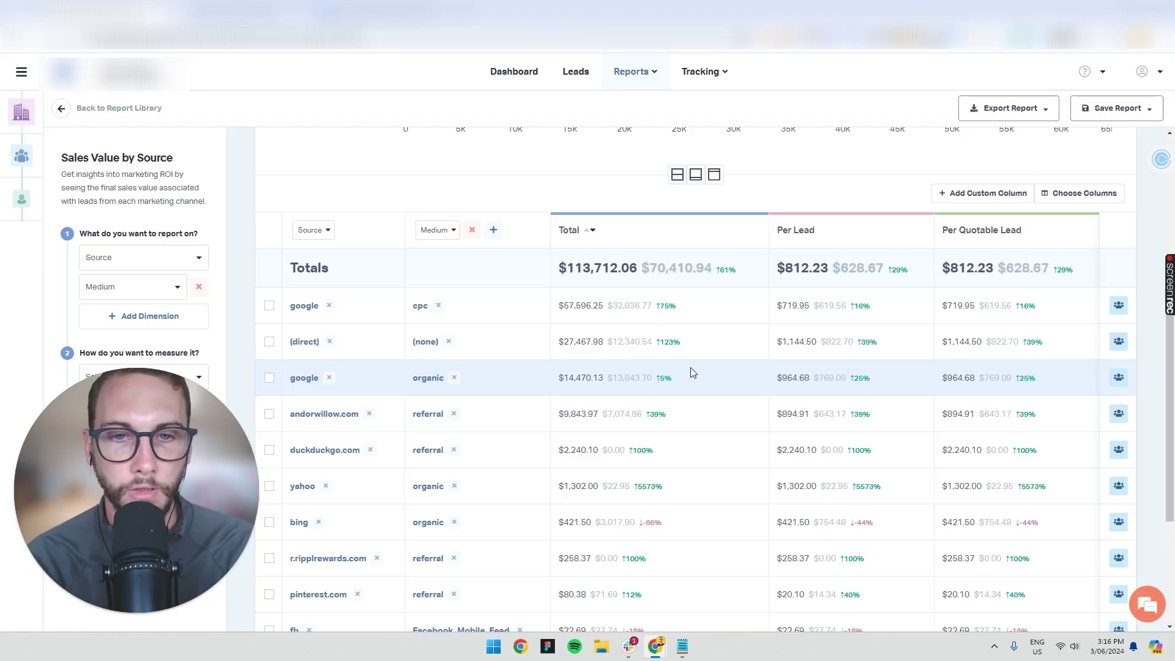
{"action": "scroll", "coordinate": [690, 373], "scroll_direction": "up", "scroll_amount": 6}
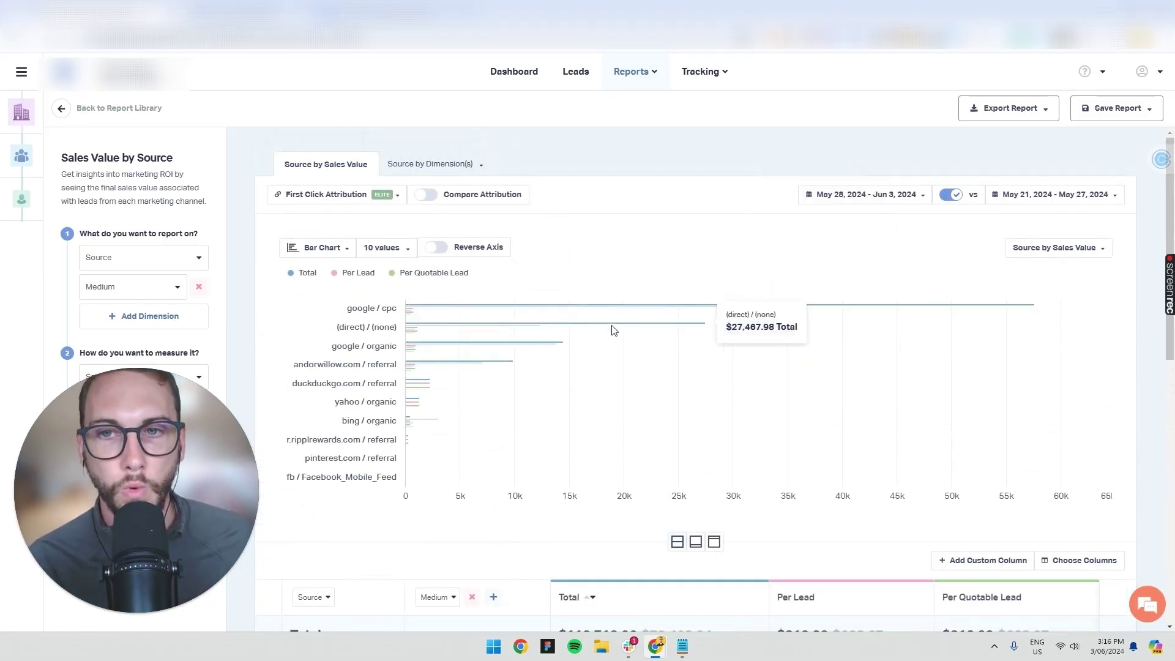
Turn on Compare Attribution to compare First Click against Last Click Attribution
{"action": "left_click", "coordinate": [439, 199]}
{"action": "scroll", "coordinate": [391, 189], "scroll_direction": "down", "scroll_amount": 1}
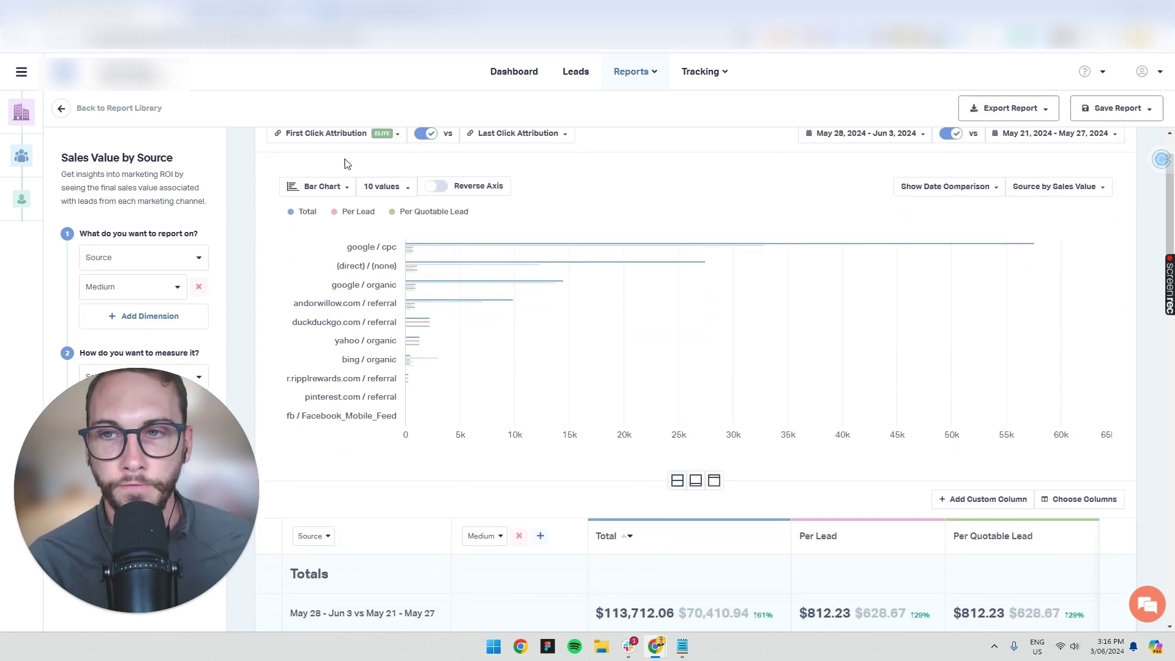
{"action": "scroll", "coordinate": [352, 185], "scroll_direction": "up", "scroll_amount": 1}
Try changing the First Click Attribution model and dismiss the Multi-Click Attribution upgrade notice
{"action": "left_click", "coordinate": [345, 194]}
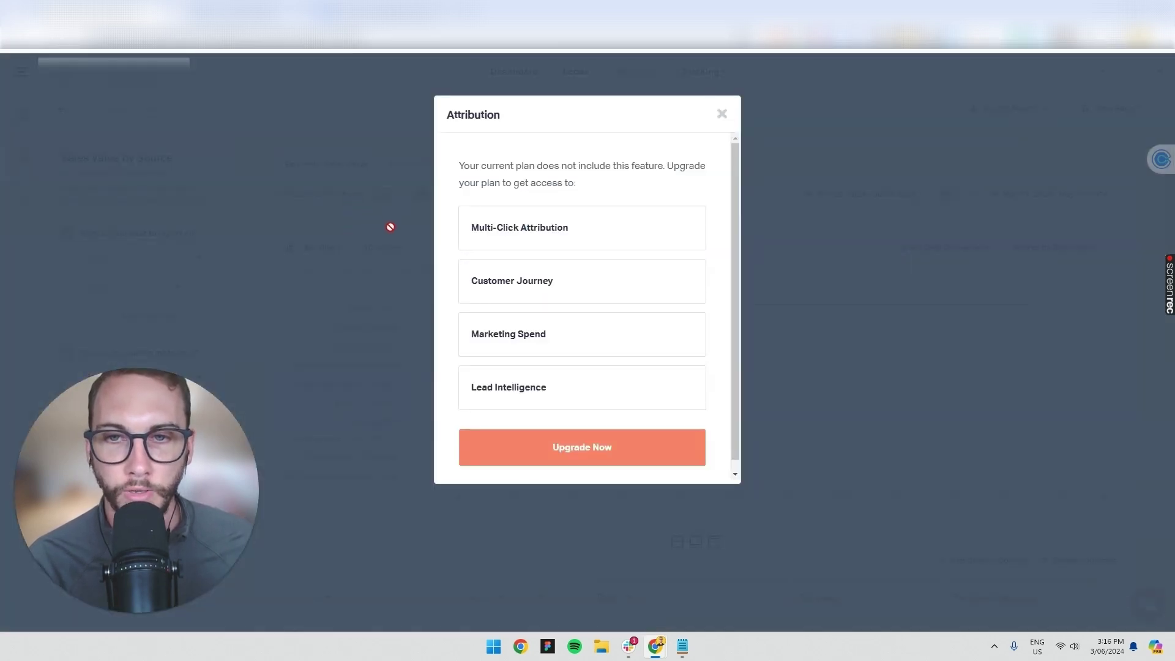
{"action": "triple_click", "coordinate": [546, 187]}
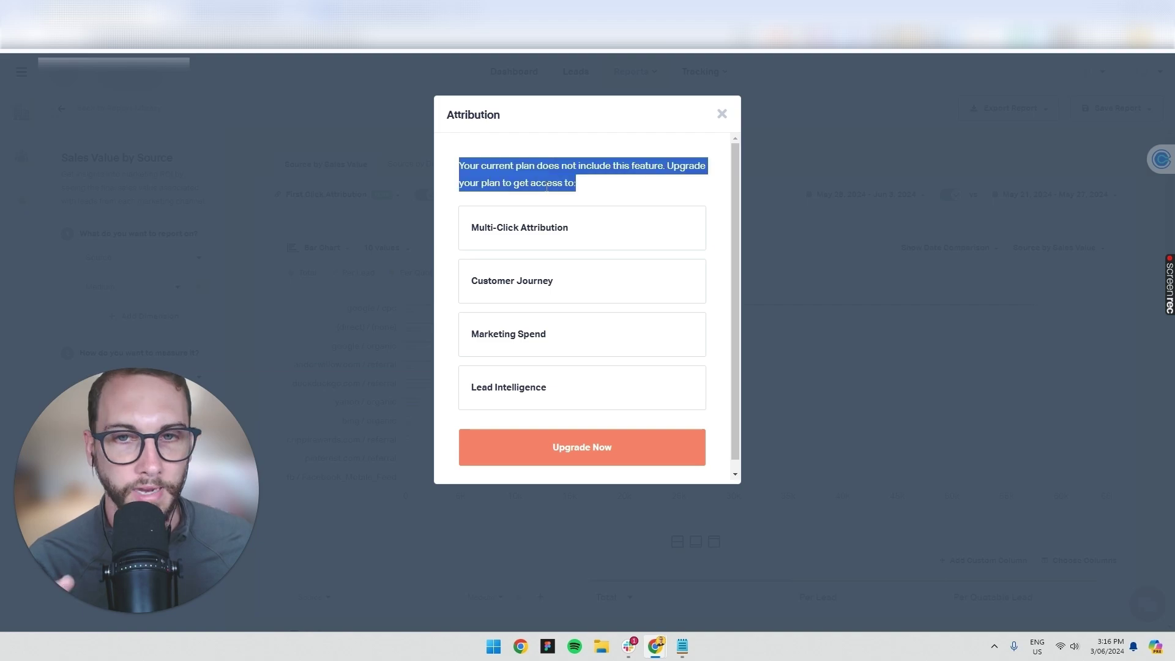
{"action": "left_click", "coordinate": [722, 115]}
Switch off the date and attribution comparisons, then go to the Leads page
{"action": "scroll", "coordinate": [583, 213], "scroll_direction": "down", "scroll_amount": 3}
{"action": "scroll", "coordinate": [584, 213], "scroll_direction": "down", "scroll_amount": 6}
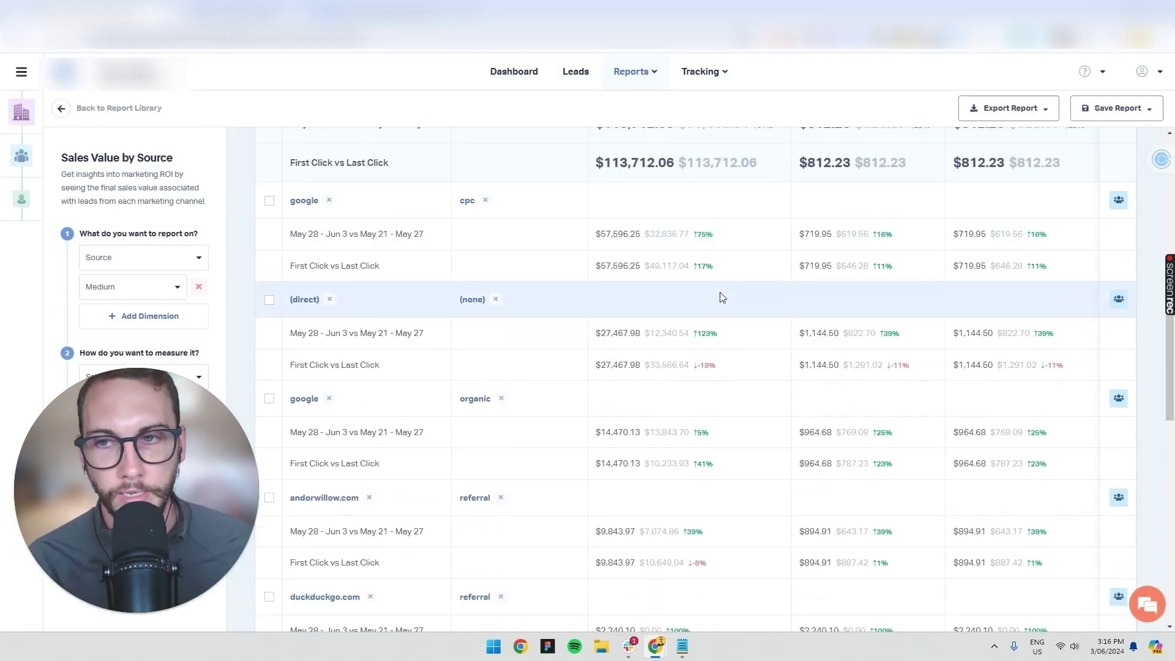
{"action": "scroll", "coordinate": [719, 297], "scroll_direction": "down", "scroll_amount": 8}
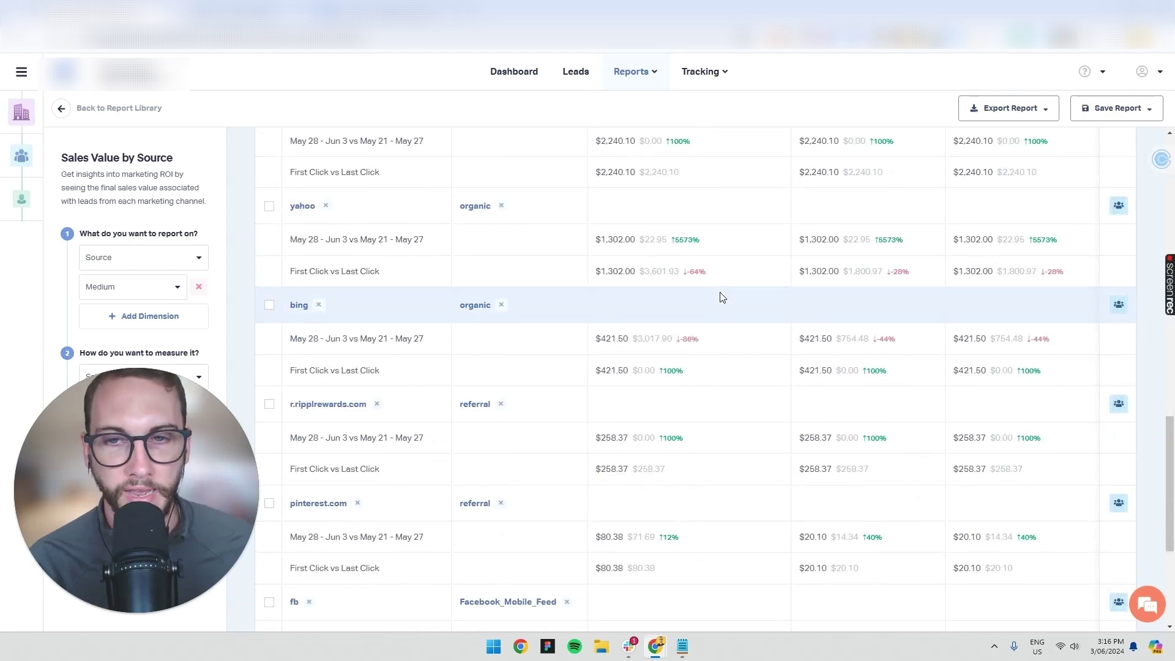
{"action": "scroll", "coordinate": [690, 275], "scroll_direction": "down", "scroll_amount": 3}
{"action": "scroll", "coordinate": [687, 317], "scroll_direction": "up", "scroll_amount": 17}
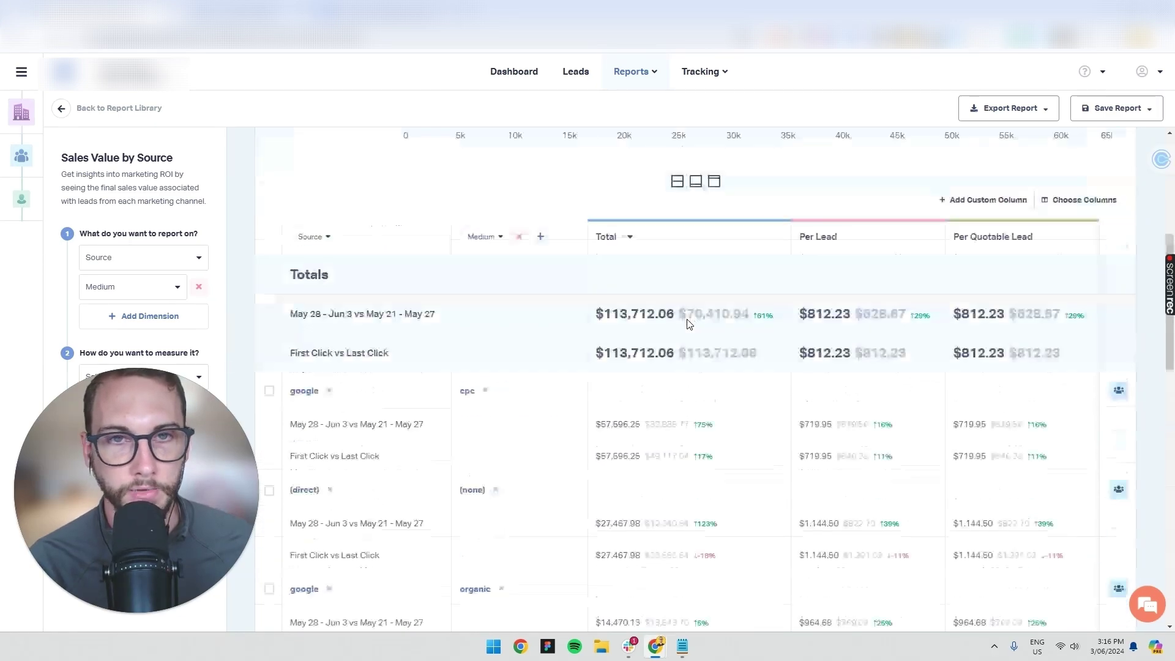
{"action": "left_click", "coordinate": [949, 196]}
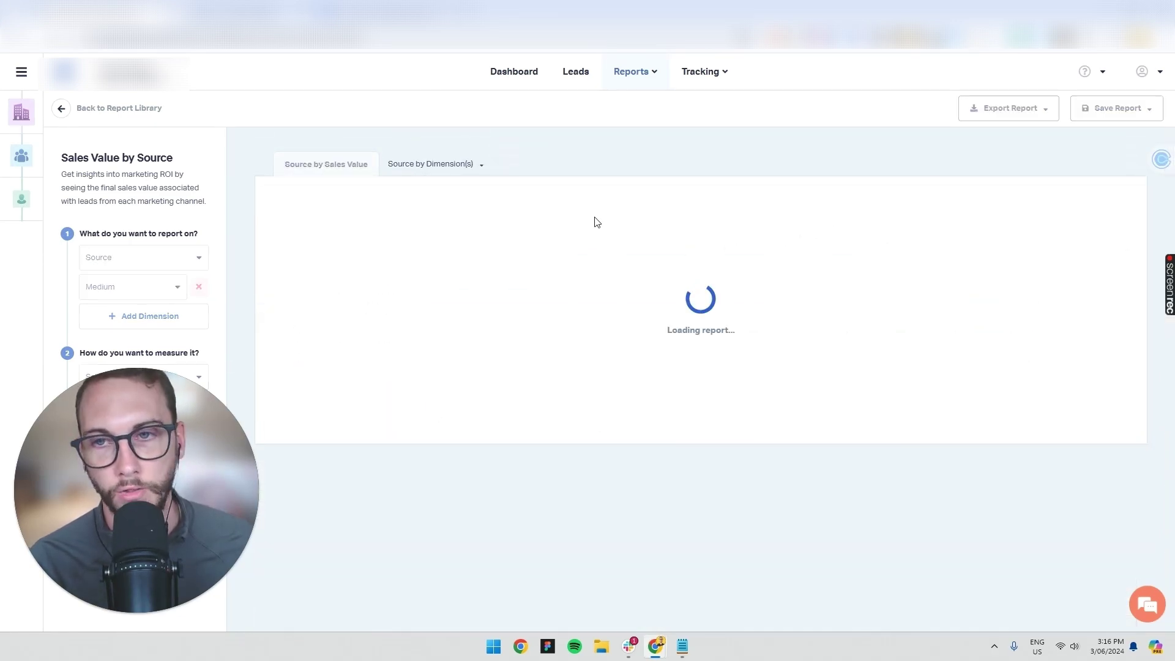
{"action": "left_click", "coordinate": [427, 195]}
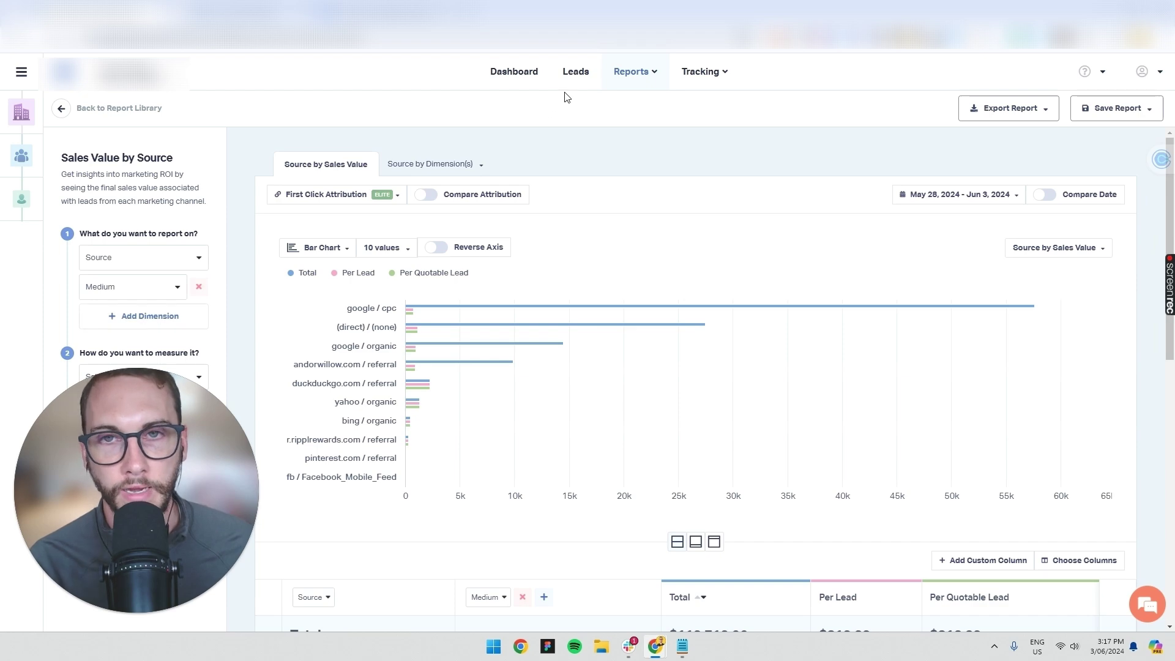
{"action": "left_click", "coordinate": [574, 75]}
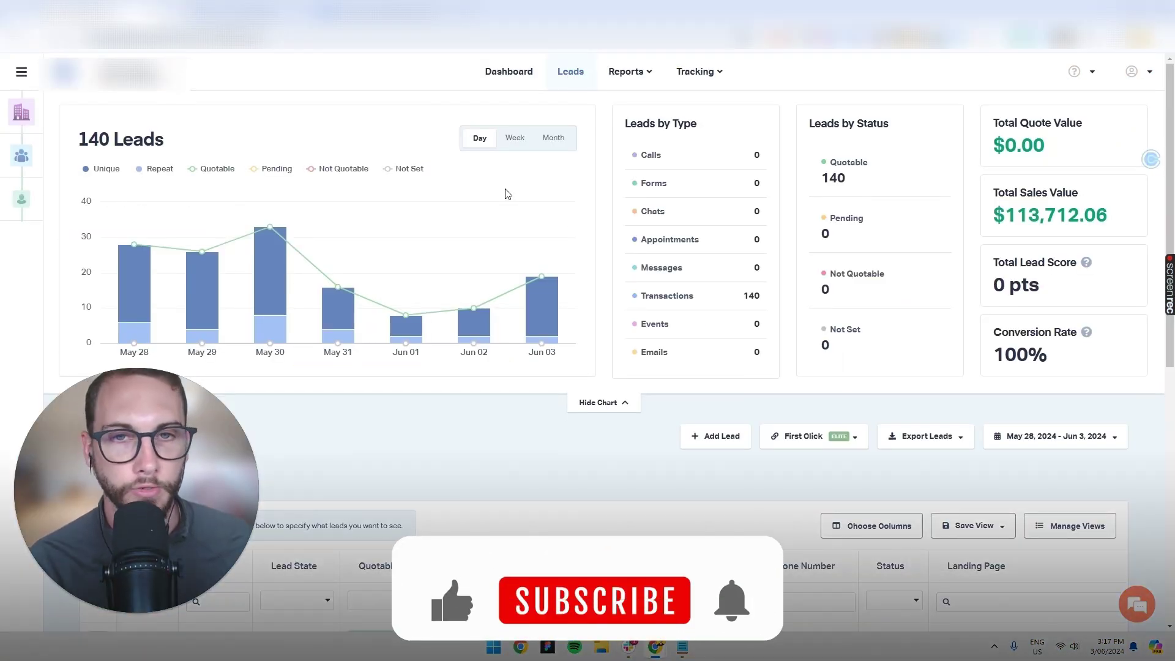
Review the Leads page: 140 transaction leads and $113,712.06 total sales at 100% conversion
{"action": "mouse_move", "coordinate": [508, 220]}
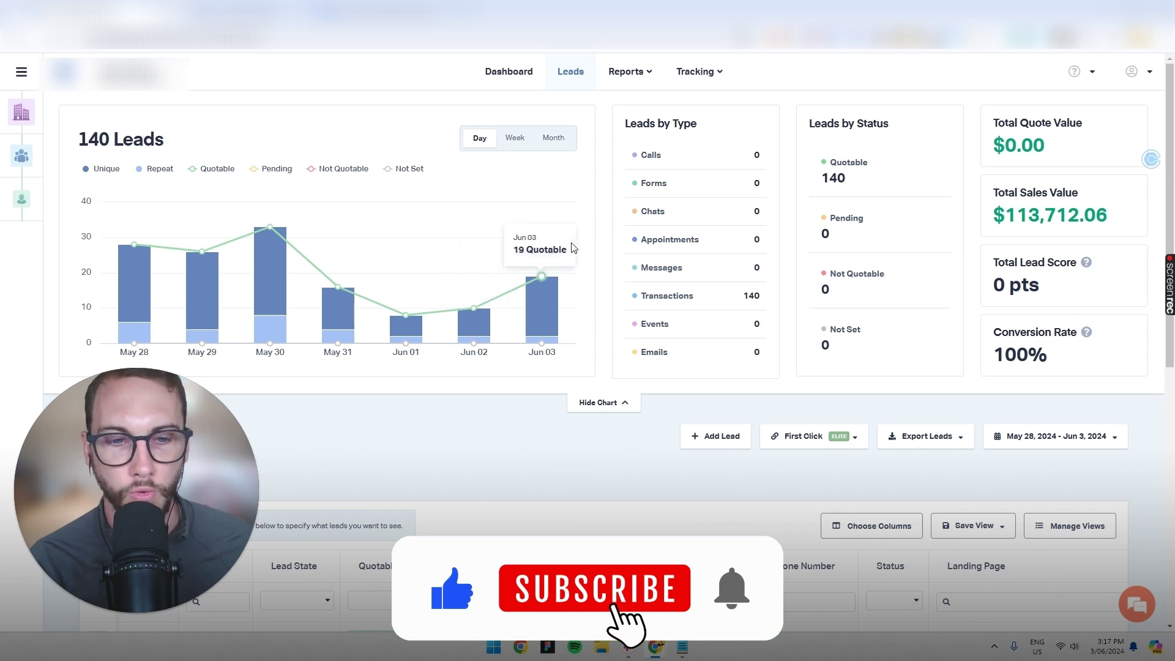
{"action": "scroll", "coordinate": [582, 252], "scroll_direction": "down", "scroll_amount": 1}
{"action": "scroll", "coordinate": [559, 359], "scroll_direction": "up", "scroll_amount": 1}
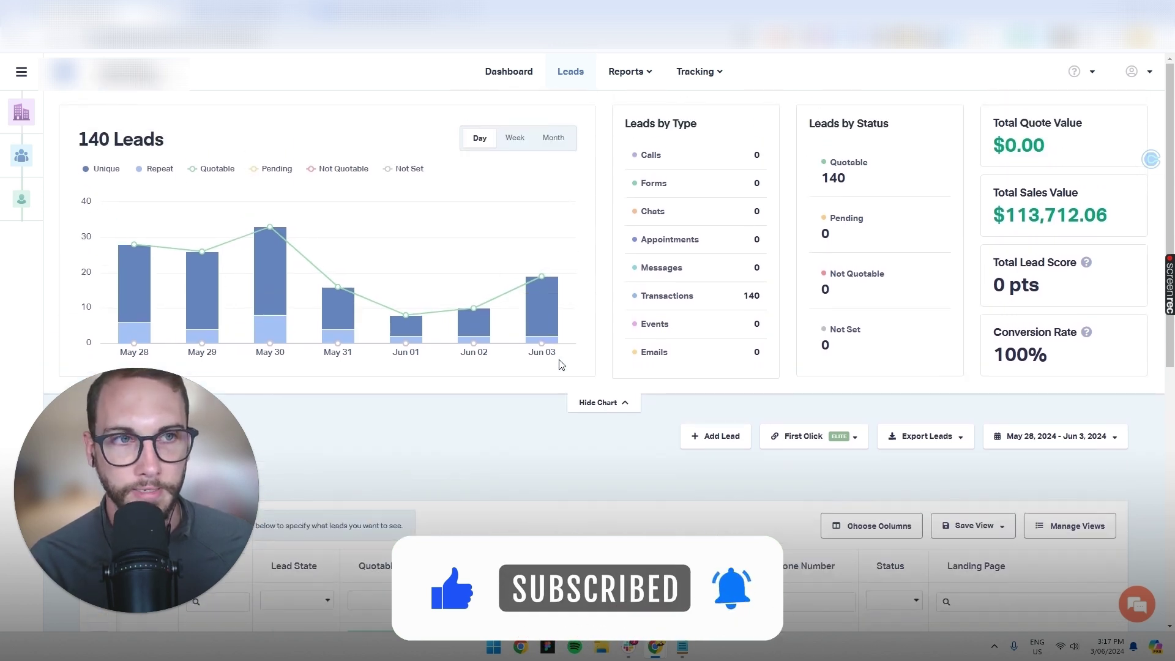